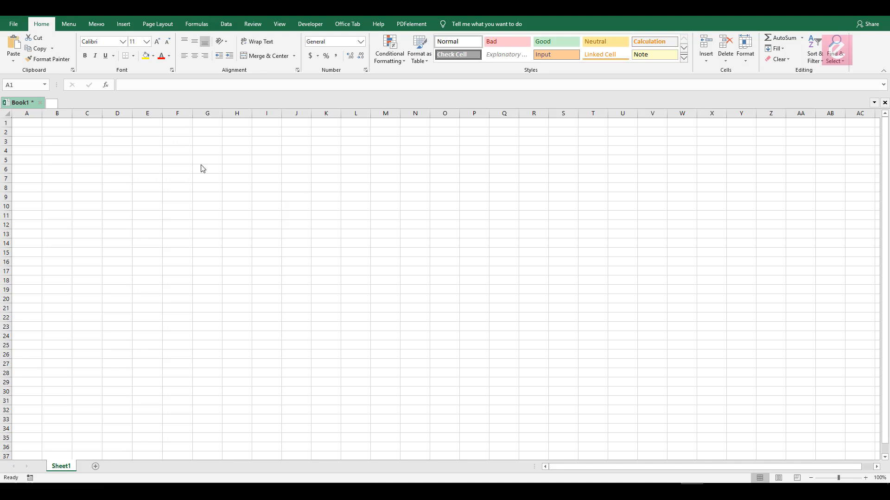
Enter the headers Respondent ID in A1 and Brand Preference in B1, widening column A to fit its header.
click(28, 128)
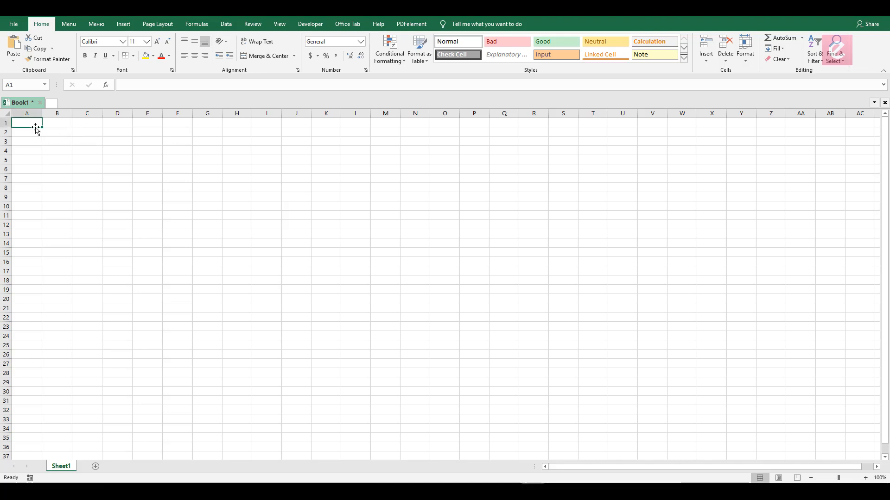
text(Resp)
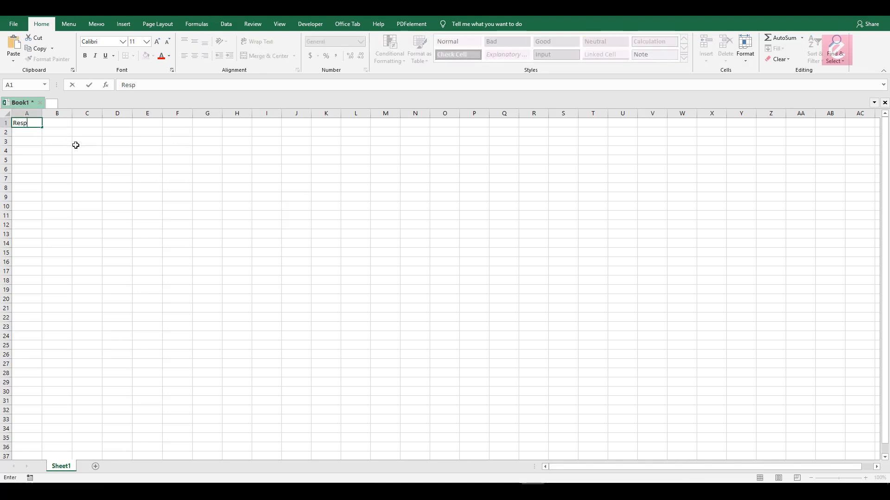
text(ondent ID)
key(Return)
drag(40, 117, 63, 117)
click(74, 123)
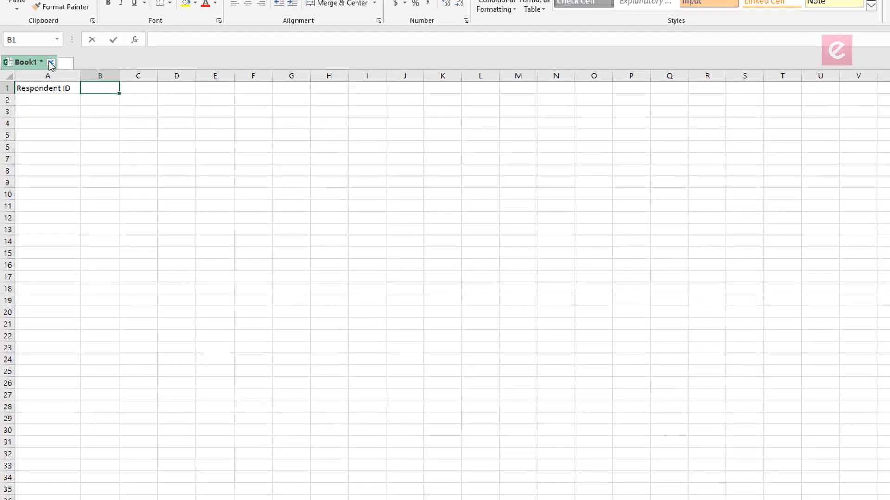
text(Brand Preference)
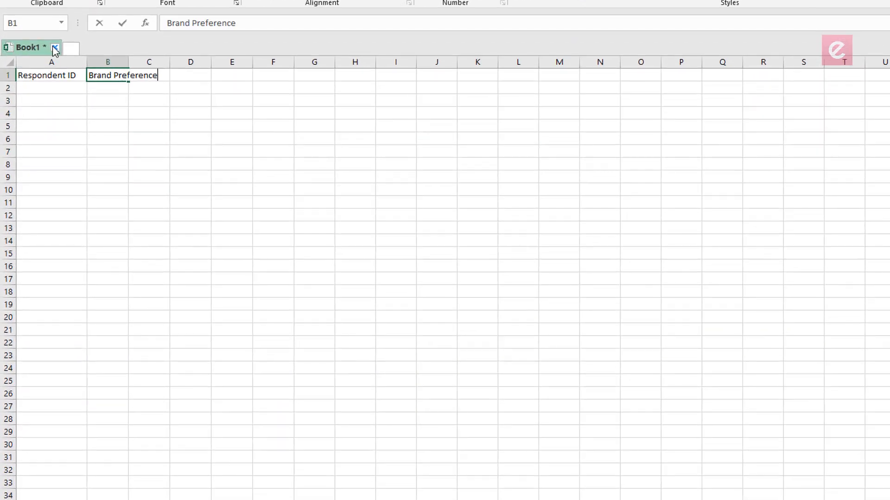
key(Return)
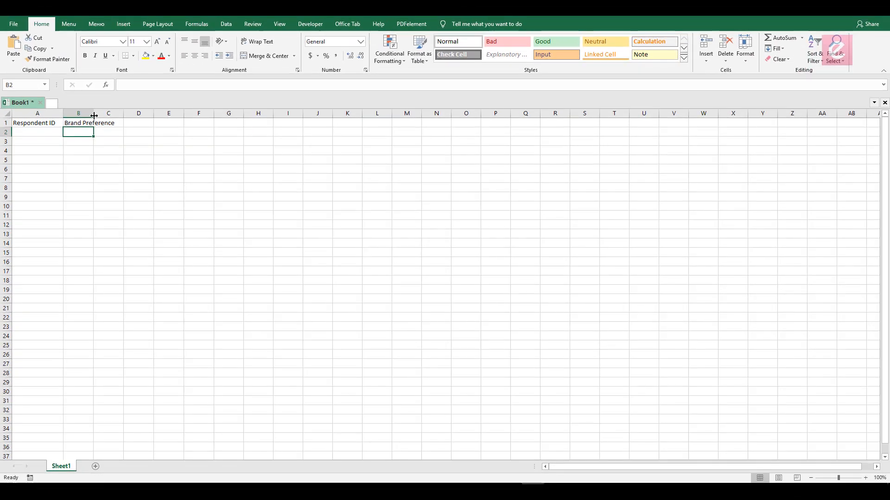
Wrap the text of the headers in A1 and B1 and adjust the widths of columns A and B to fit.
drag(95, 116, 103, 117)
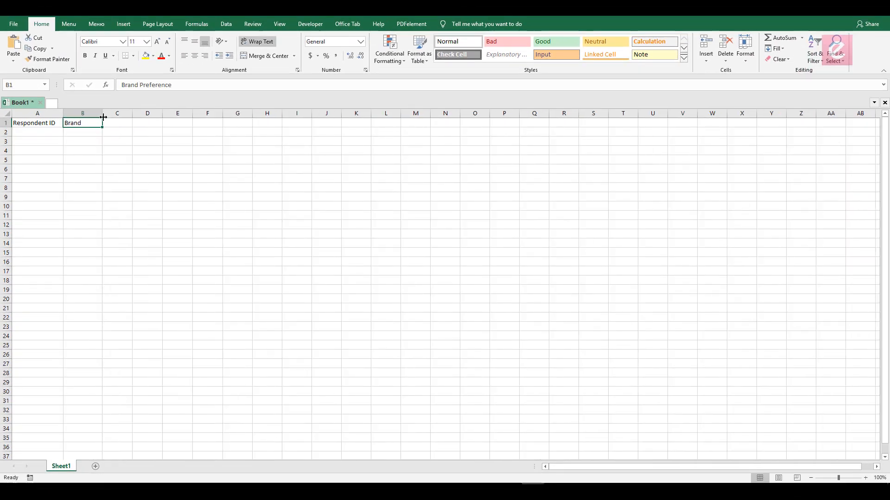
double_click(4, 127)
click(28, 130)
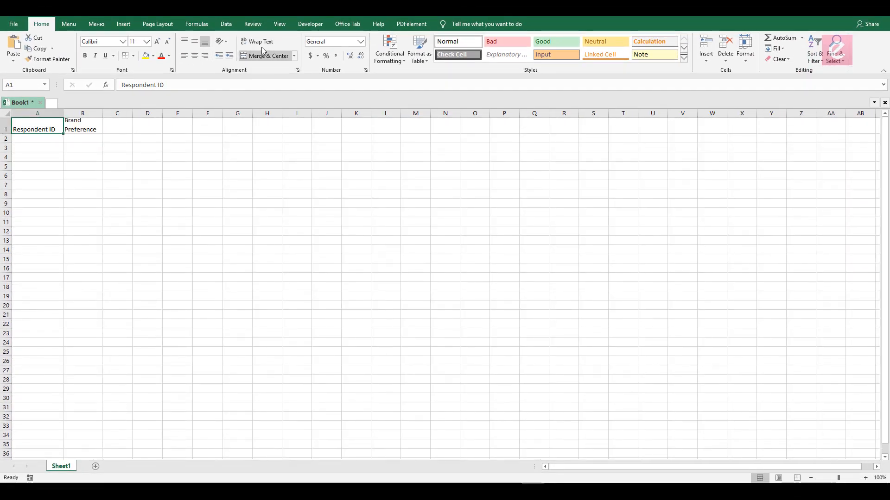
mouse_move(64, 113)
mouse_down()
mouse_move(53, 113)
mouse_move(69, 126)
mouse_up()
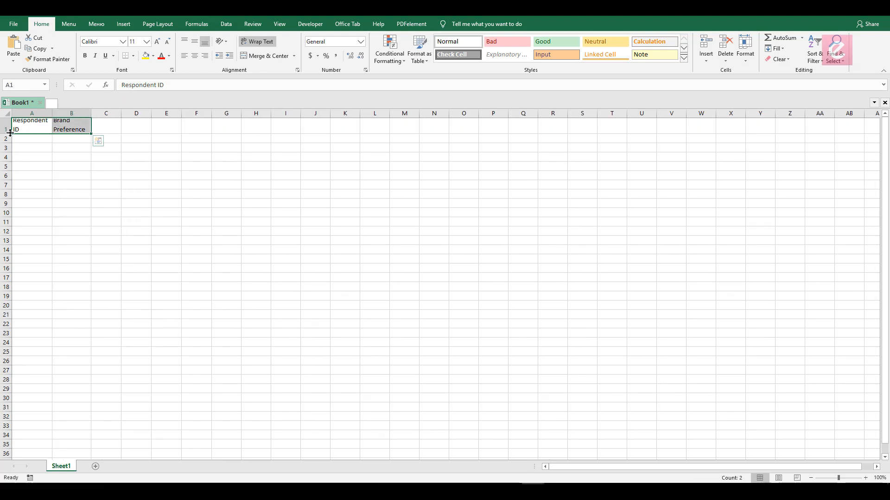
Make row 1 slightly taller and center the headers in A1:B1 both horizontally and vertically.
drag(9, 134, 9, 139)
click(195, 56)
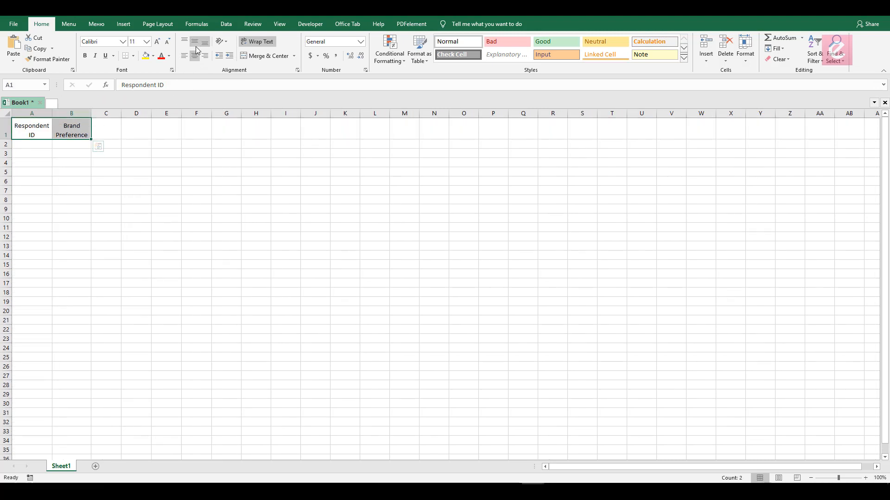
click(195, 41)
Fill A2:A11 with the respondent ID series from 1 to 10.
click(36, 144)
text(1)
key(Return)
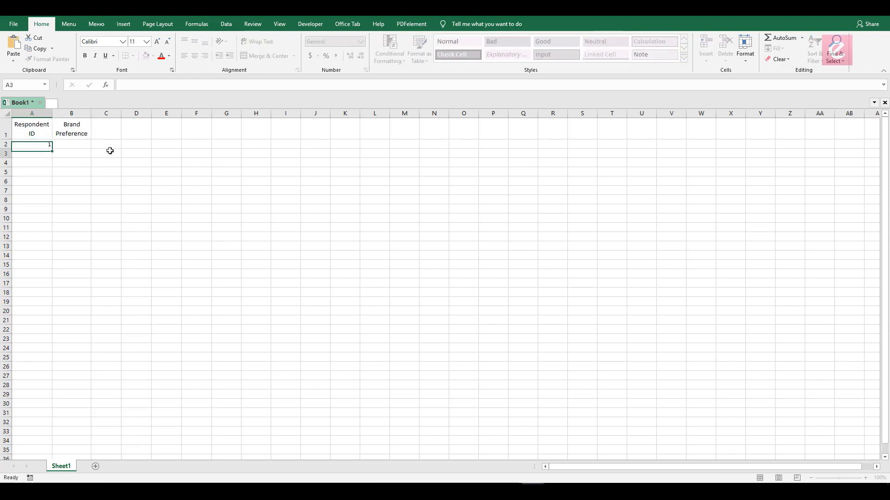
text(2)
key(Return)
click(46, 145)
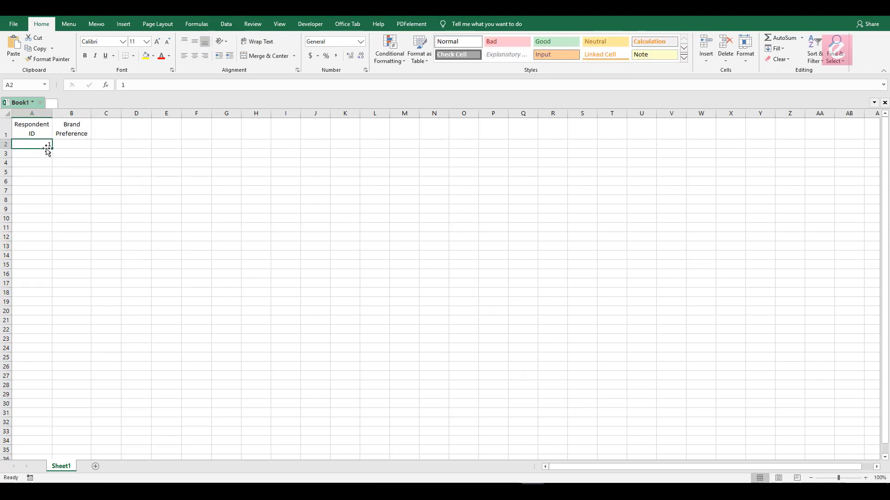
drag(53, 149, 56, 233)
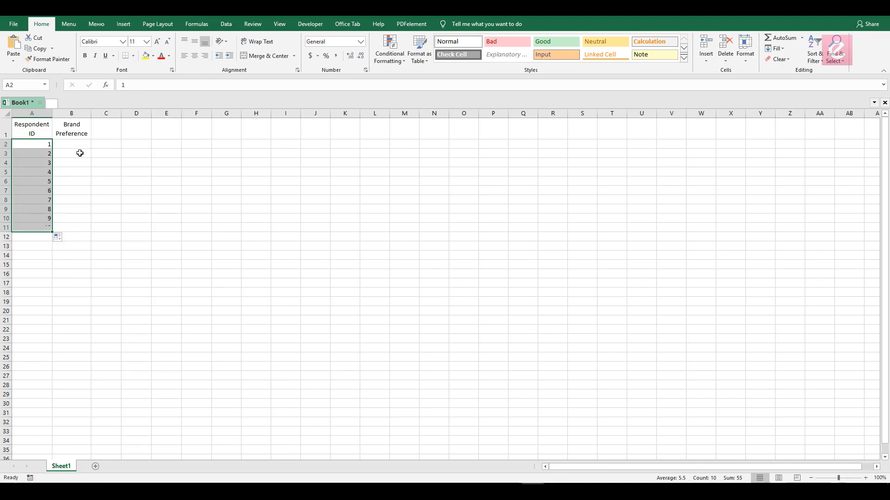
click(78, 145)
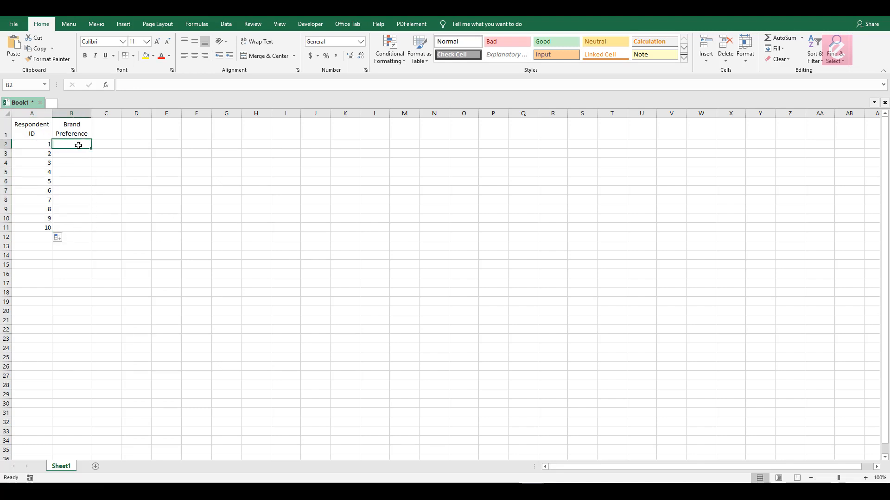
click(117, 142)
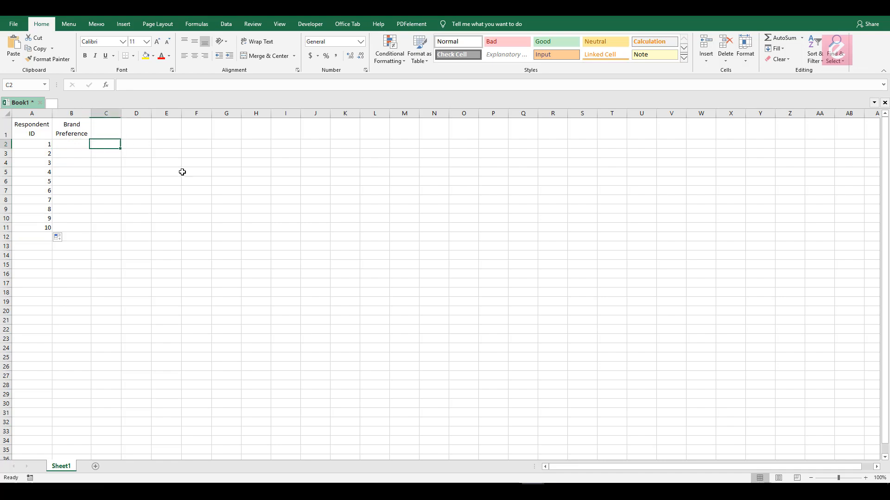
text(Brand)
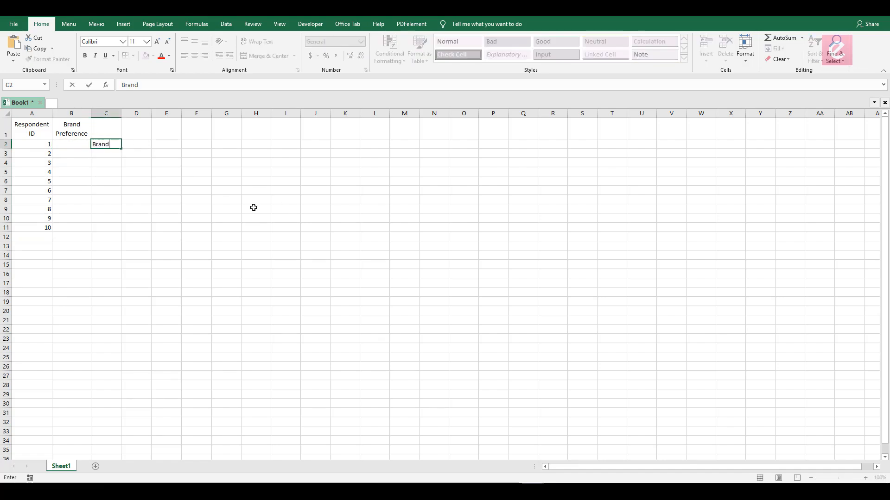
key(BackSpace)
key(BackSpace)
key(BackSpace)
key(BackSpace)
key(BackSpace)
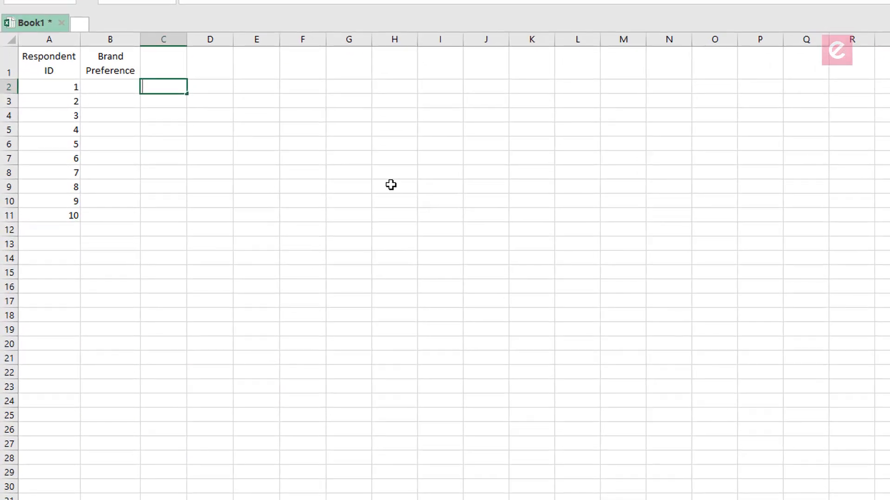
Enter the brand codes 1, 2, 3 and 4 in cells C2 to C5.
text(1)
key(Return)
text(2)
key(Return)
text(3)
key(Return)
text(4)
key(Up)
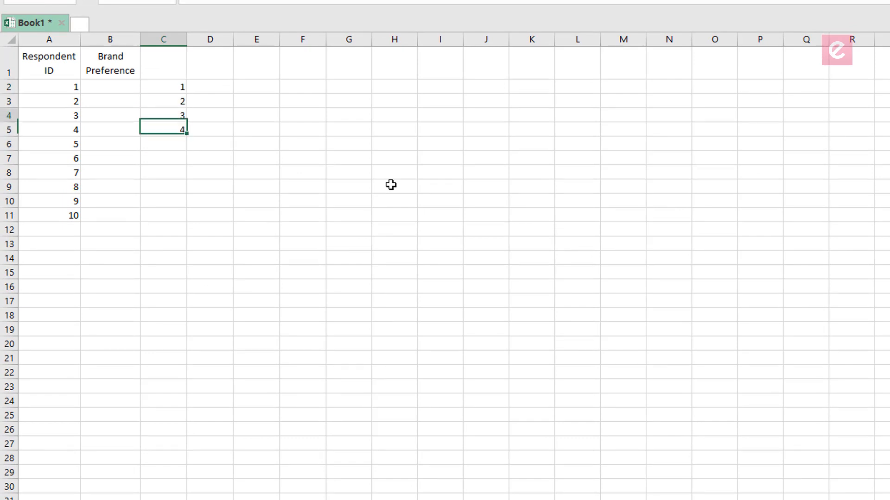
Enter the brand names Apple, Samsung, Sony and OnePlus in D2:D5 beside their codes.
key(Up)
key(Up)
key(Right)
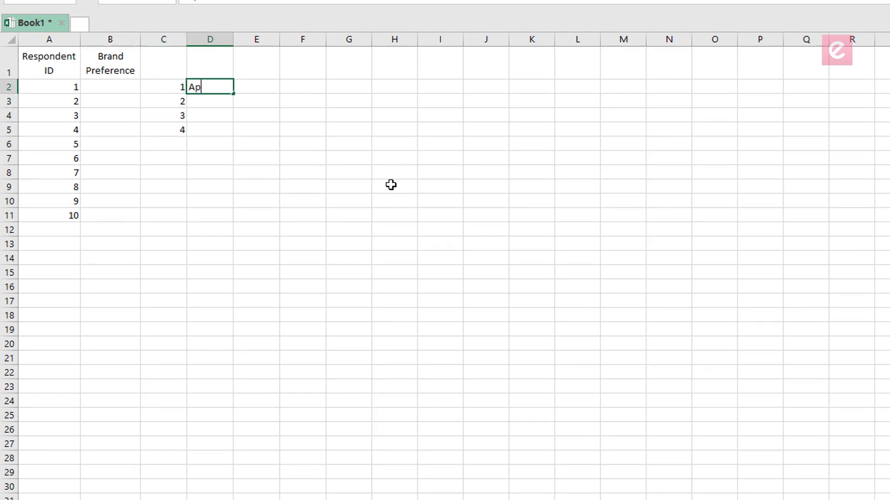
text(Apple)
key(Return)
text(Sam)
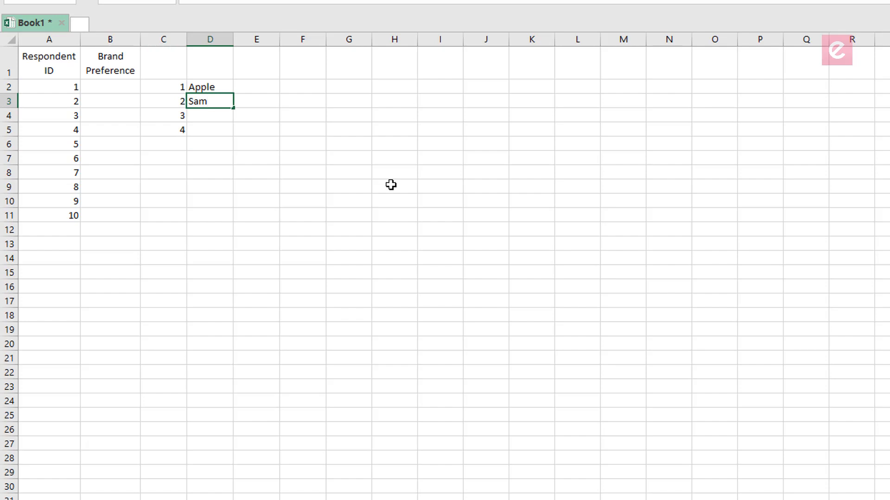
text(subgng)
key(Return)
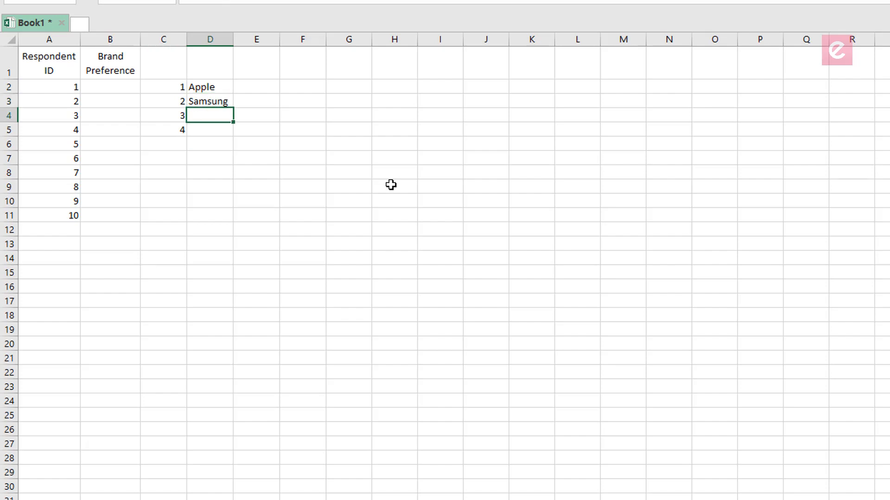
text(Sony)
key(Return)
text(OnePl)
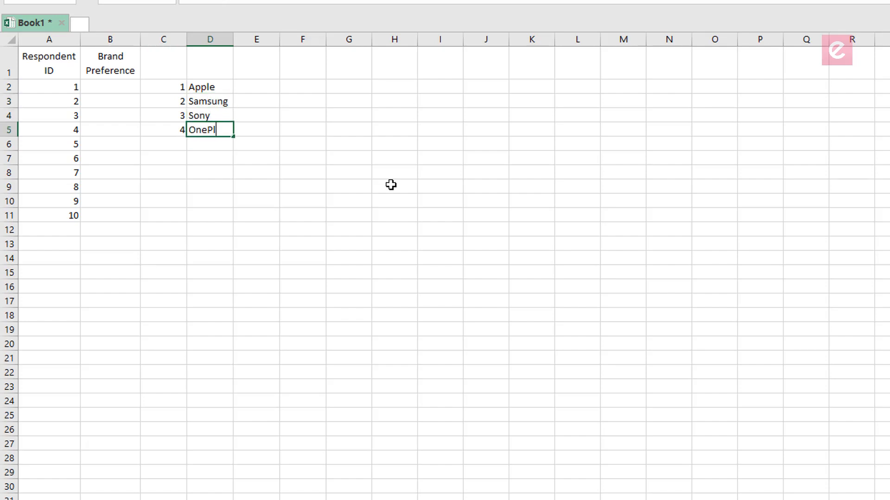
text(us)
key(Return)
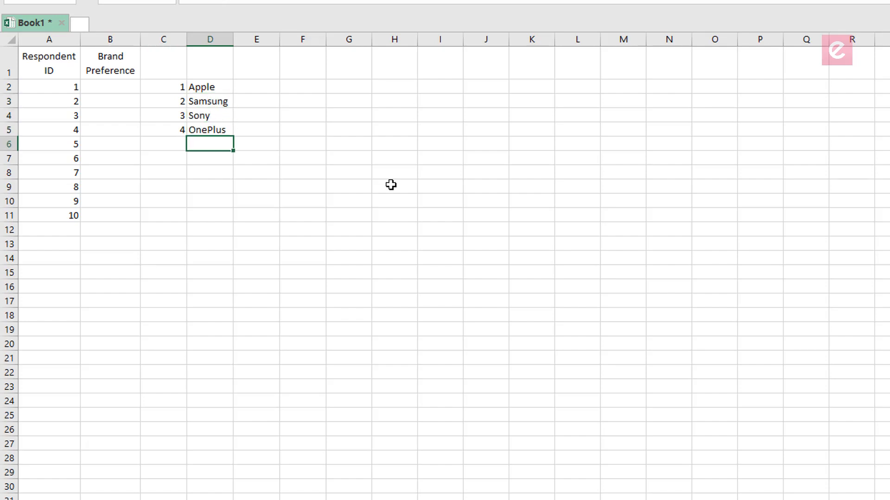
click(191, 89)
click(115, 86)
click(172, 86)
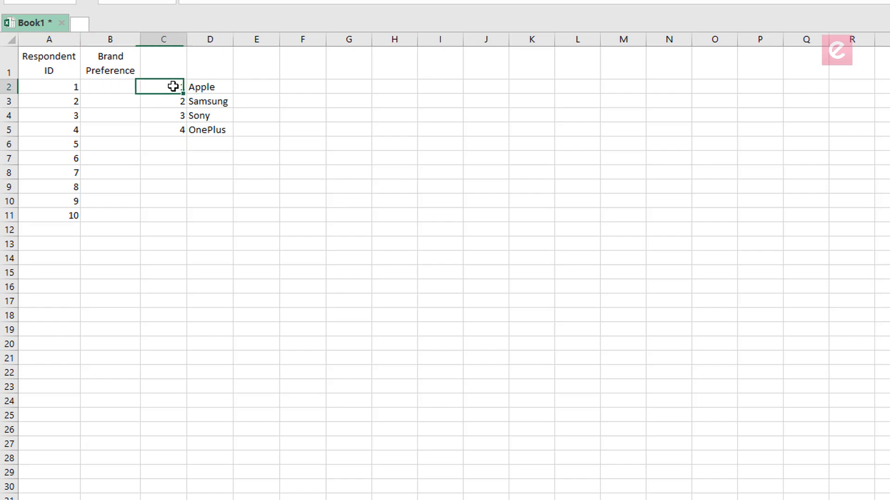
click(123, 86)
drag(173, 88, 173, 129)
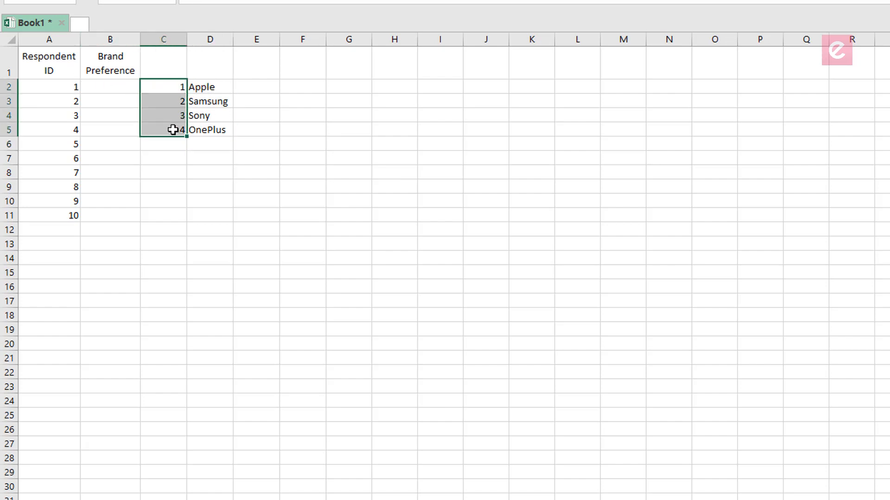
Enter the brand preference codes 1, 3, 2, 4, 2, 3, 2, 3, 1 and 4 in B2:B11.
click(119, 87)
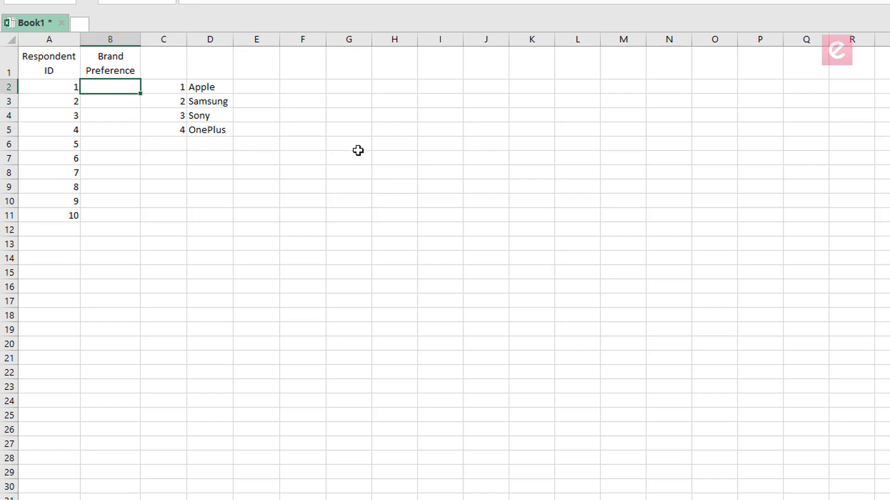
text(1 3)
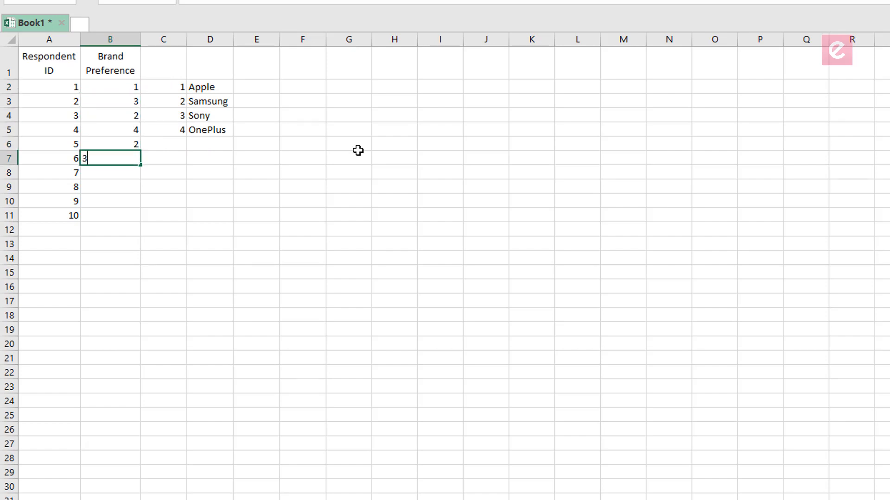
text( 2 4 2 3 2 3 1 4 )
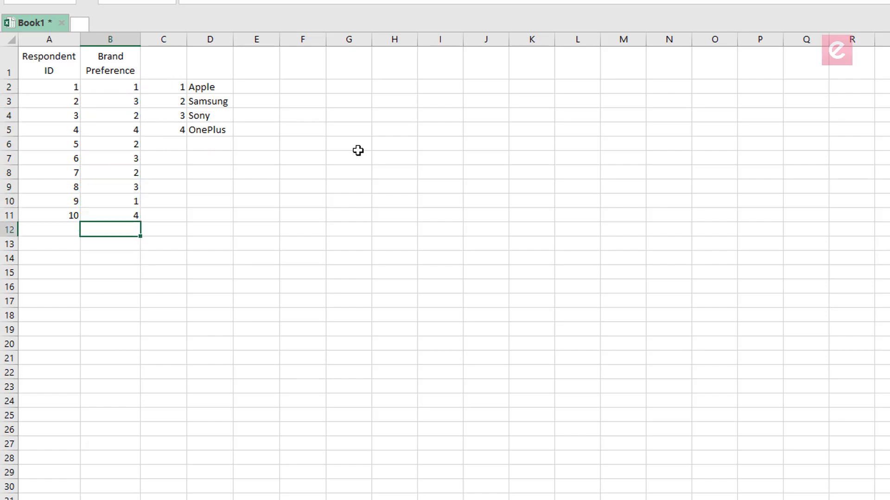
text(2)
key(Return)
key(ctrl+z)
key(Up)
key(Up)
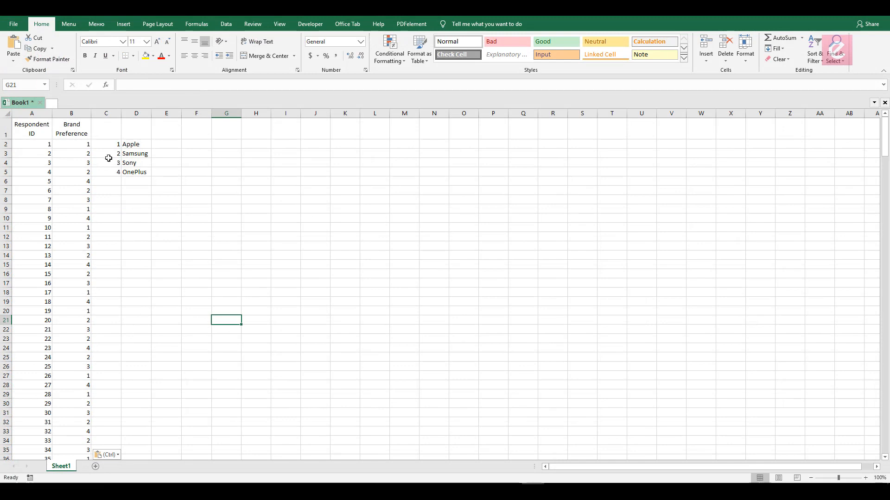
Examine the respondent IDs and brand preference codes down to the last data row, and the brand code key in C2:D5.
click(35, 144)
click(70, 145)
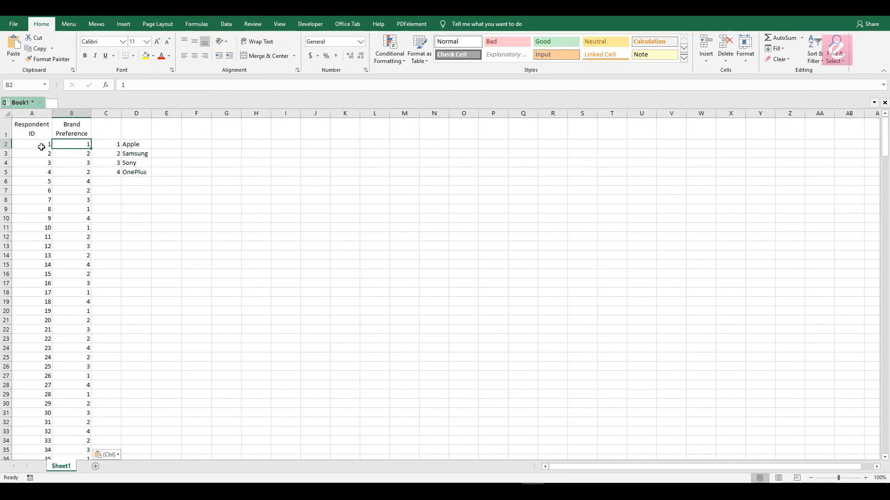
scroll(46, 262, down, 20)
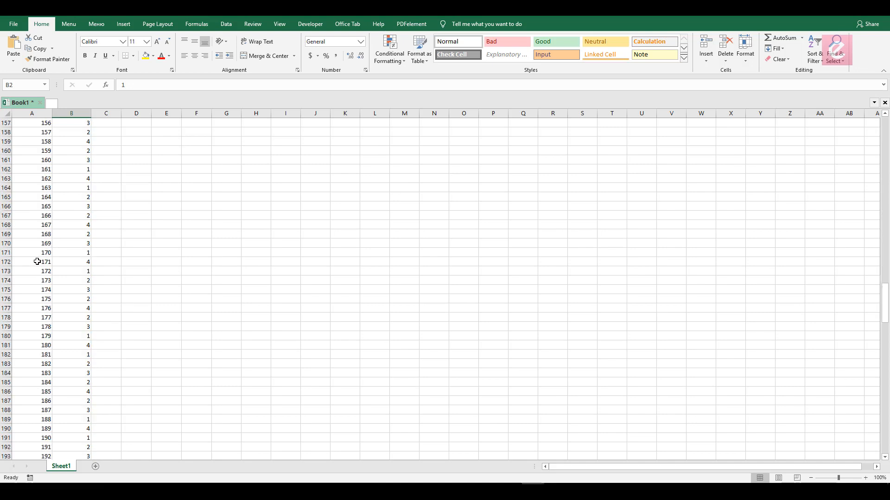
scroll(36, 262, down, 20)
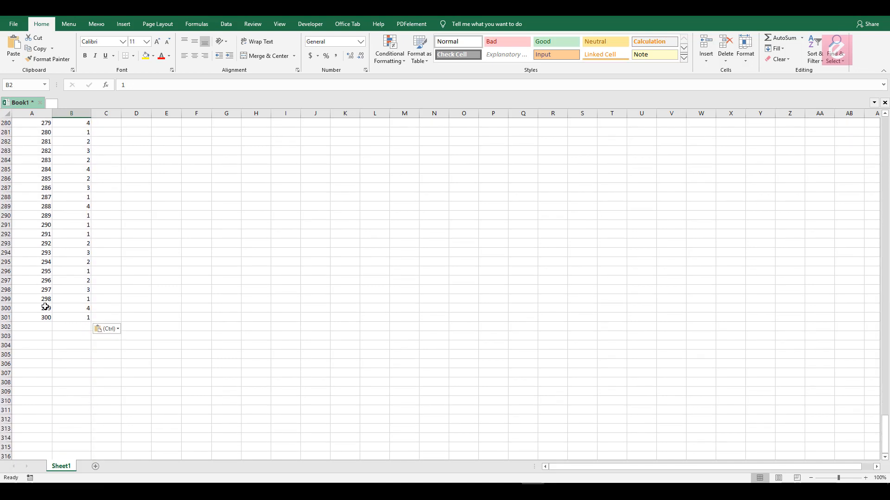
click(35, 318)
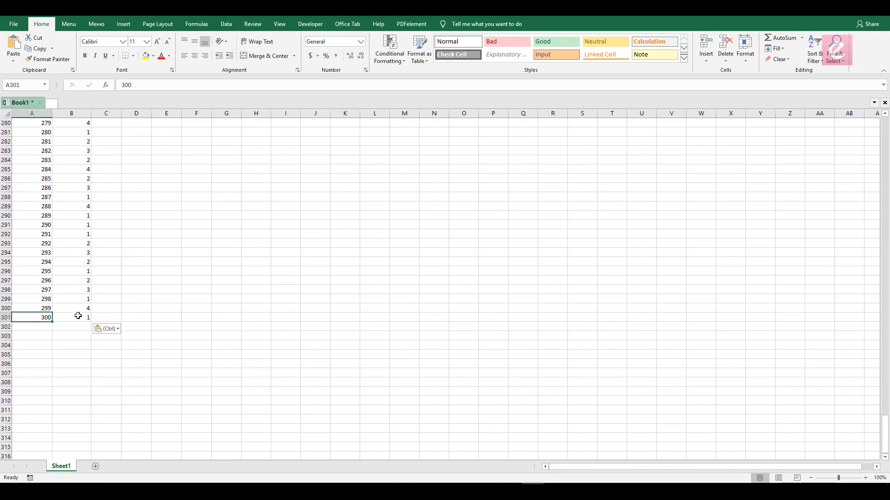
key(ctrl+Home)
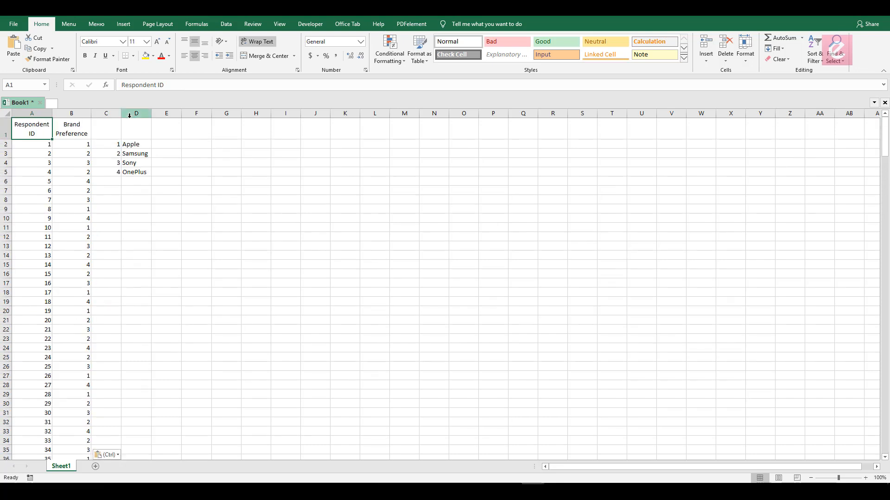
click(119, 128)
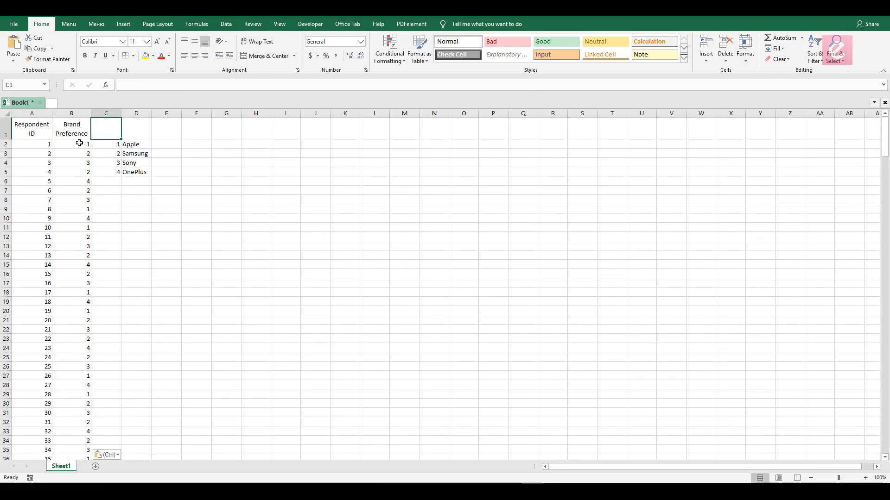
click(140, 144)
click(139, 153)
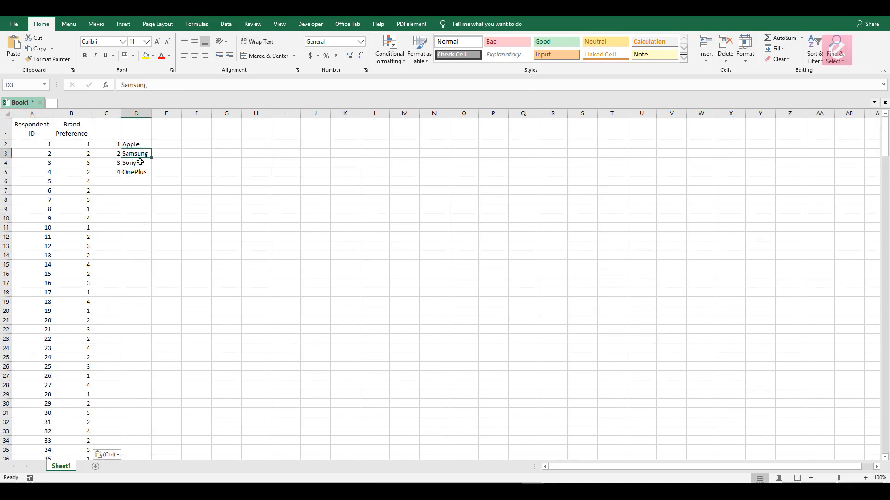
click(139, 163)
click(140, 172)
click(161, 144)
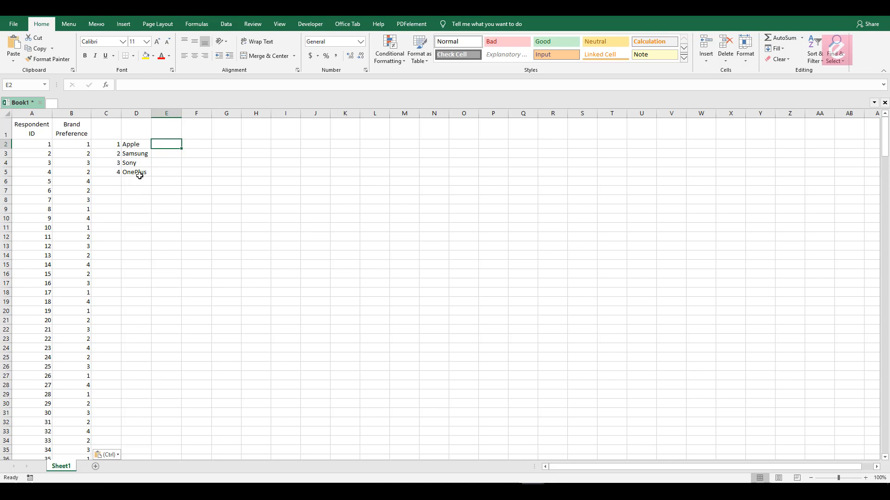
Add the headings No in C1 and Brand in D1 above the brand code key.
click(105, 133)
text(No)
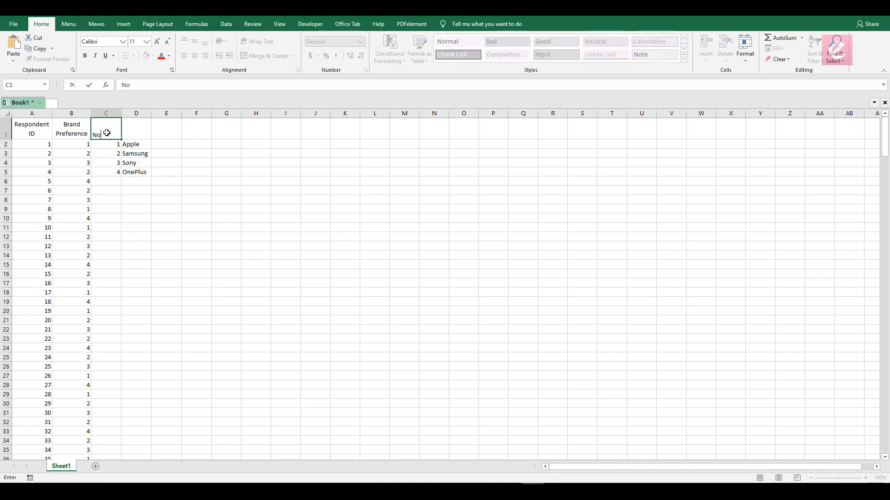
key(Return)
key(Up)
key(Right)
text(Brand)
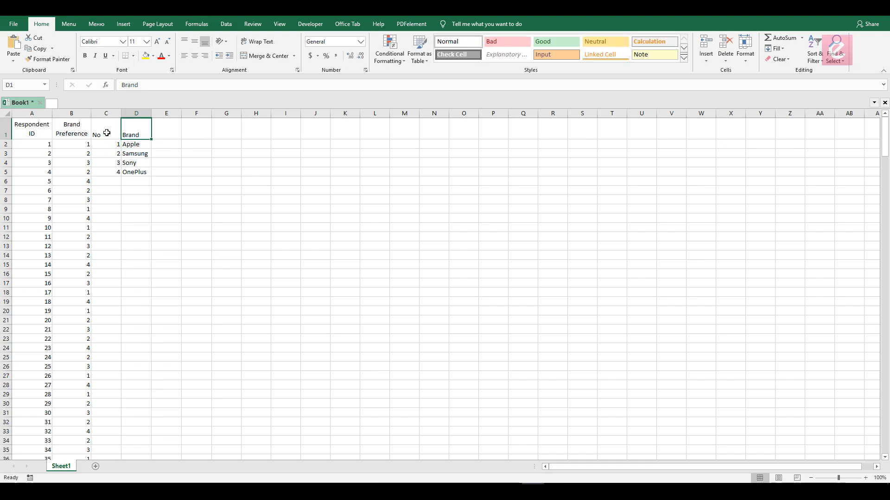
key(Tab)
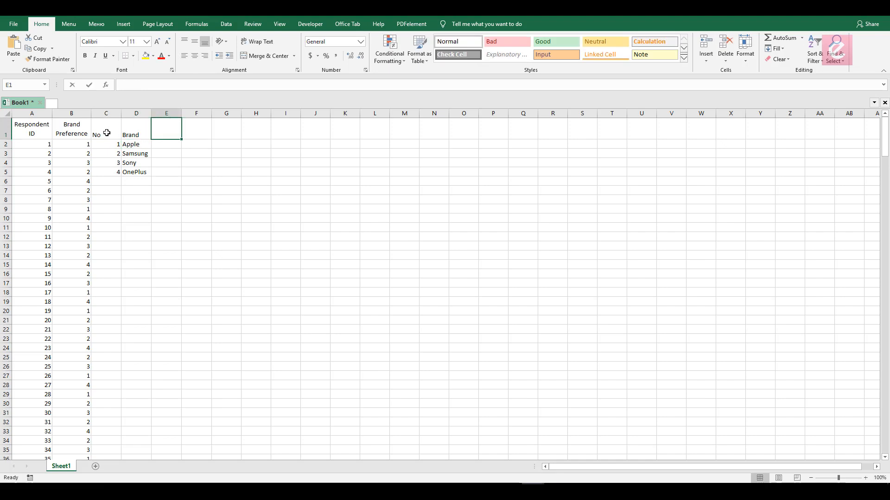
Add the heading Observed (Actual) in E1 and wrap its text within the cell.
text(Observed)
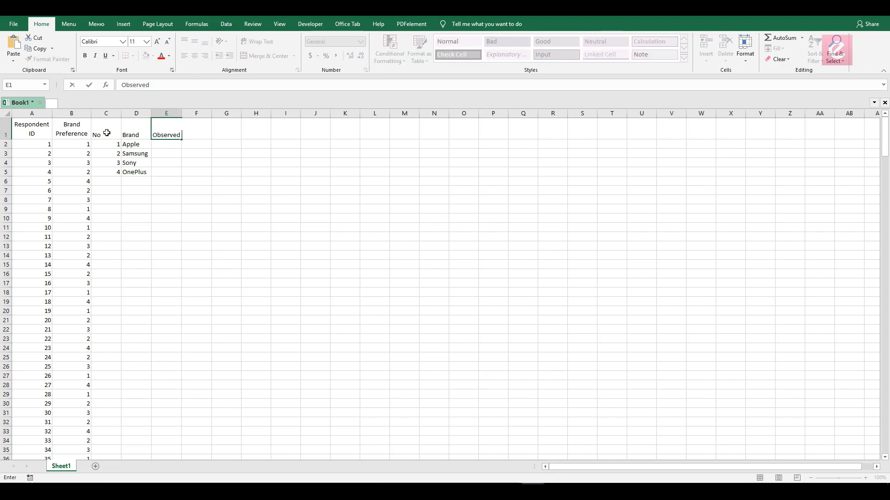
text( (Actual)
key(Return)
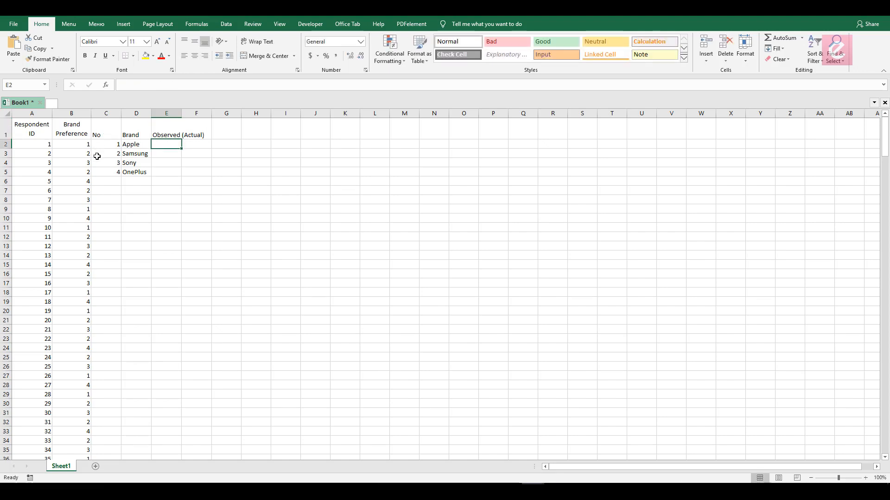
click(173, 129)
click(248, 44)
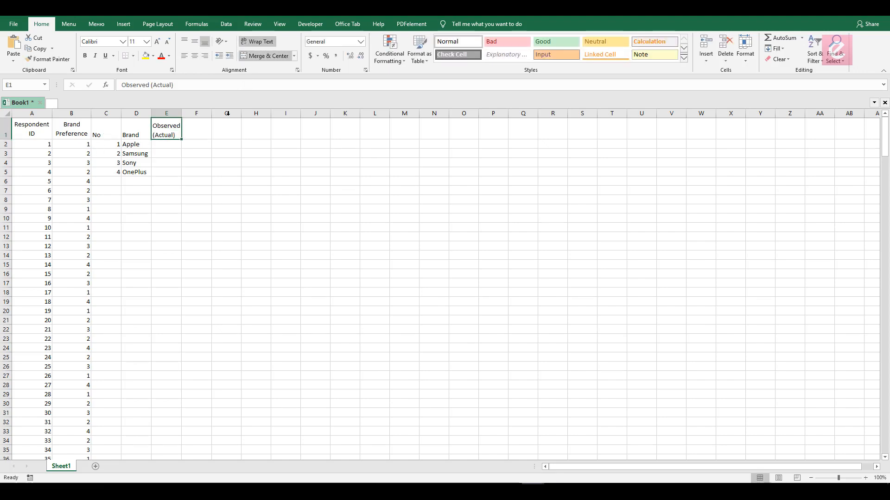
Write a COUNTIF formula in E2 that counts the code in C2 within the preference range B2:B301.
click(174, 148)
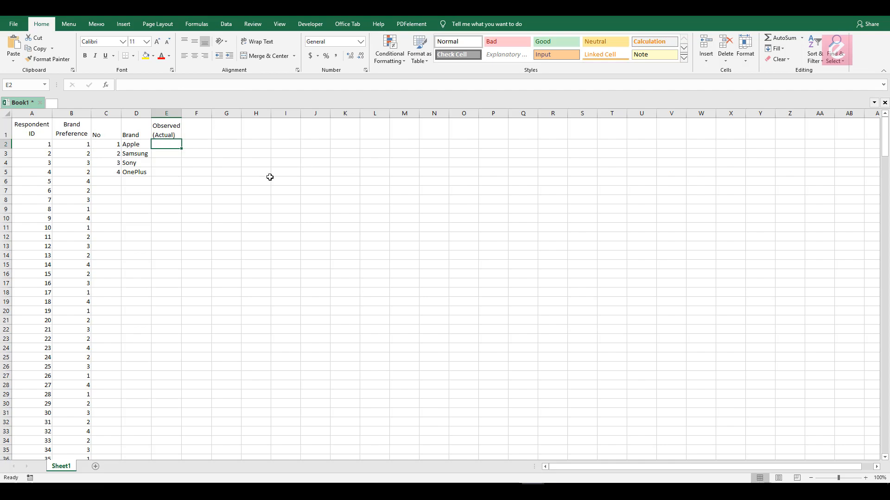
text(=countif)
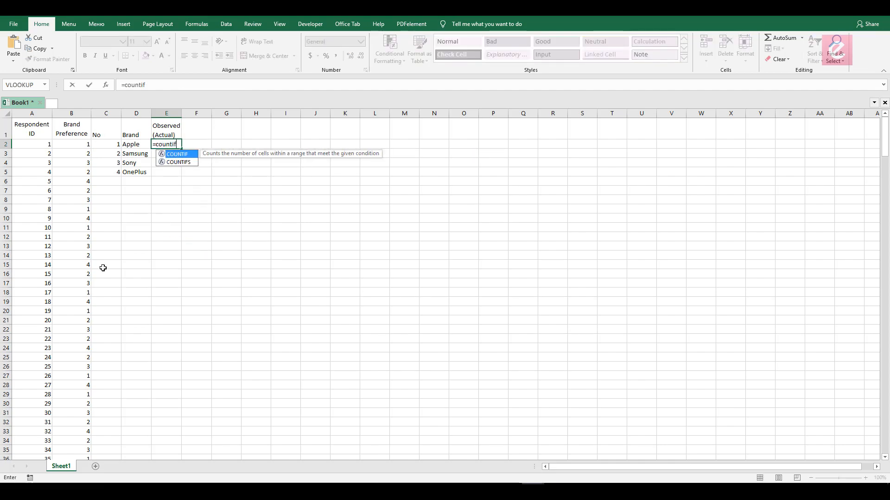
text(()
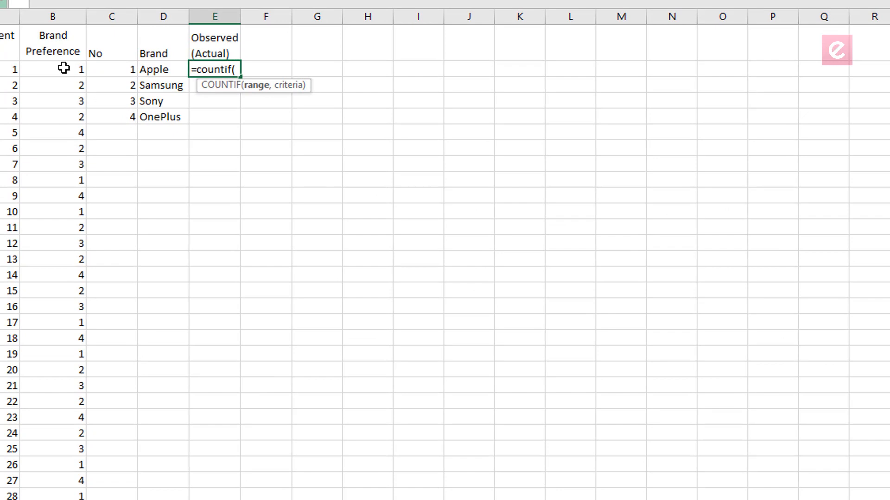
click(64, 68)
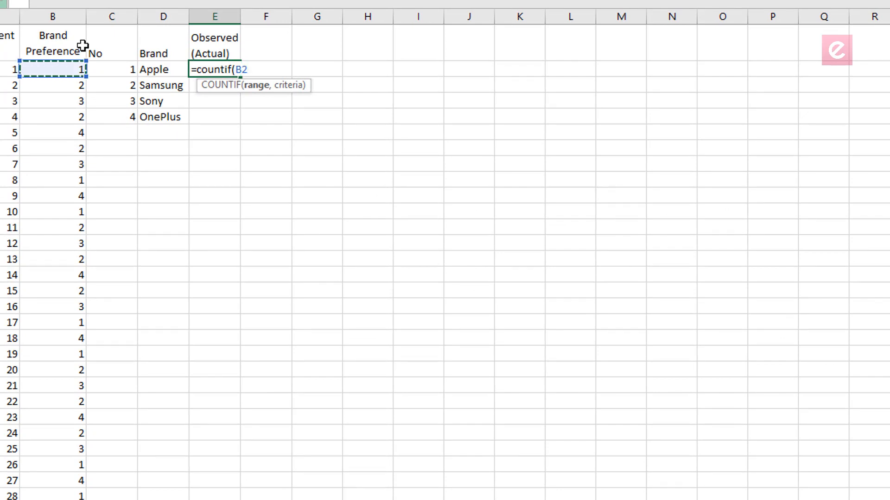
key(ctrl+shift+Down)
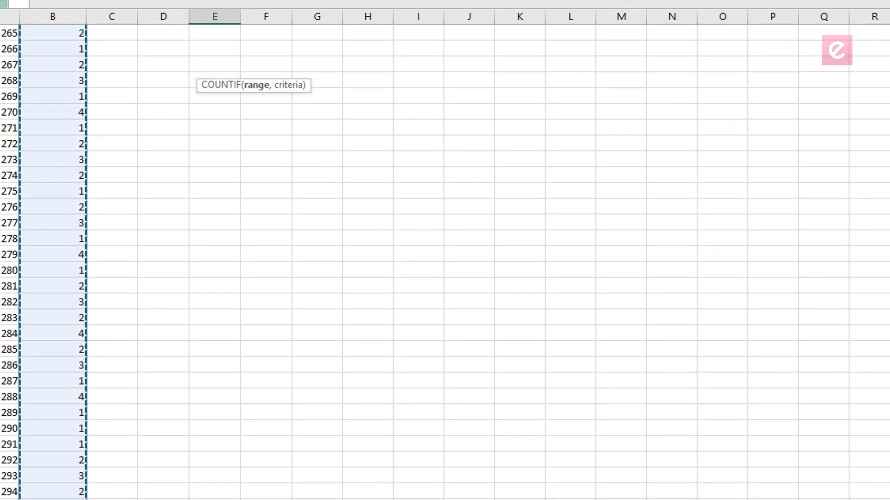
key(ctrl+BackSpace)
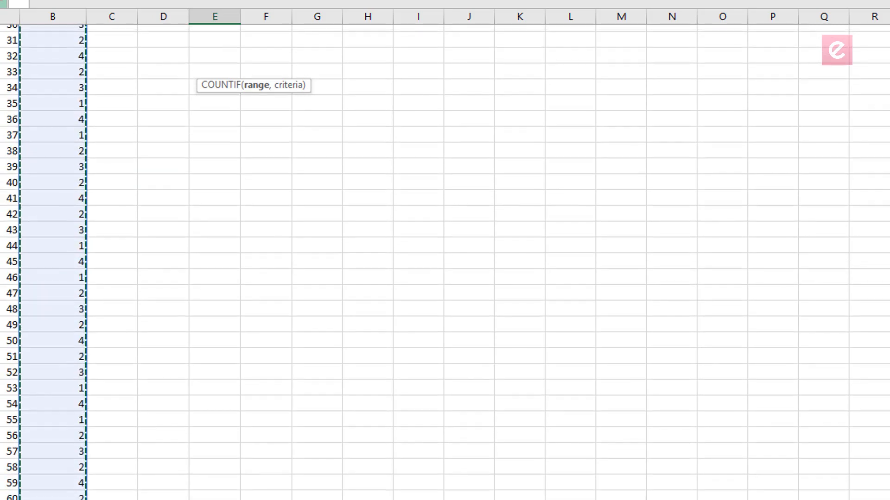
text(,)
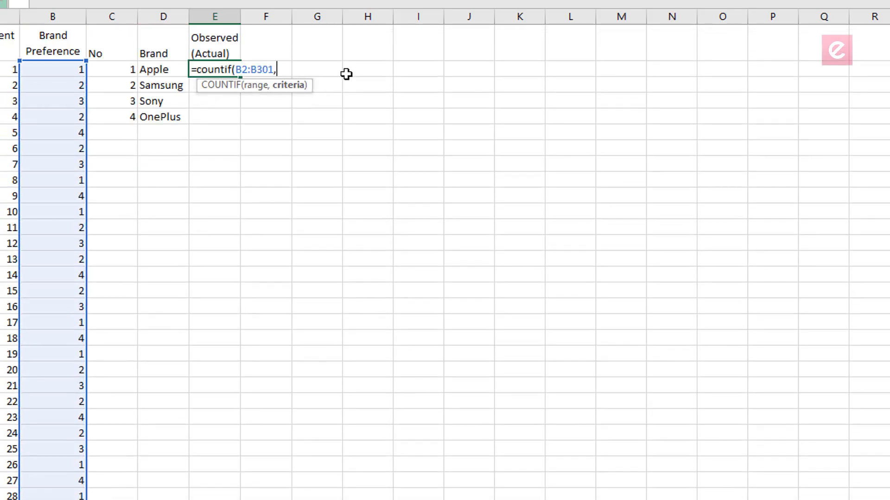
click(126, 69)
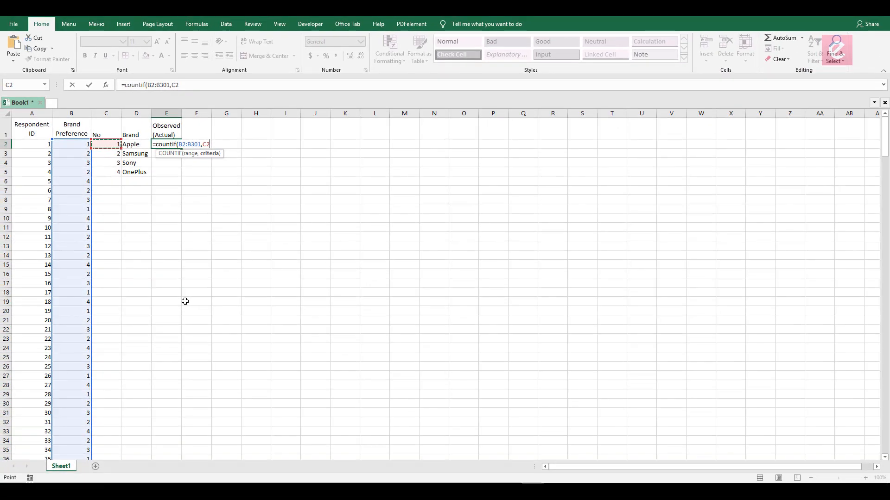
text())
Make the COUNTIF range absolute as $B$2:$B$301 and complete the formula in E2.
drag(178, 144, 200, 144)
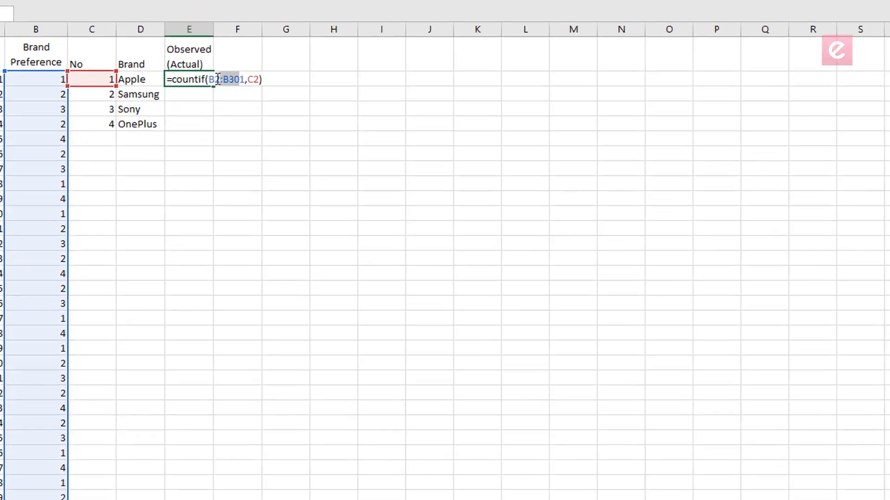
key(F4)
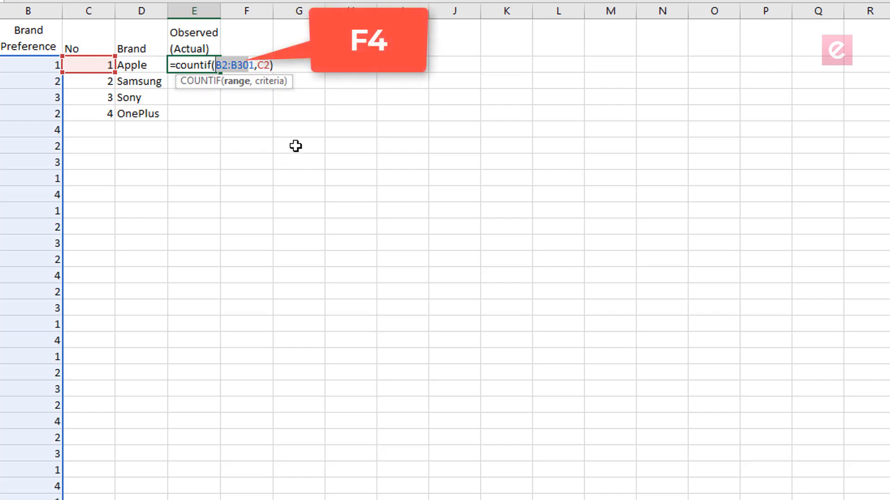
key(F4)
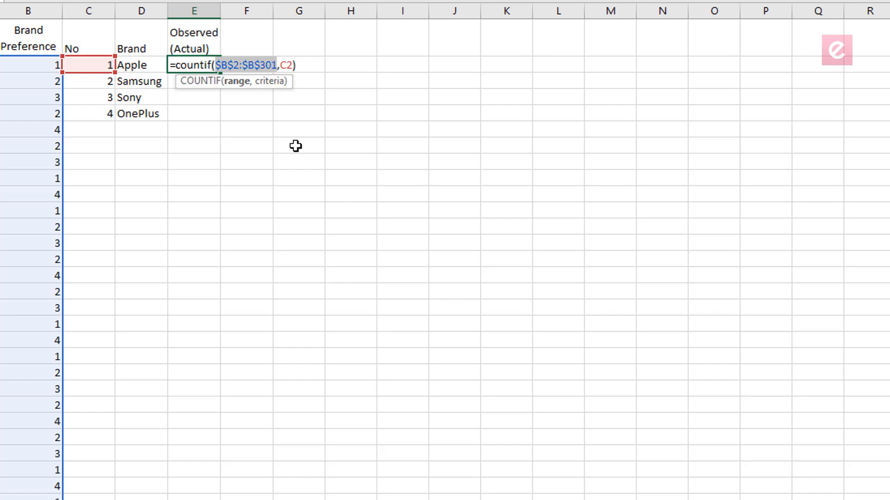
key(Return)
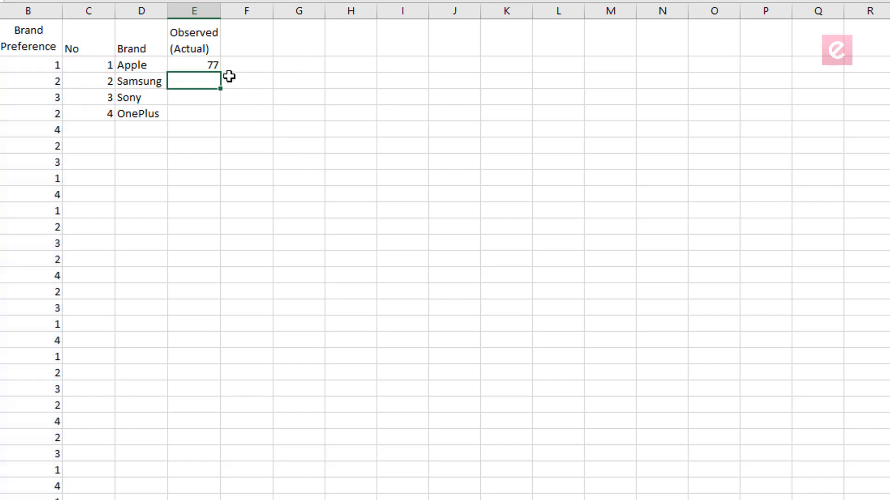
Fill the COUNTIF formula from E2 down to E5 for the remaining brands.
click(196, 61)
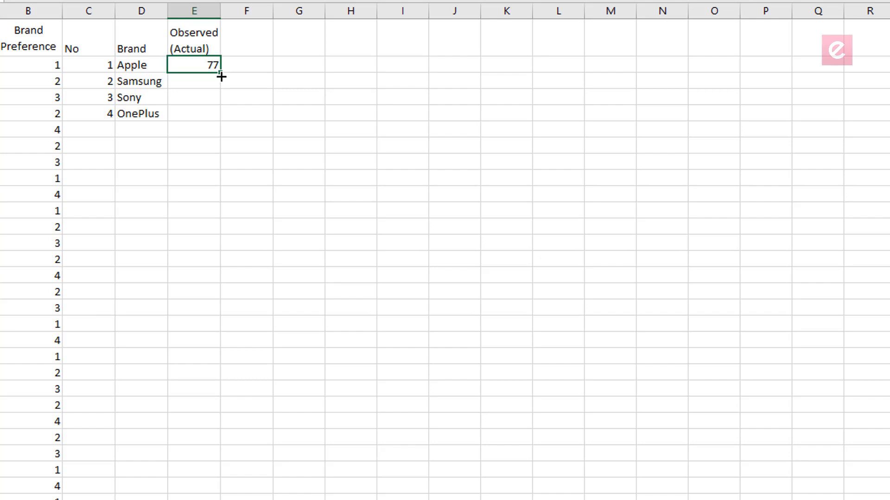
drag(221, 78, 217, 122)
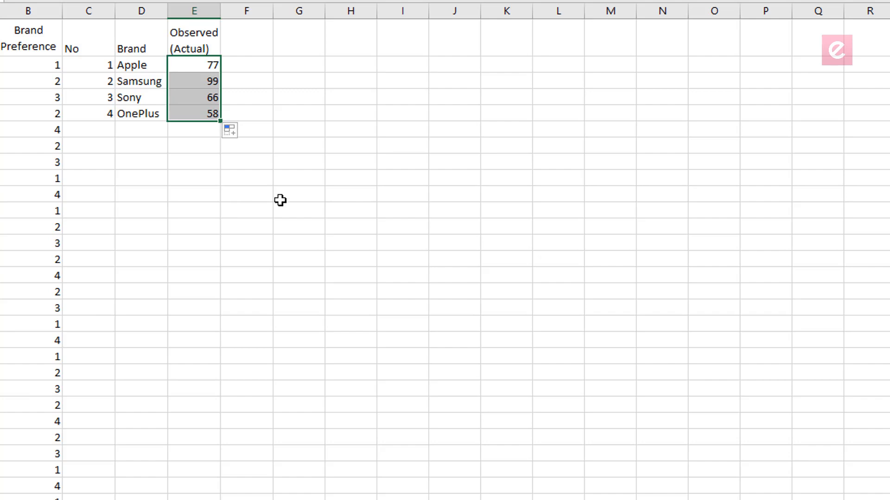
click(189, 177)
Review each brand name alongside its observed count in D2:E5.
click(149, 61)
drag(149, 61, 192, 60)
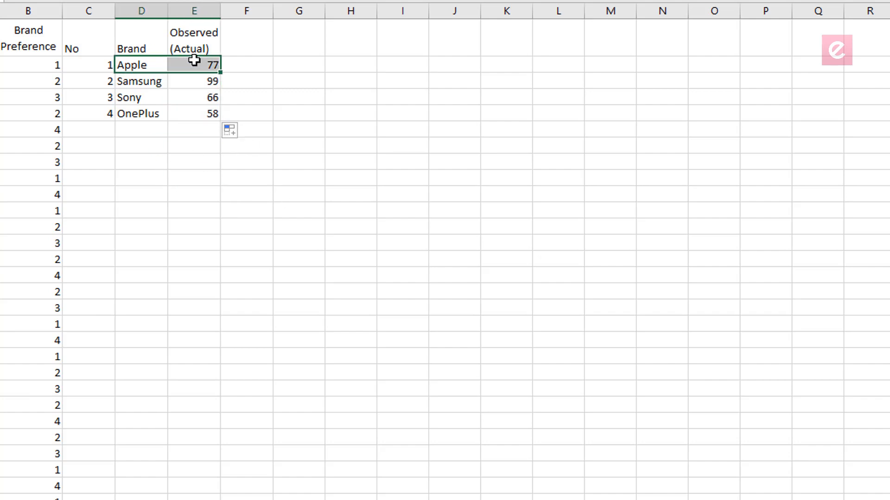
drag(152, 80, 183, 100)
drag(144, 121, 187, 117)
click(199, 179)
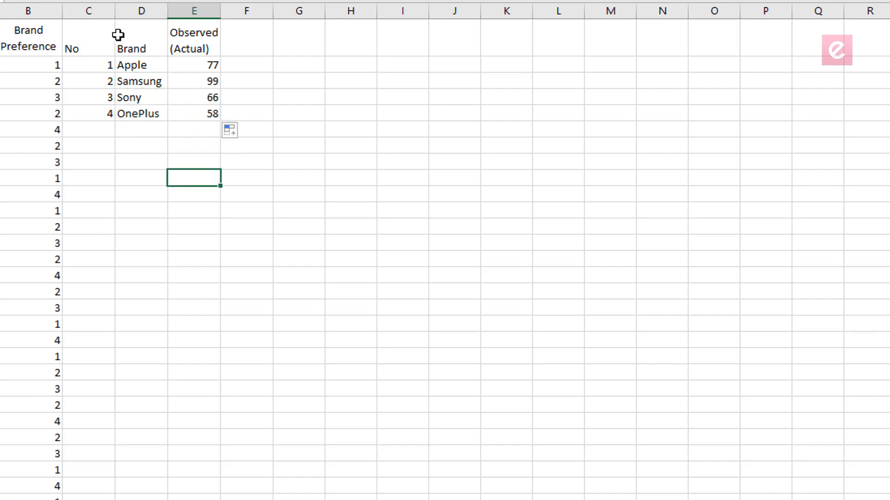
Center the contents of the brand table C1:E5 both horizontally and vertically.
drag(92, 37, 204, 115)
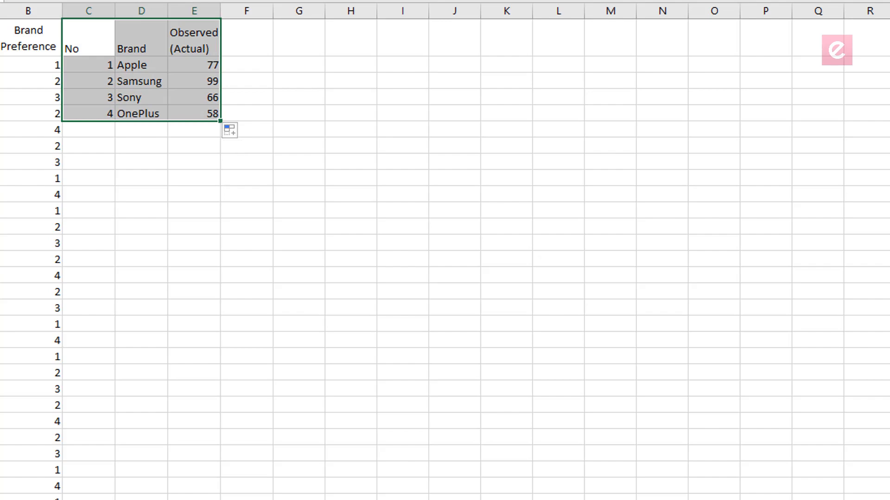
key(alt+h)
key(a)
key(c)
key(alt+h)
key(a)
key(m)
click(240, 167)
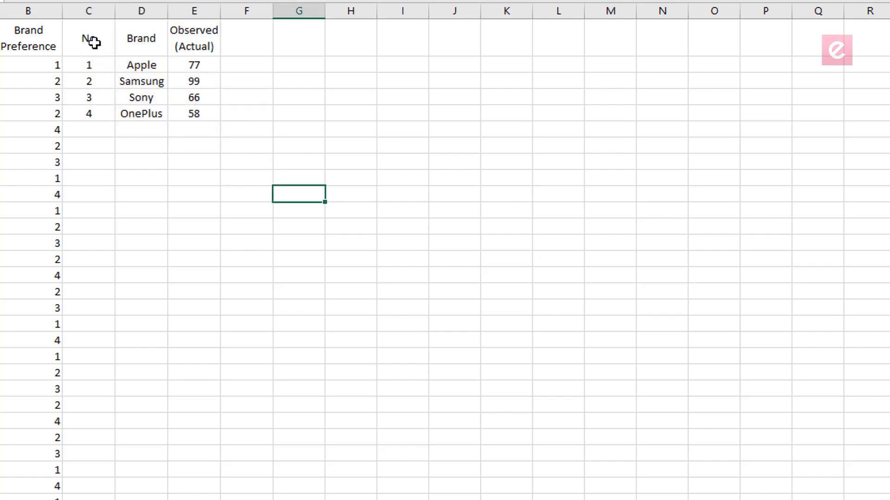
Make the No, Brand and Observed (Actual) headings in C1:E1 bold.
drag(91, 40, 176, 46)
key(ctrl+b)
click(212, 240)
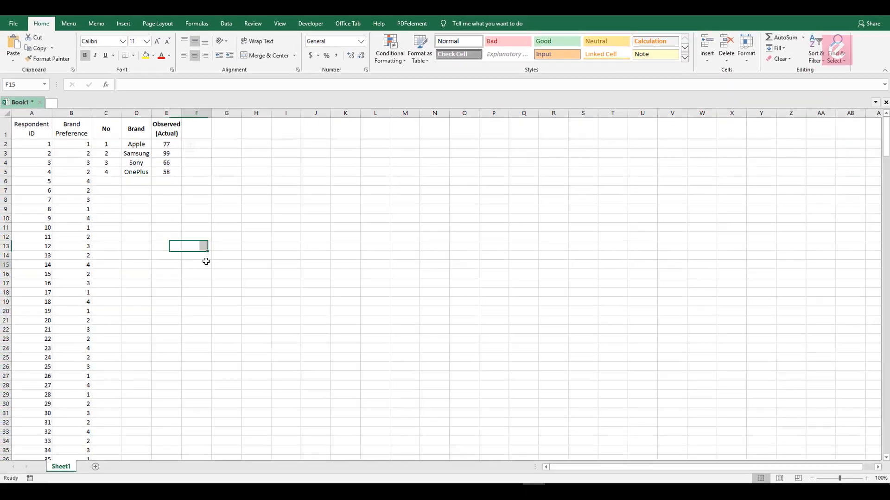
click(241, 191)
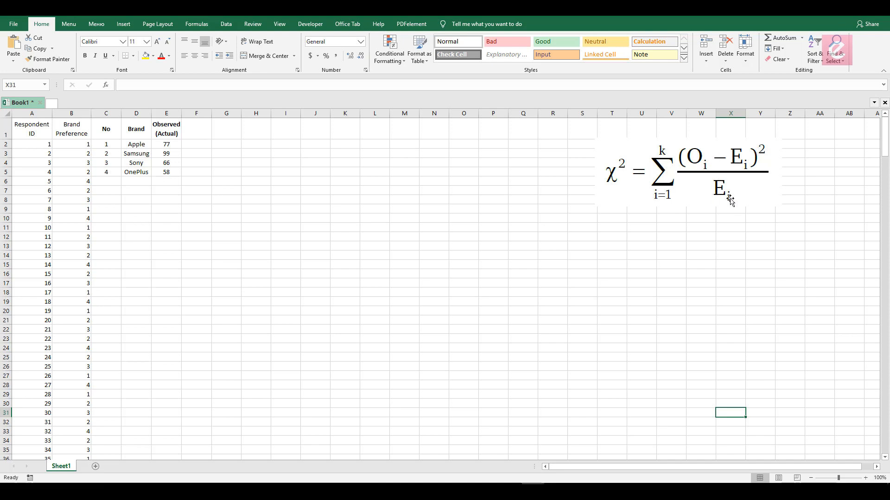
Add the highlighted key O = Observed Frequencies and E = Expected Frequencies in T11:T12 below the chi-square formula.
click(623, 230)
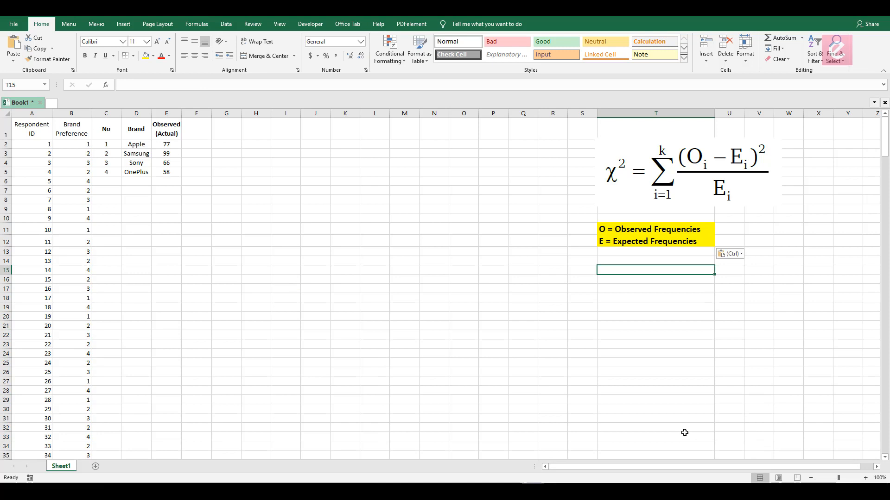
click(648, 241)
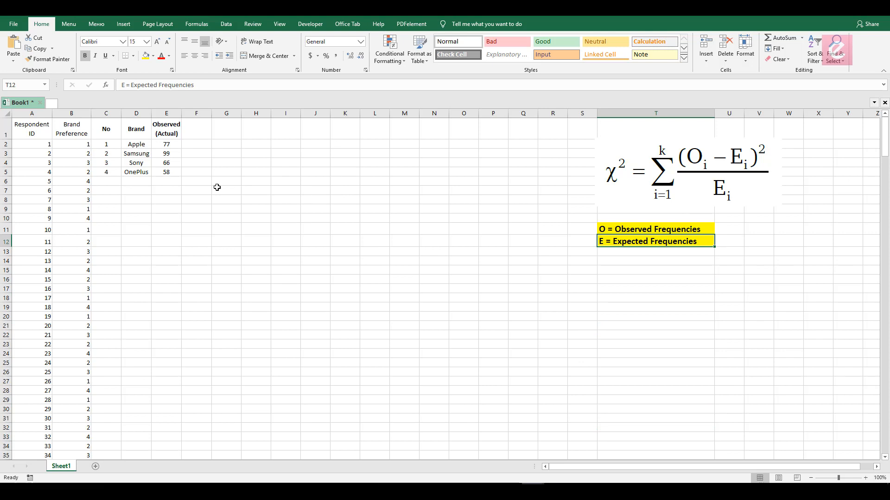
Add the heading Expected in F1, bold and centered horizontally and vertically.
click(195, 133)
text(Expected)
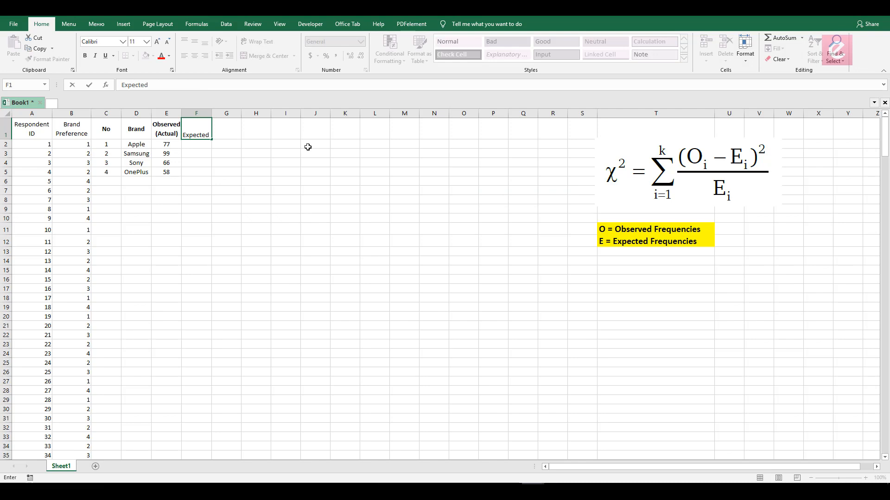
key(Return)
click(197, 132)
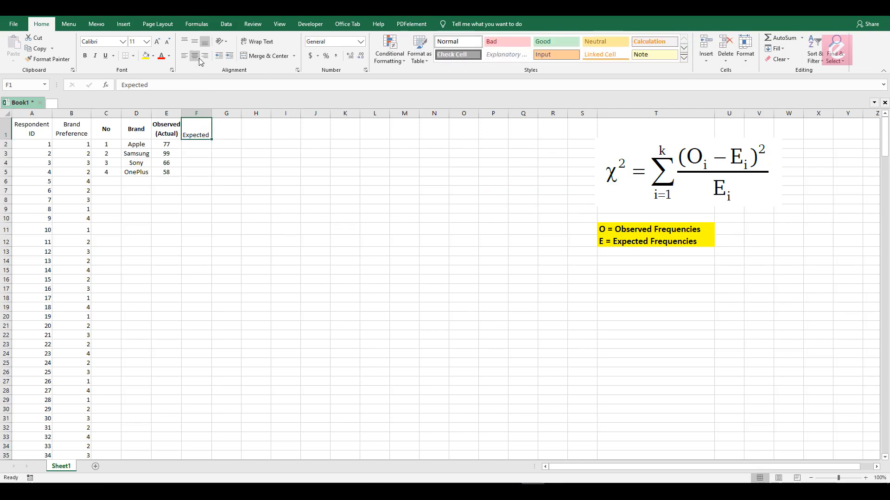
click(85, 56)
click(195, 41)
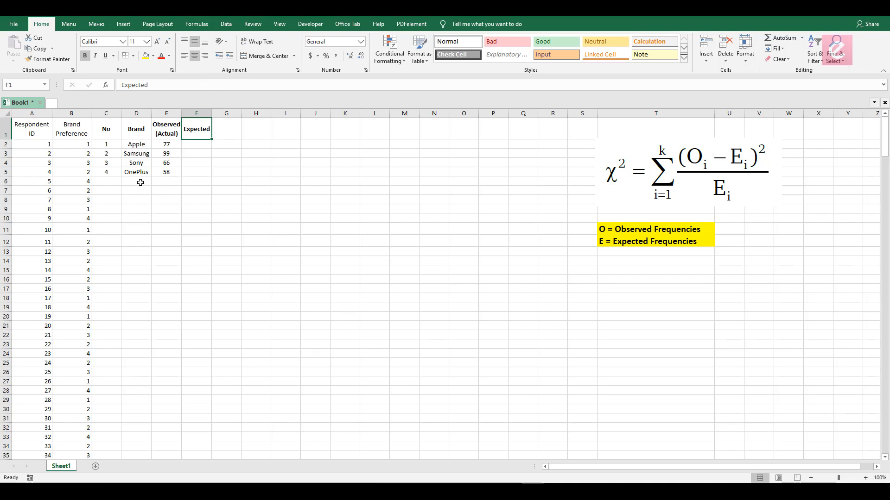
Enter the label Total (N) in D6 below the brand names.
click(169, 182)
click(133, 175)
click(139, 184)
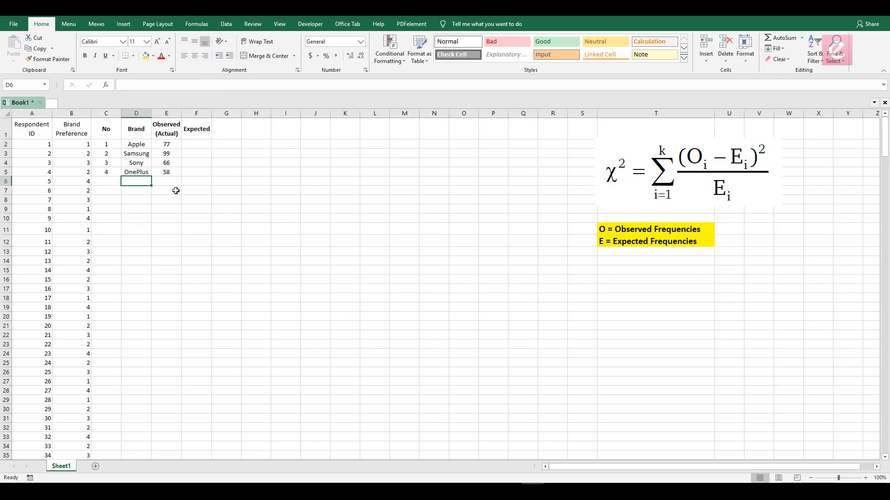
text(Total)
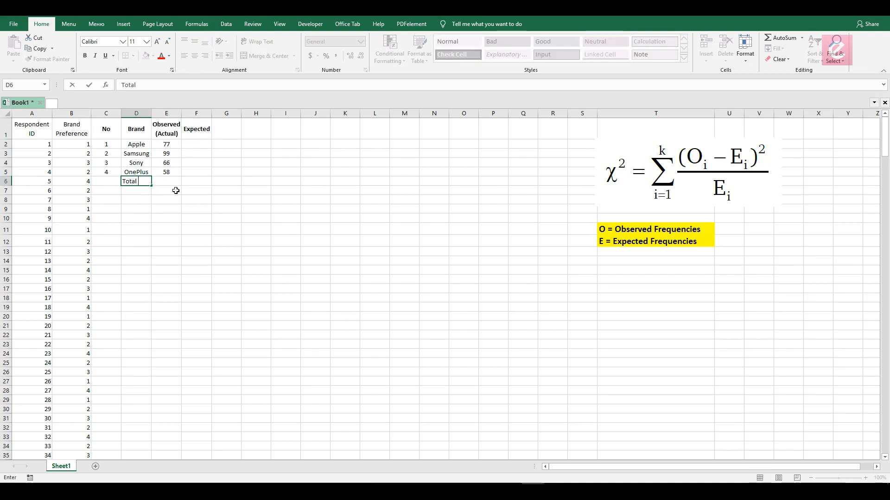
text( (N))
key(Return)
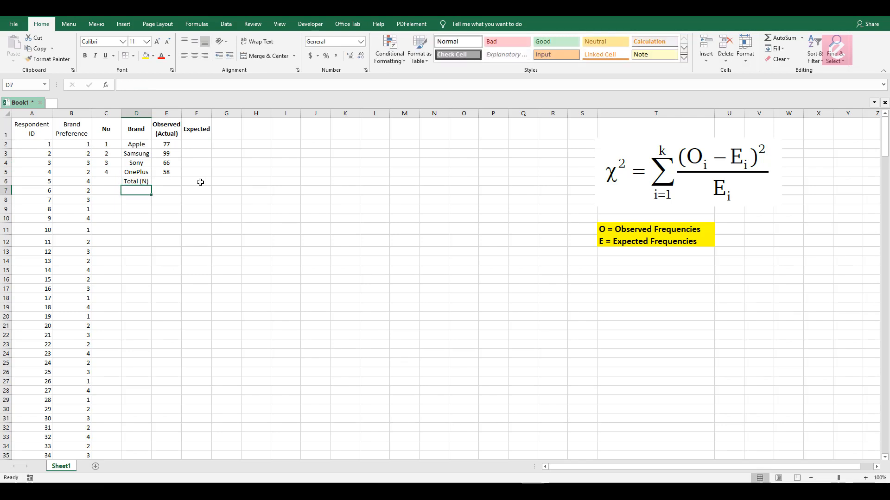
Total the observed frequencies E2:E5 in E6 with SUM and make D6:E6 bold.
click(174, 181)
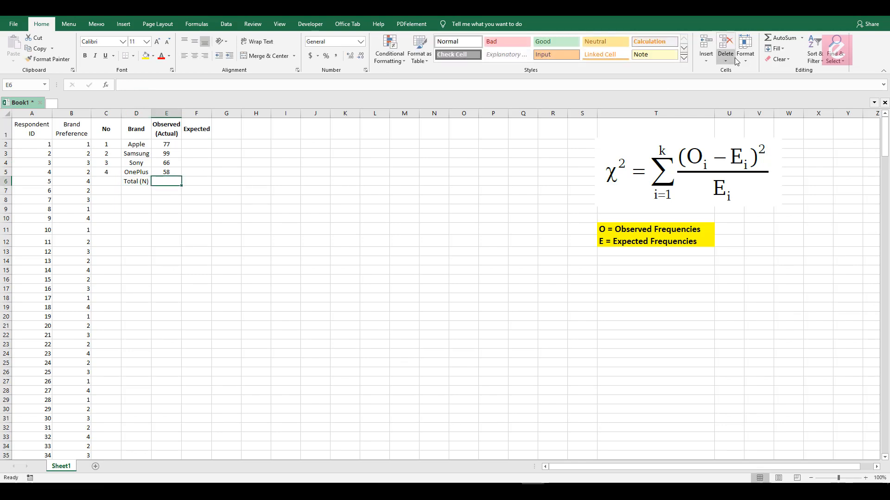
click(773, 39)
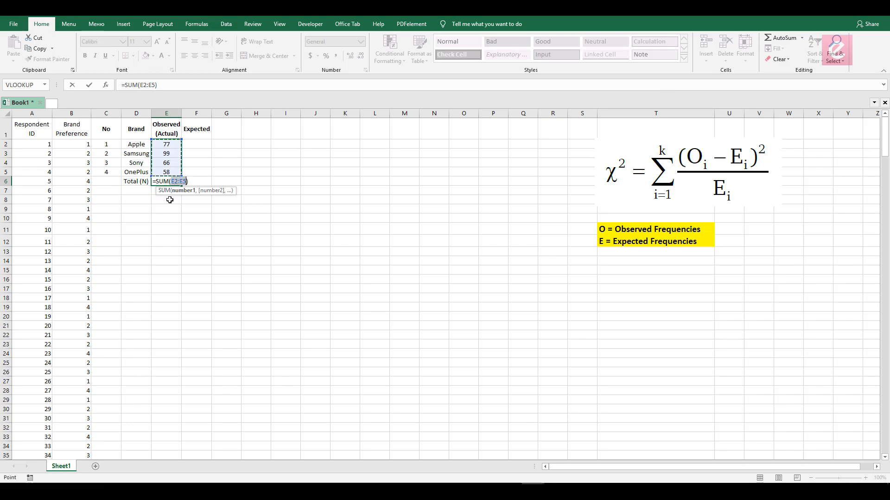
key(Return)
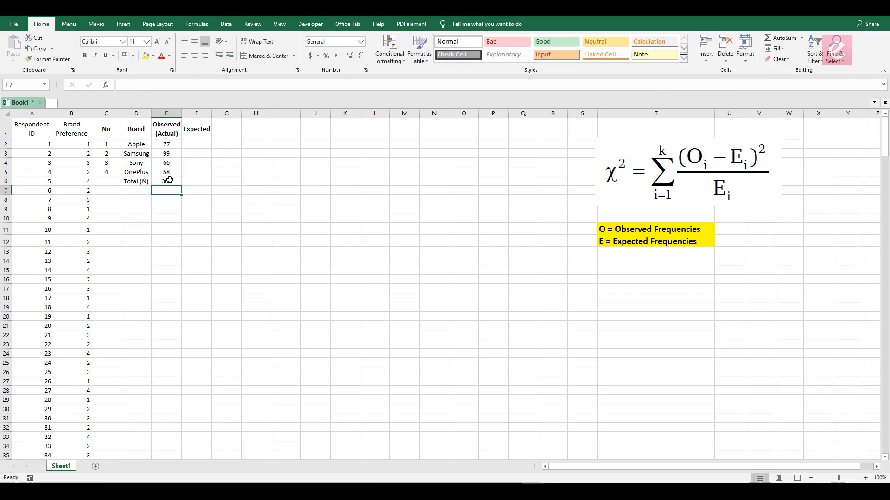
click(169, 180)
drag(136, 181, 167, 181)
key(ctrl+b)
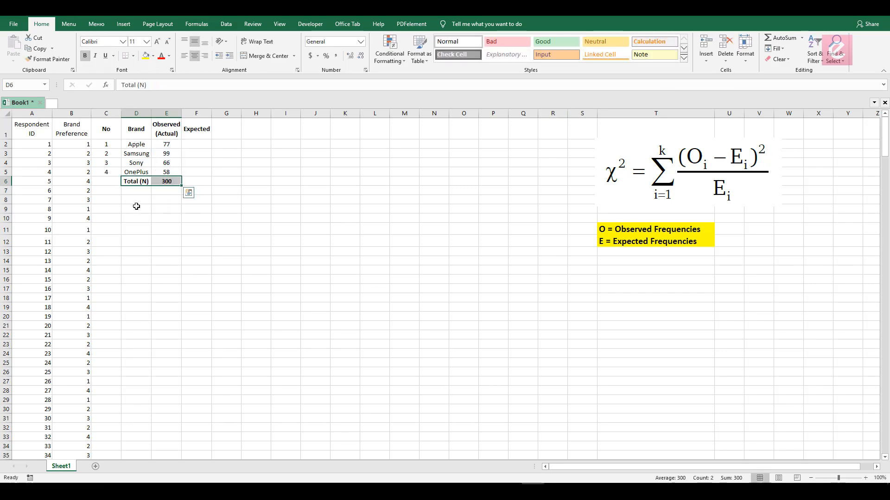
Widen the Brand column and enter the label No. of Levels (k) in D7 below Total (N).
click(139, 190)
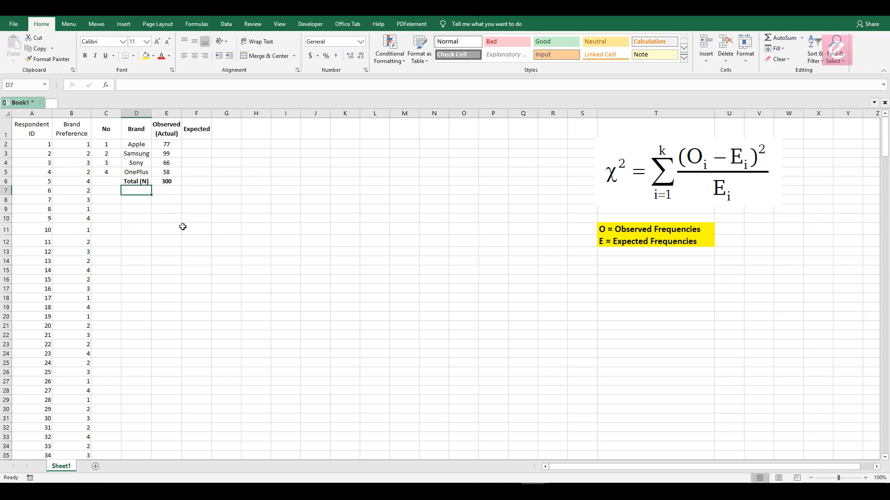
drag(151, 113, 165, 114)
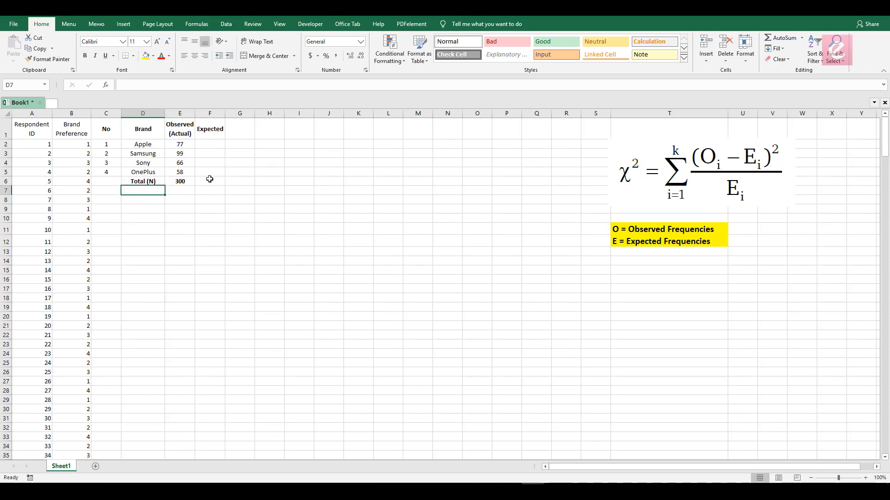
text(No. of)
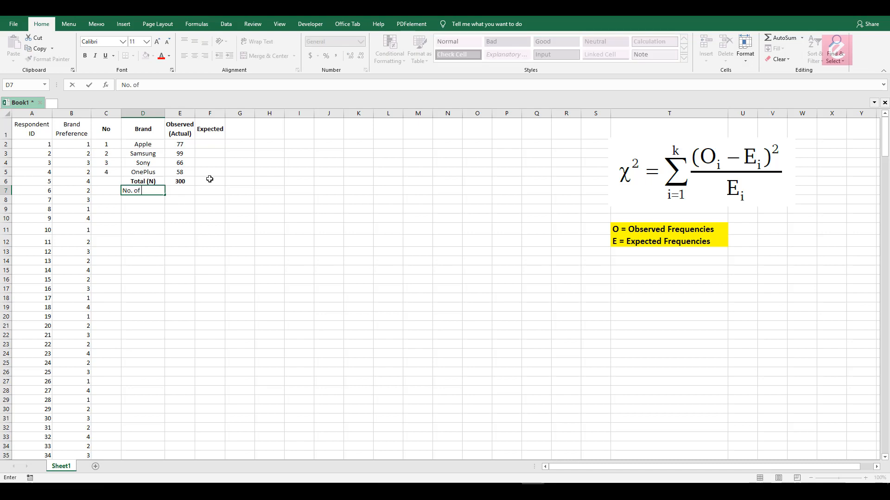
text( V)
key(BackSpace)
text(Catego)
key(BackSpace)
key(BackSpace)
key(BackSpace)
key(BackSpace)
key(BackSpace)
key(BackSpace)
text(Levels (k)
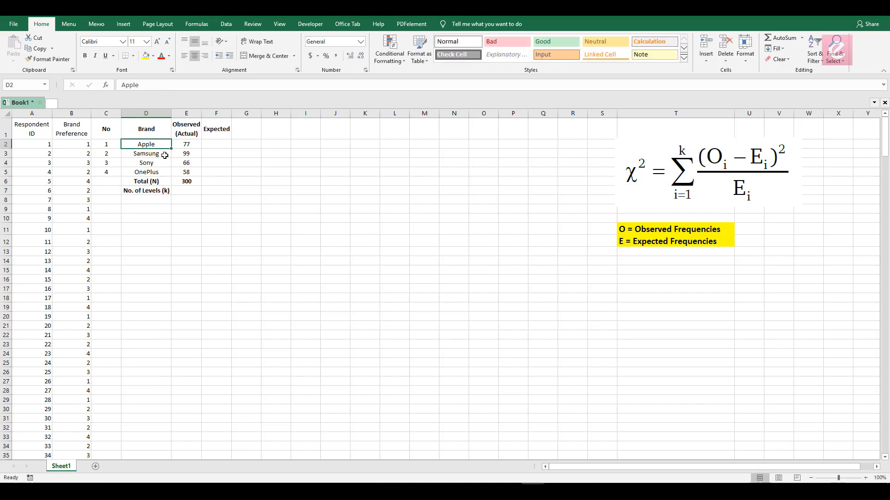
Enter 4 as the number of levels in E7, centered horizontally and vertically.
click(164, 155)
click(154, 175)
click(185, 194)
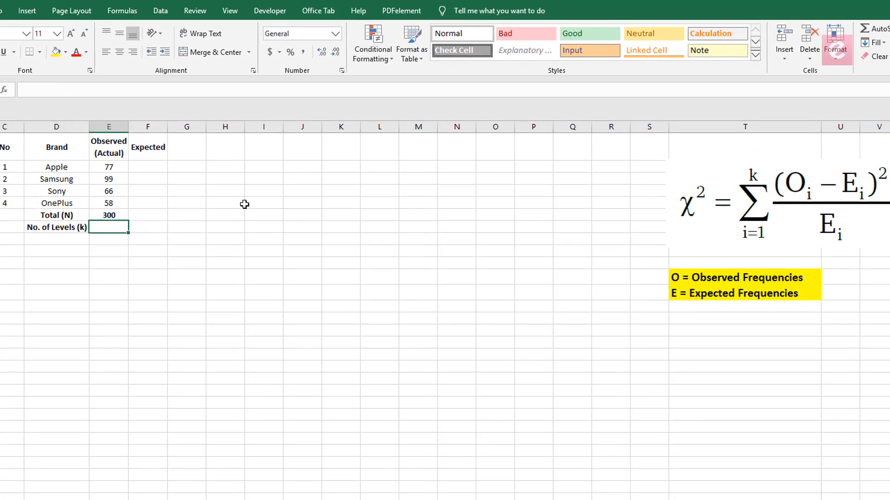
text(4)
key(ctrl+Return)
click(119, 51)
click(119, 33)
click(148, 223)
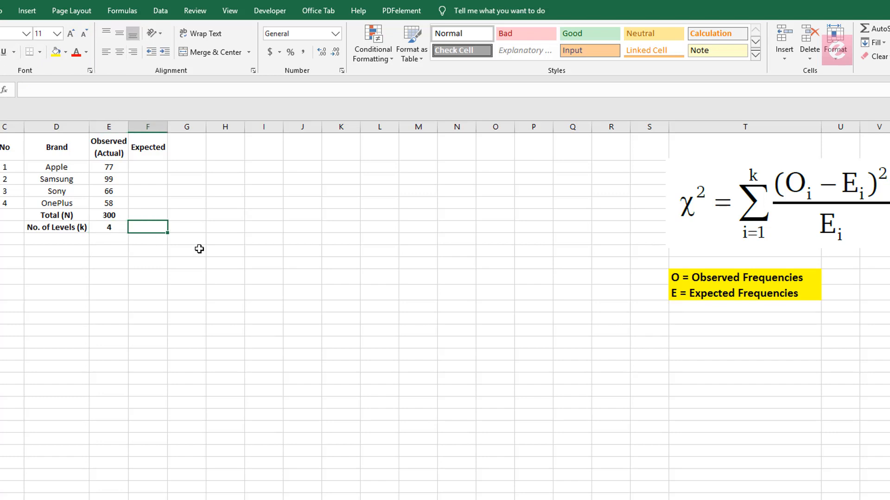
Enter the formula =E6/E7 in F2 to calculate Apple's expected frequency.
click(153, 168)
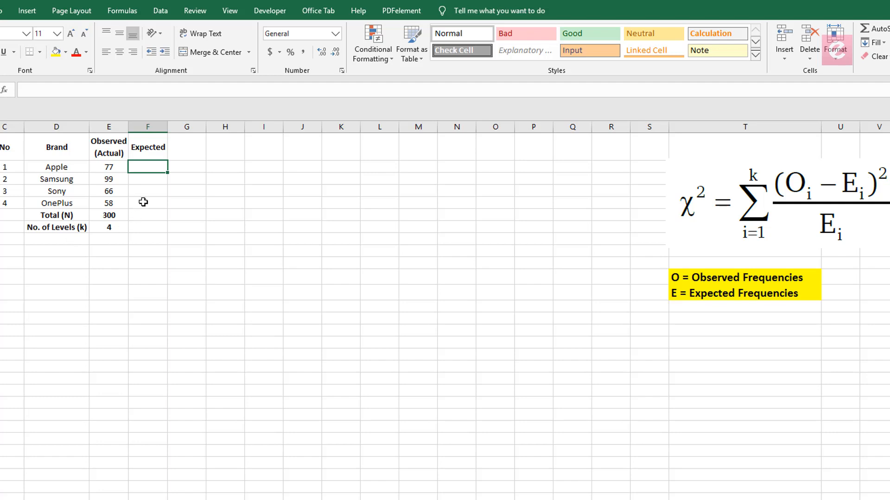
text(=)
click(110, 216)
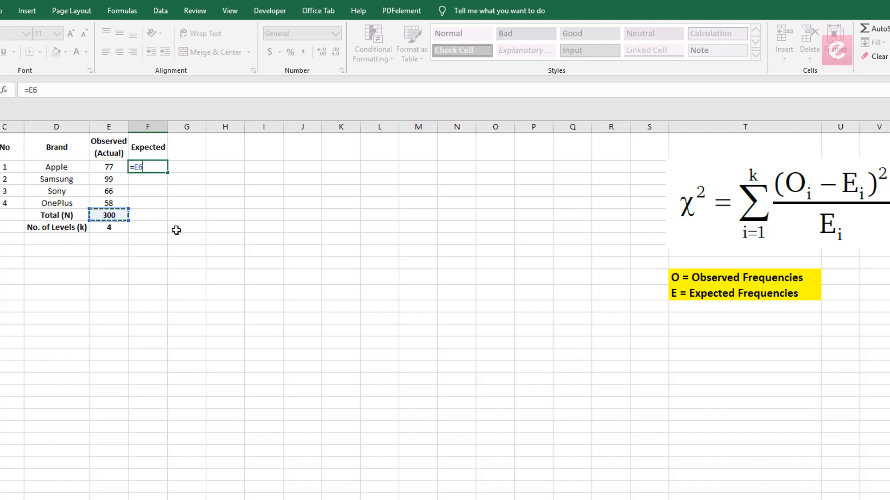
text(/)
click(109, 227)
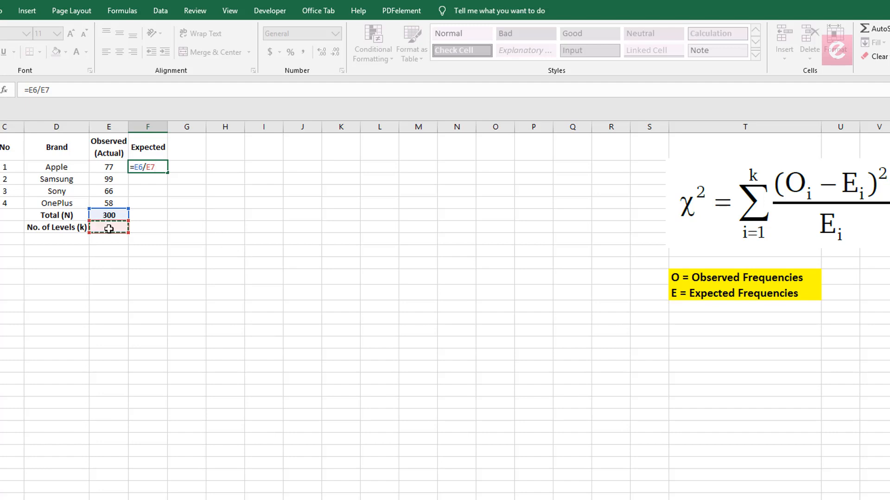
key(Return)
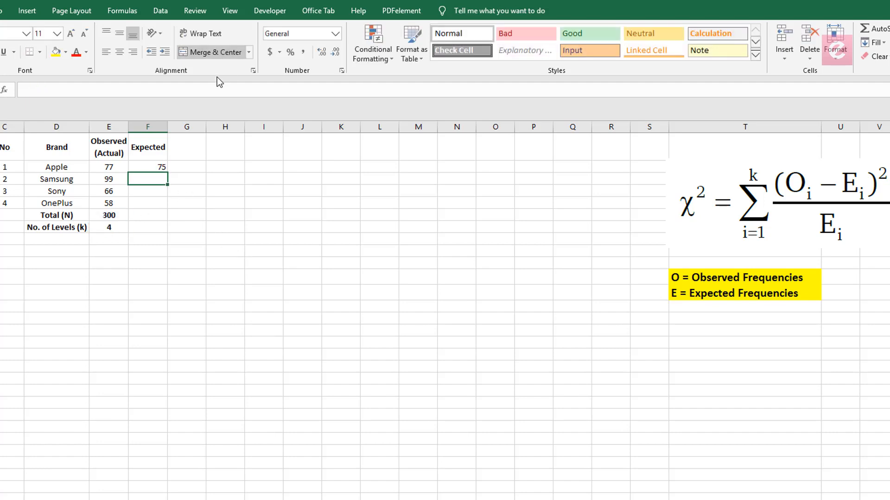
click(156, 169)
click(248, 195)
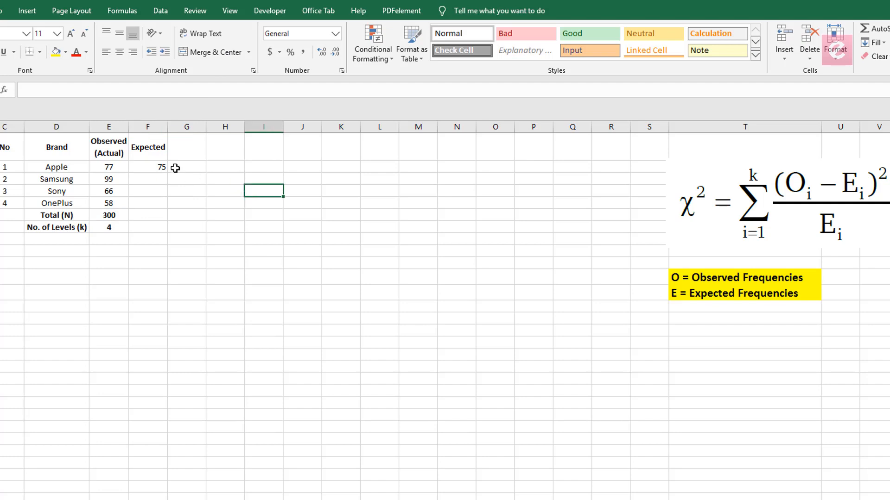
Copy F2 into F3:F5 as values only and center the expected frequencies F2:F5.
click(160, 167)
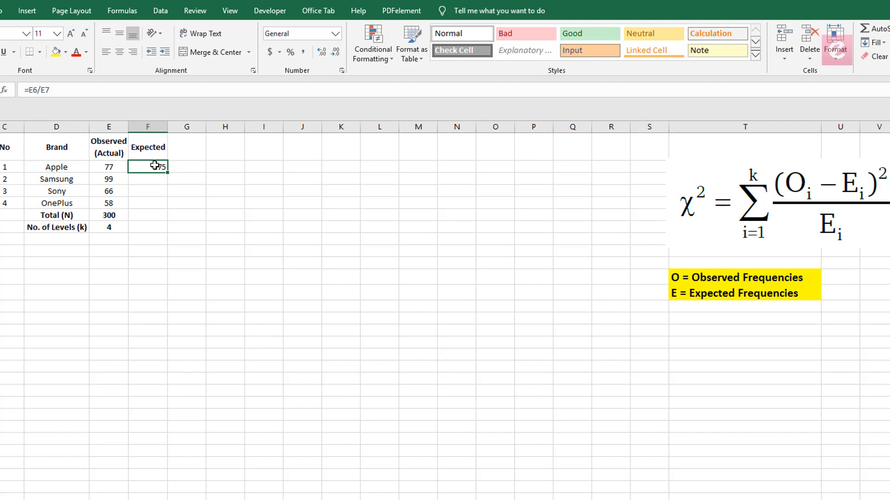
key(ctrl+c)
drag(139, 183, 146, 200)
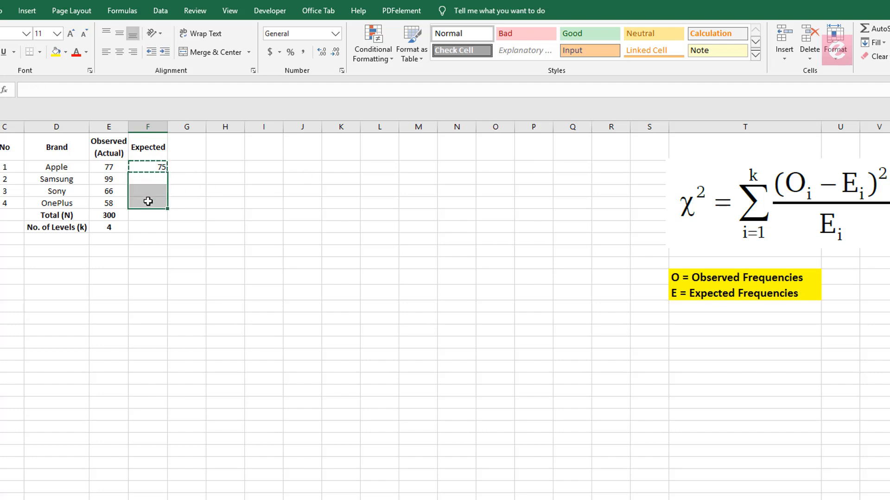
right_click(148, 201)
click(192, 254)
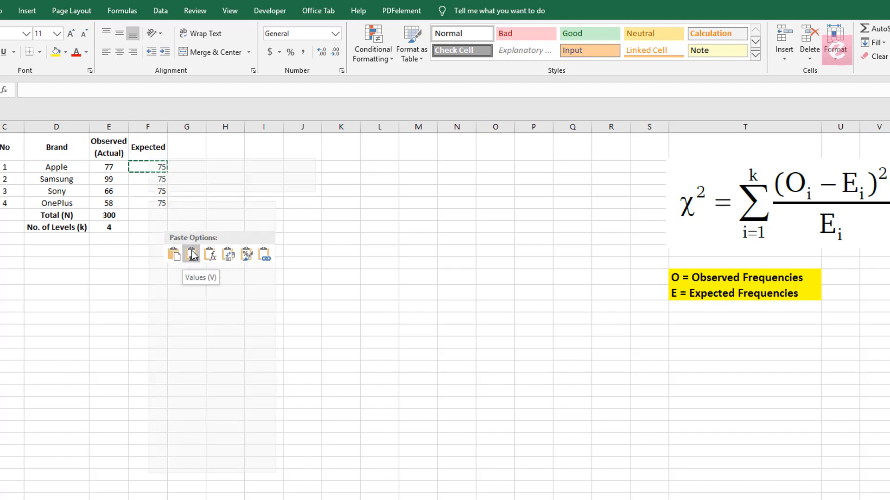
click(254, 276)
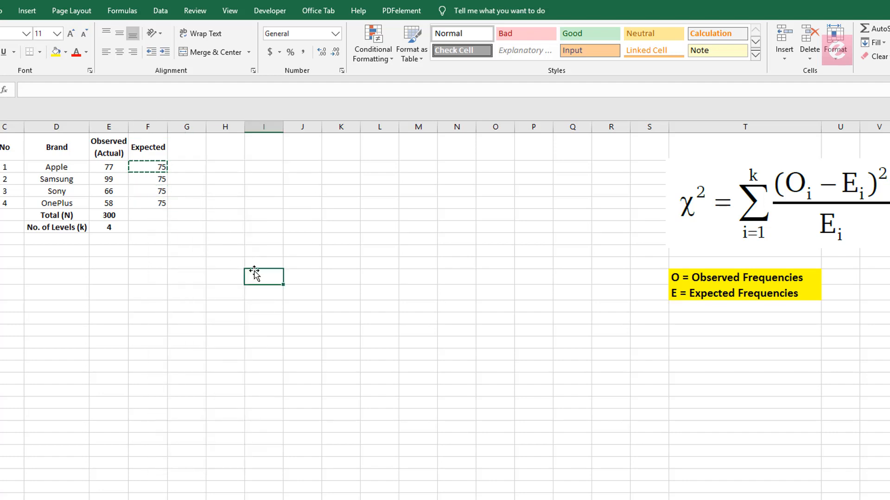
key(Escape)
drag(149, 166, 155, 201)
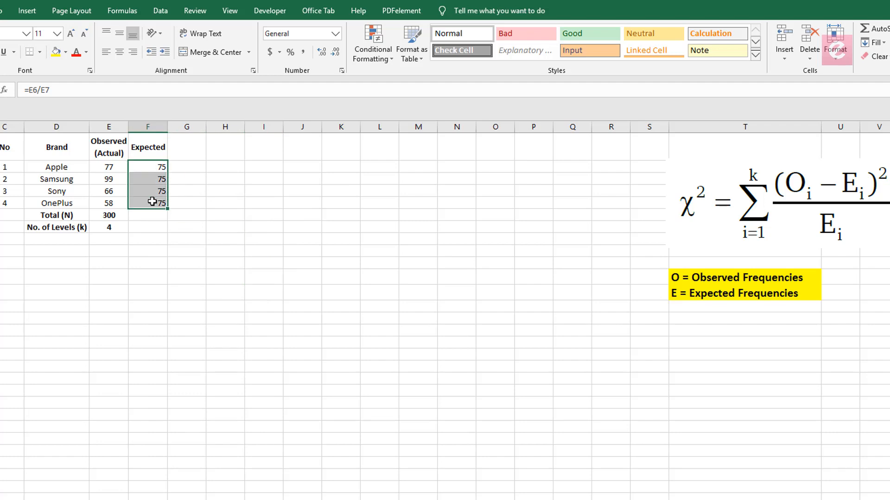
Total the expected frequencies F2:F5 in F6 with SUM, in bold and centered horizontally and vertically.
click(149, 218)
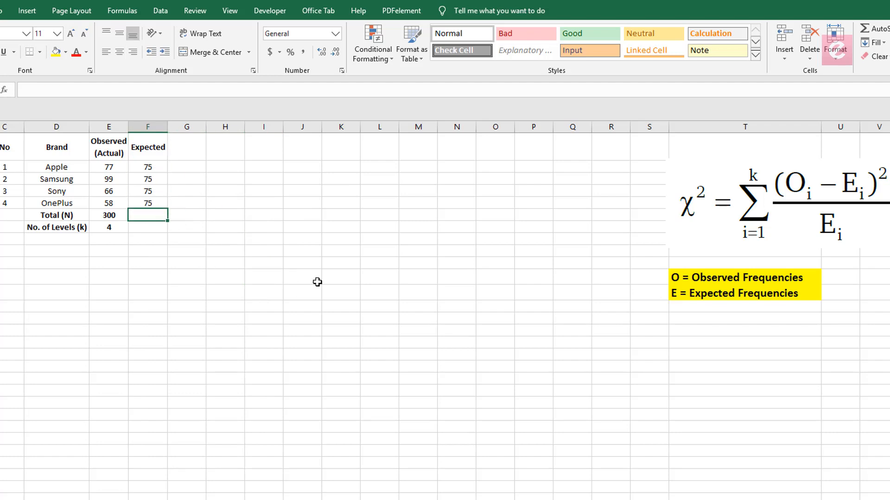
click(877, 31)
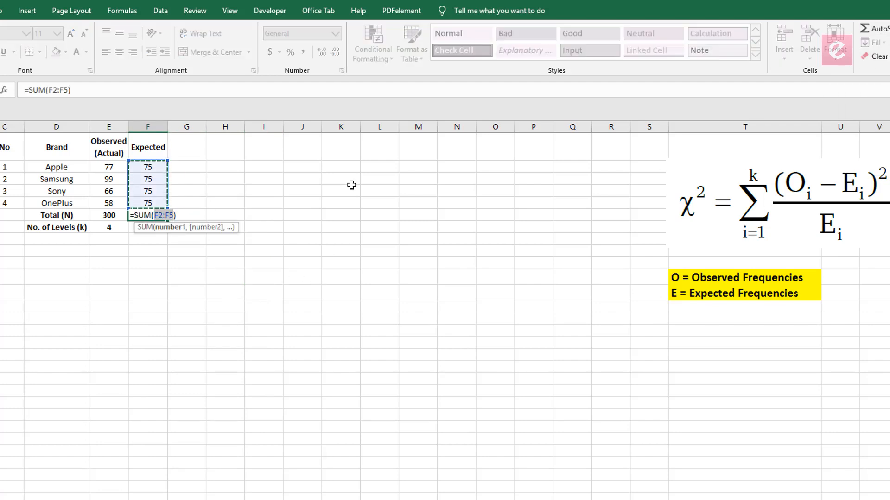
key(Return)
click(151, 215)
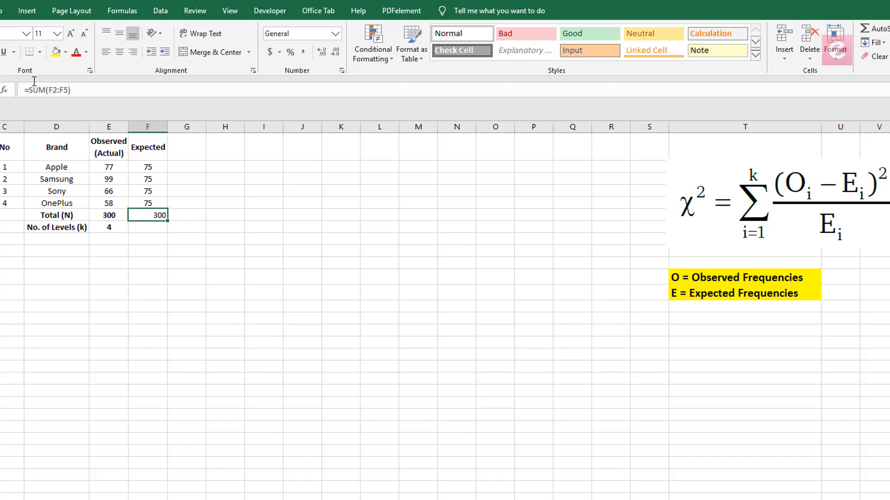
click(120, 52)
click(119, 34)
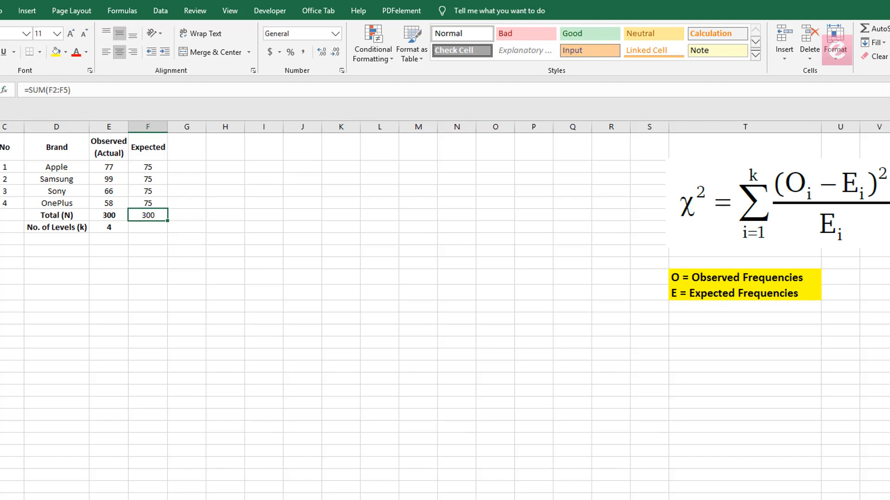
Match the Observed and Expected columns with the O and E entries in the key below the chi-square formula.
key(Down)
key(Down)
key(Down)
key(Down)
key(Down)
key(Down)
key(Down)
key(Down)
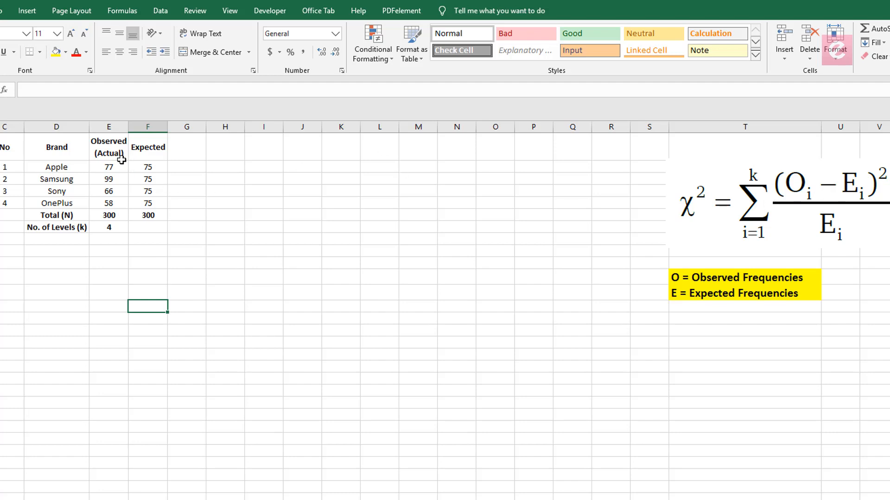
click(109, 149)
click(678, 277)
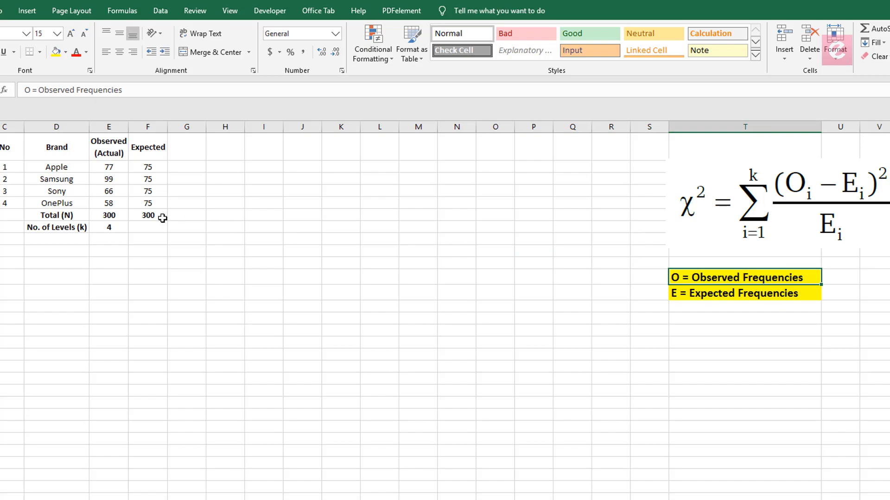
click(149, 148)
click(708, 297)
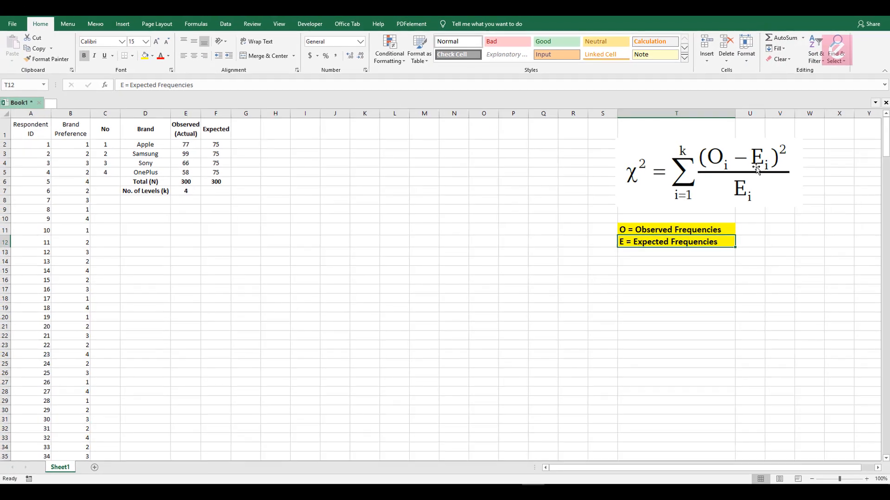
click(216, 144)
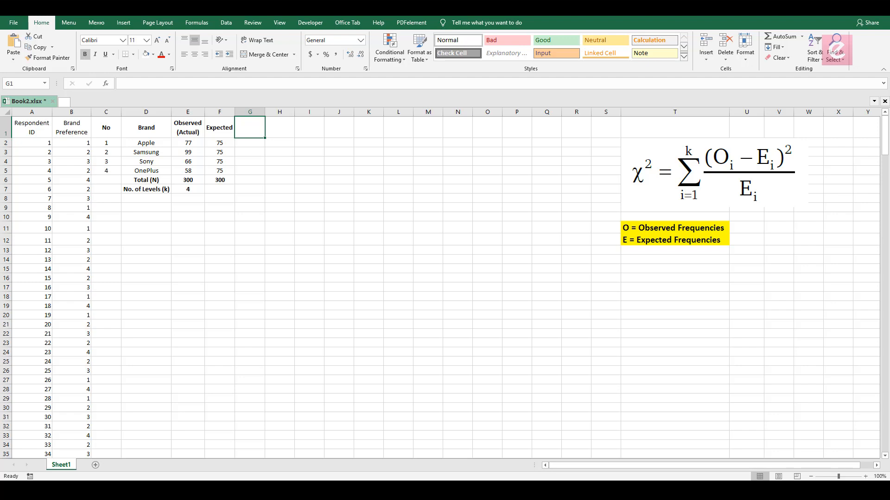
Enter the heading (O-E) in G1, bold and centered.
text((O)
text(-E)
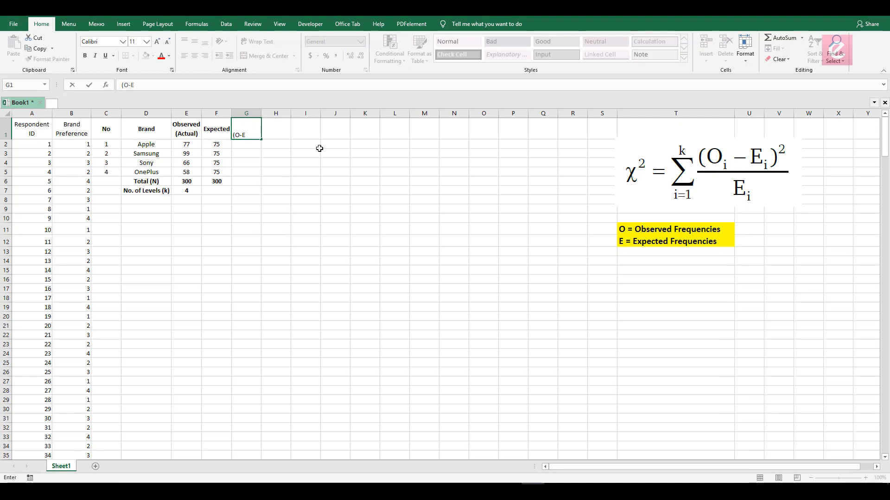
text())
key(Return)
Enter the formula =E2-F2 in G2 to subtract Apple's expected from its observed frequency.
text(=)
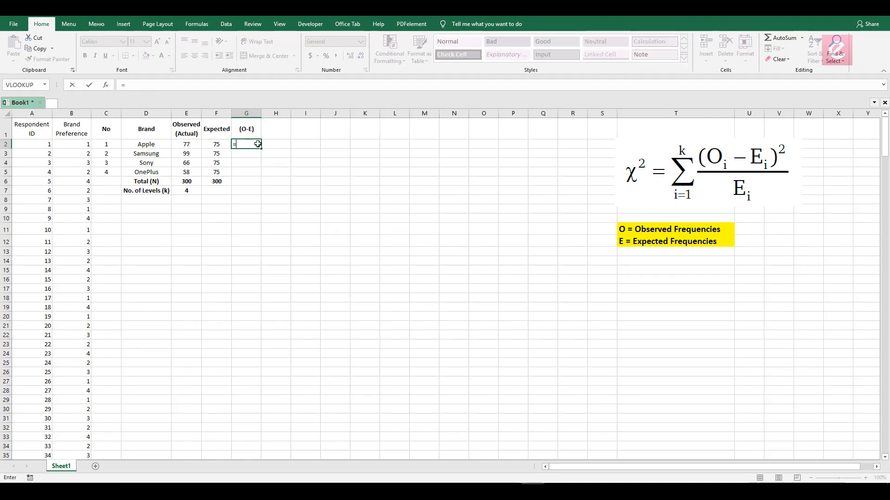
click(189, 143)
text(-)
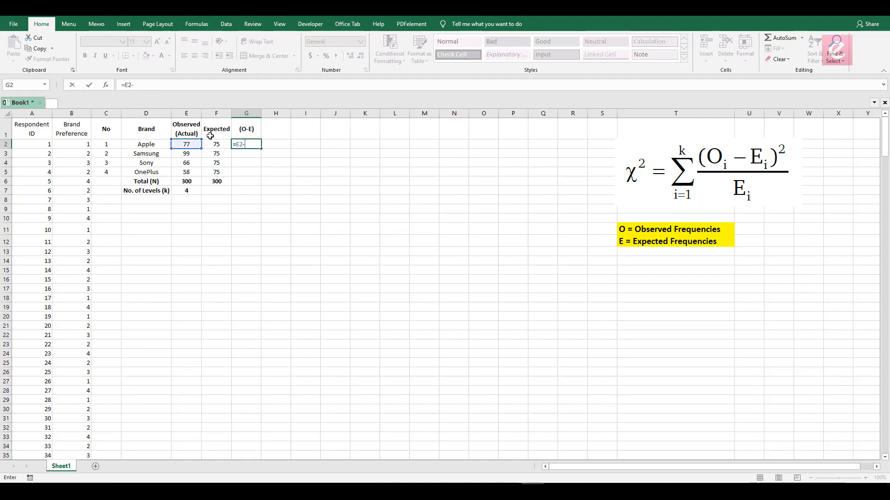
click(219, 145)
key(Return)
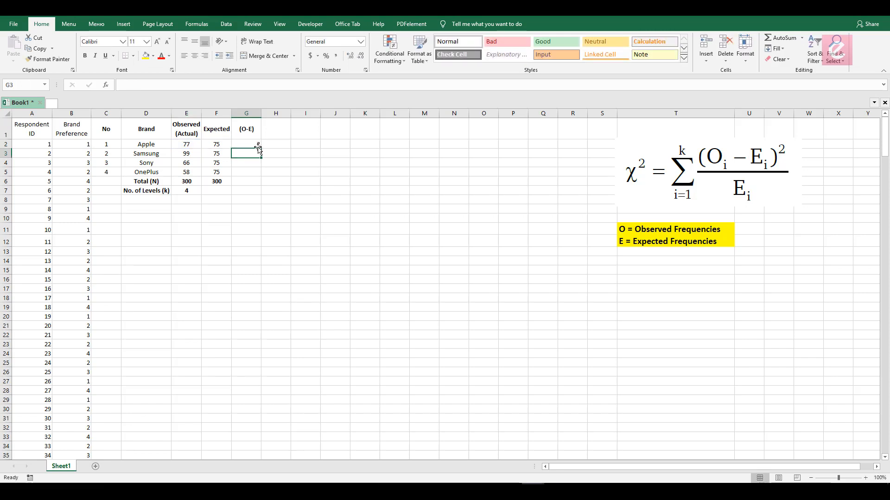
Fill the G2 formula down to G5 and center G2:G5 horizontally and vertically.
click(255, 141)
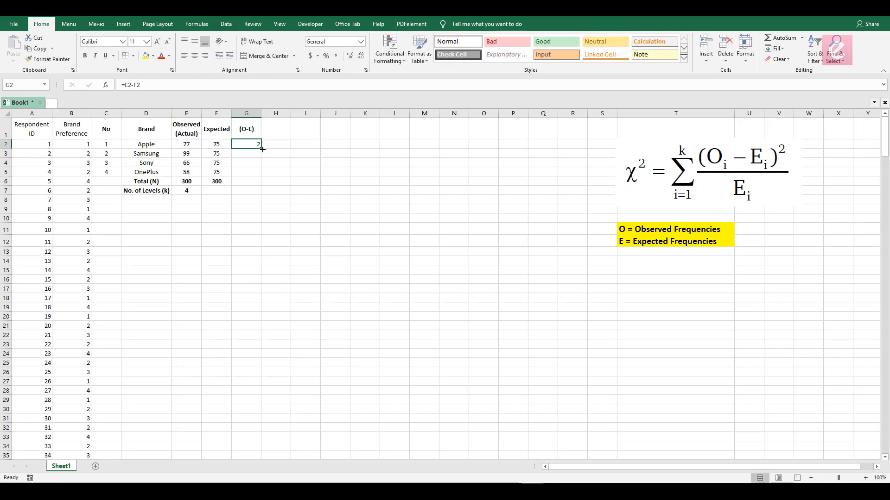
drag(262, 150, 262, 178)
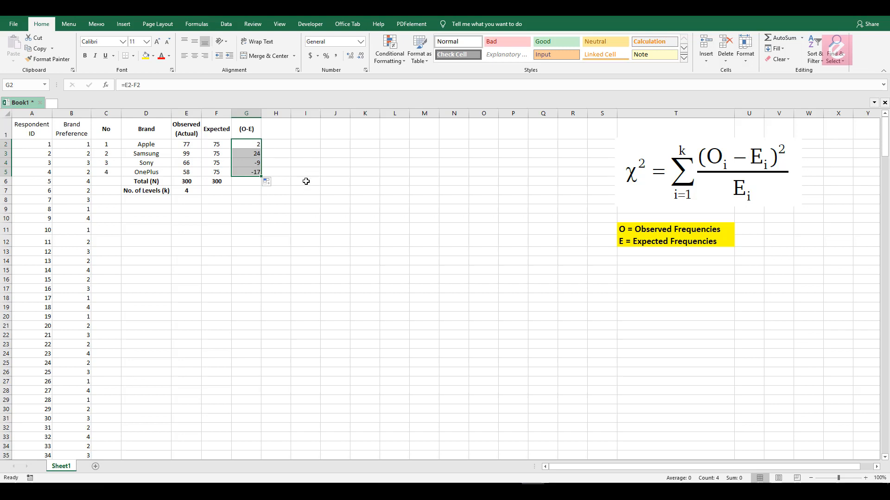
click(195, 55)
click(195, 42)
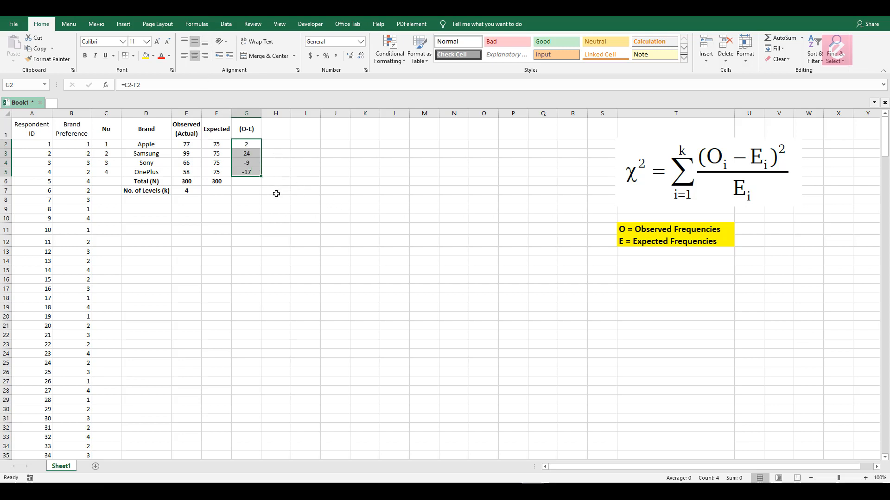
Enter the heading (O-E)2 in H1 for the squared differences.
click(317, 189)
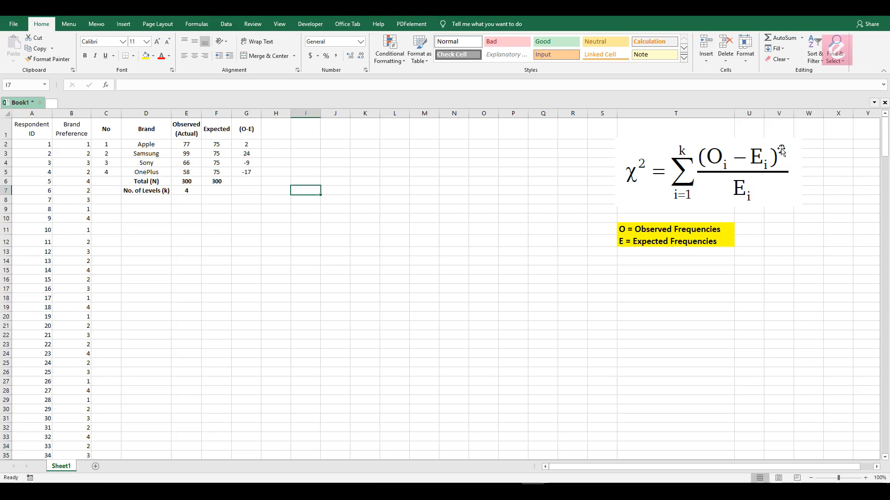
click(274, 130)
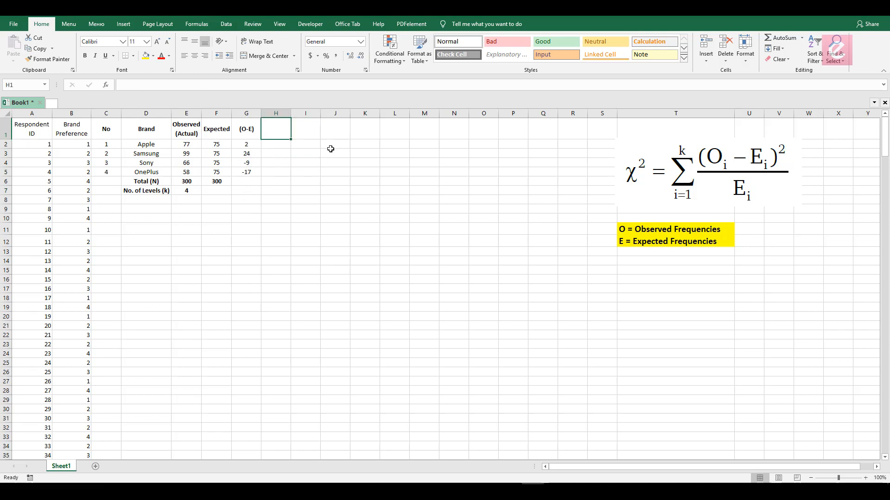
text((E)
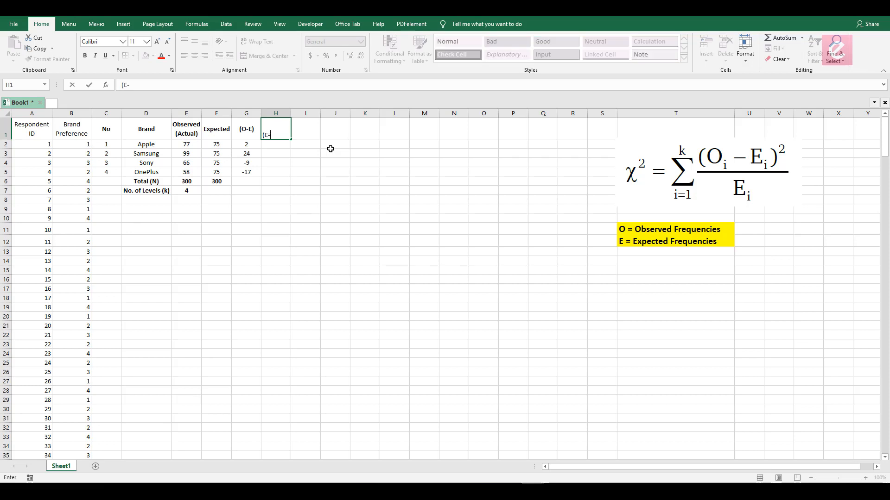
key(BackSpace)
text(O-E)2)
key(Return)
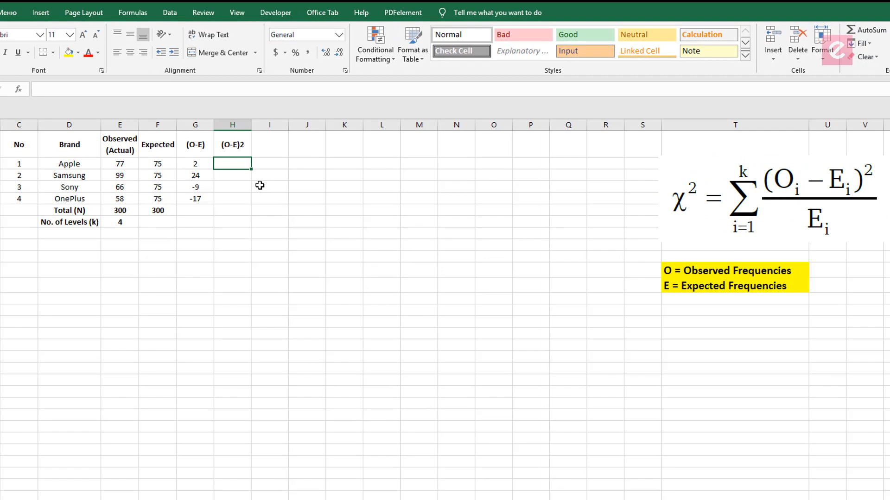
Enter the formula =G2^2 in H2 to square Apple's difference.
text(=)
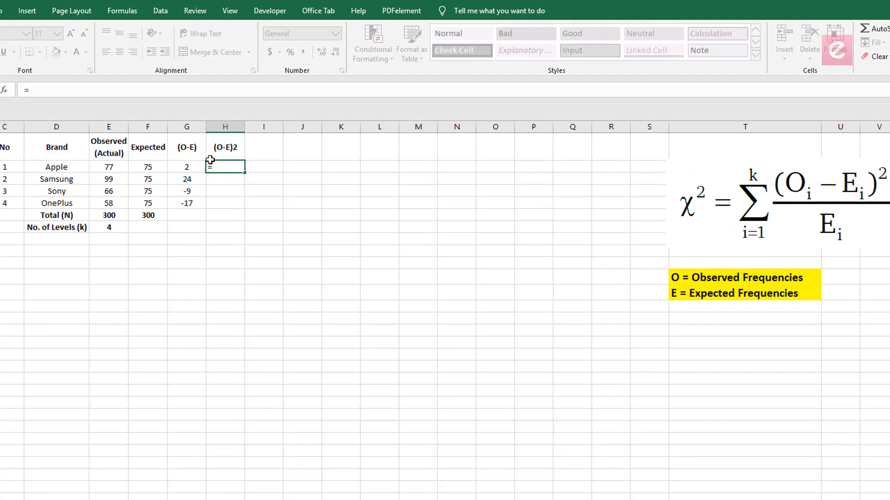
click(185, 169)
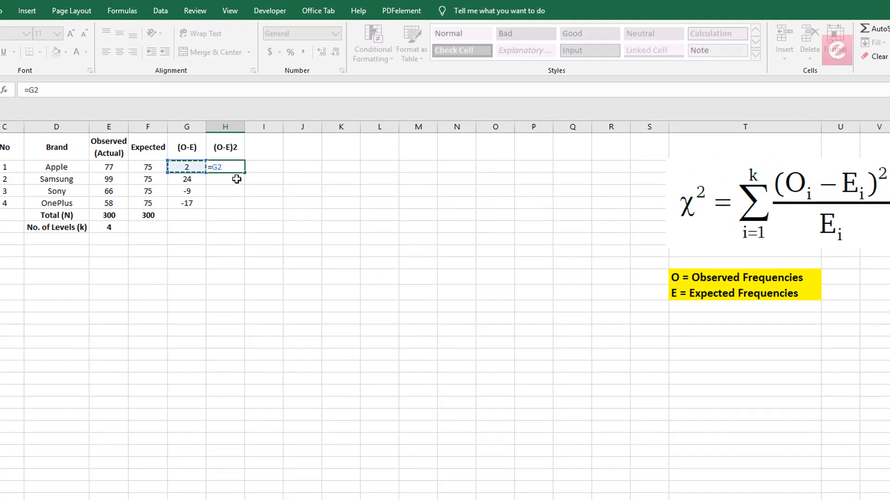
text(^2)
key(Return)
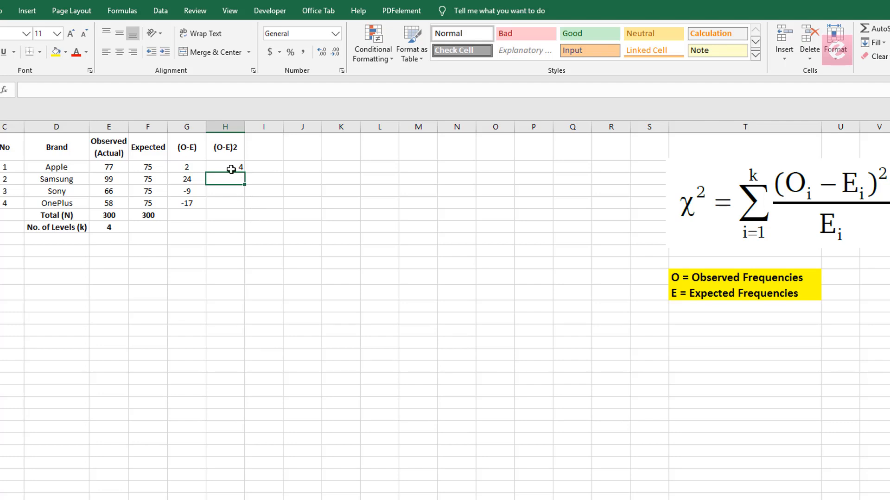
Fill the H2 formula down to H5 and center H2:H5 horizontally and vertically.
click(232, 169)
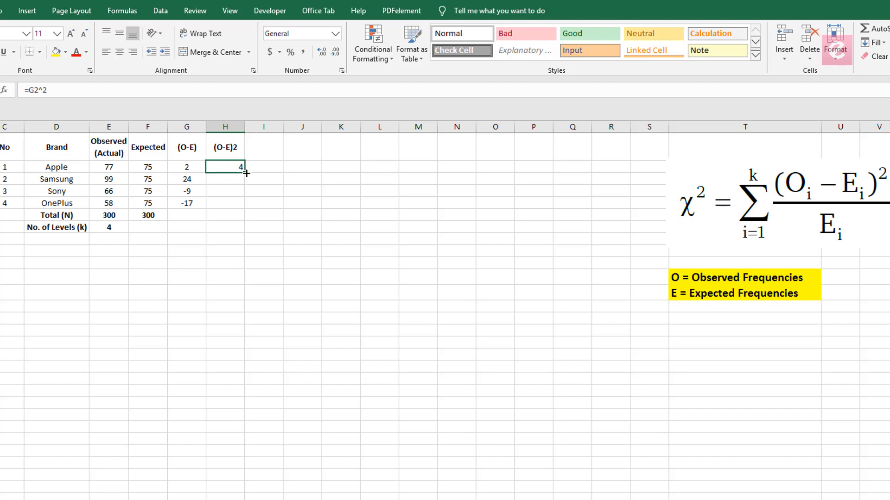
drag(246, 190, 243, 207)
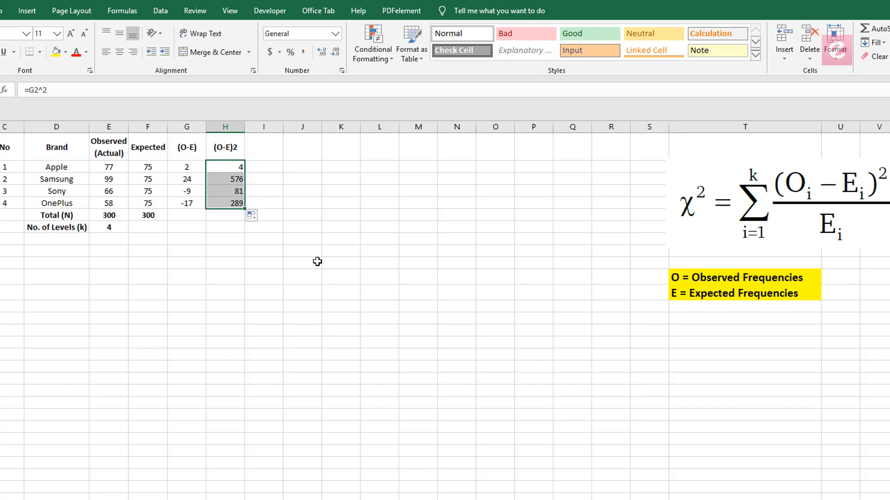
click(278, 252)
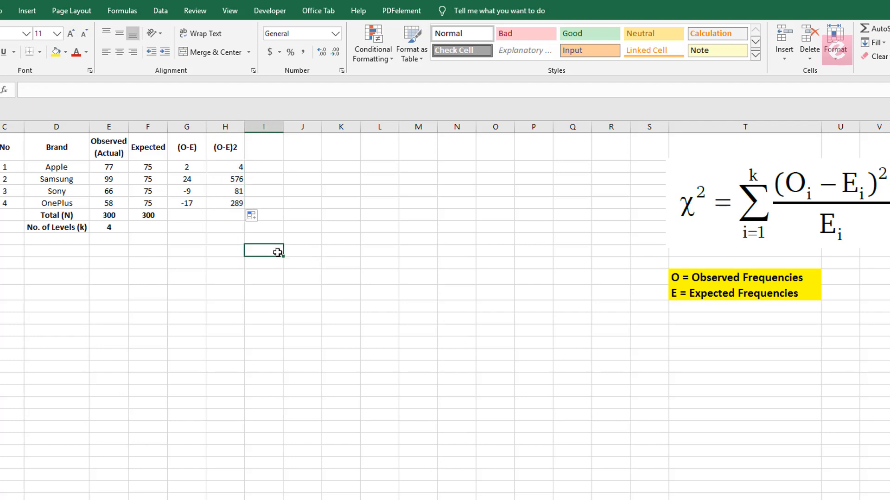
drag(233, 163, 231, 202)
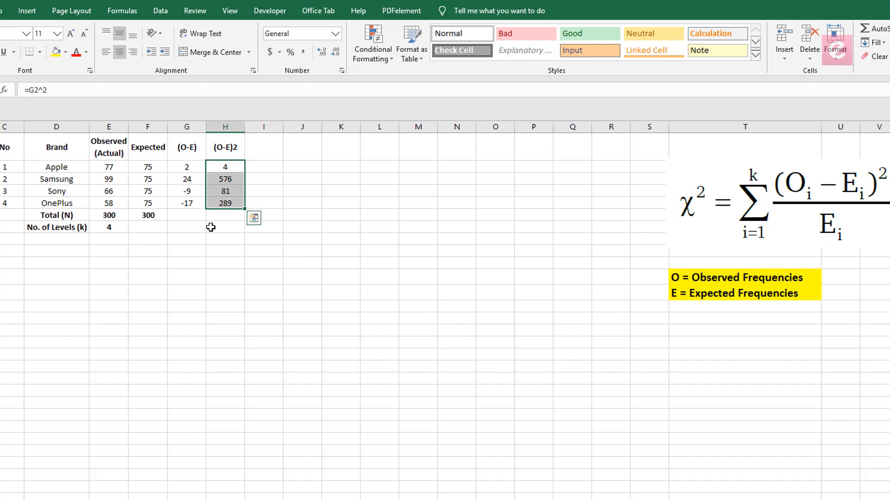
Enter the heading (O-E)2/E in I1 for the squared differences divided by expected.
click(277, 155)
text((O-E)
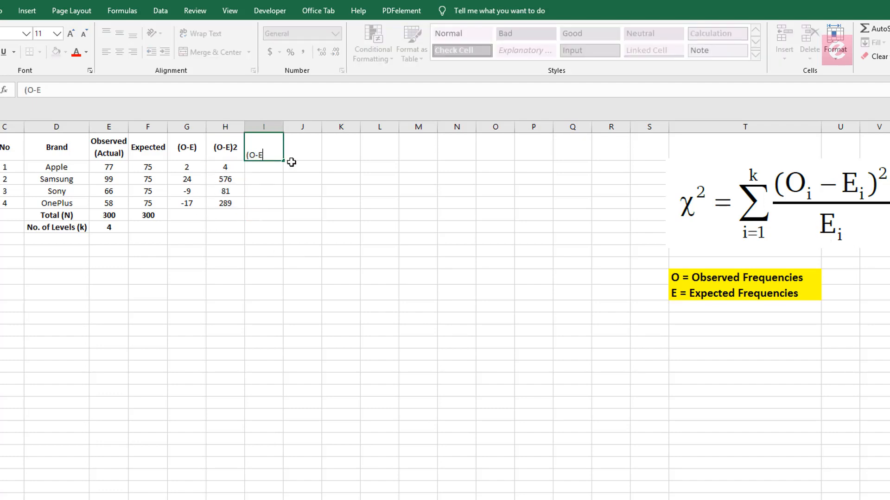
text()2/E)
key(Return)
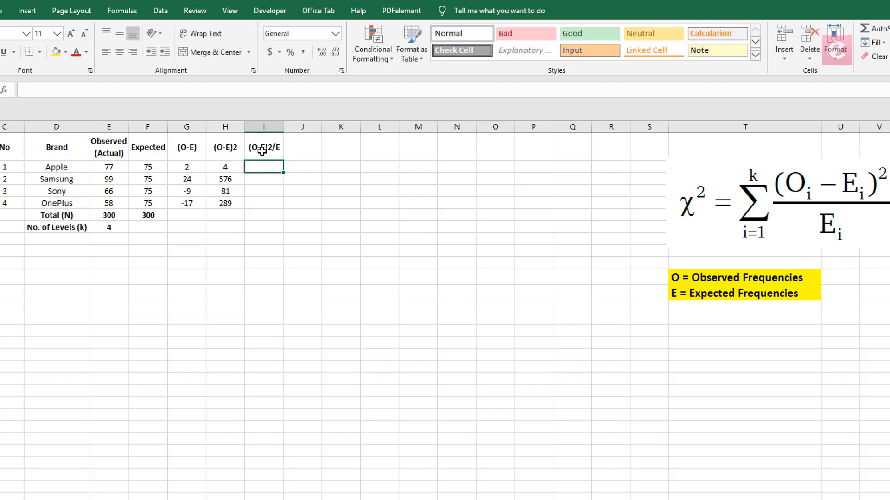
Append (E) to the Expected heading in F1 so it reads Expected (E).
click(233, 152)
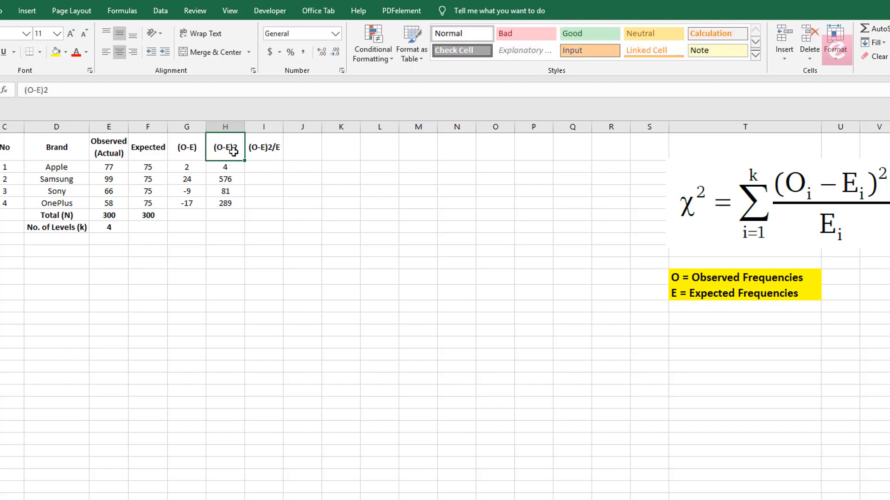
click(159, 152)
key(Right)
key(Right)
key(Right)
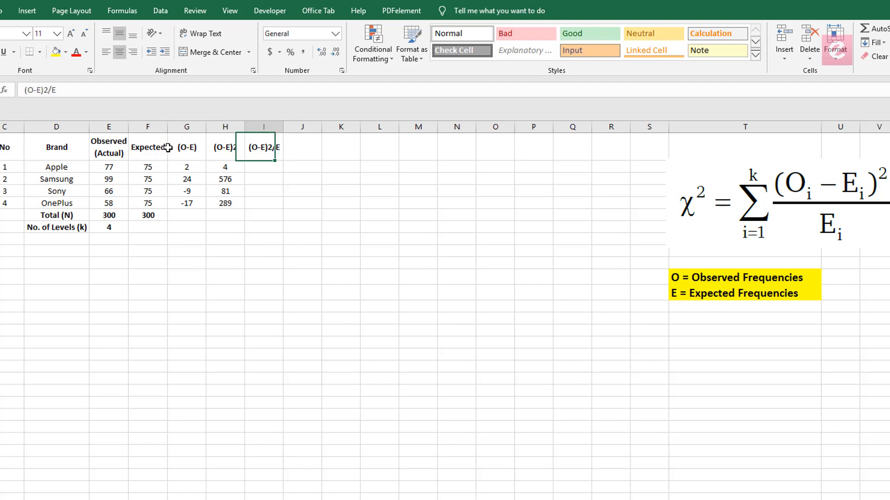
key(Left)
key(Left)
key(Left)
key(F2)
text(()
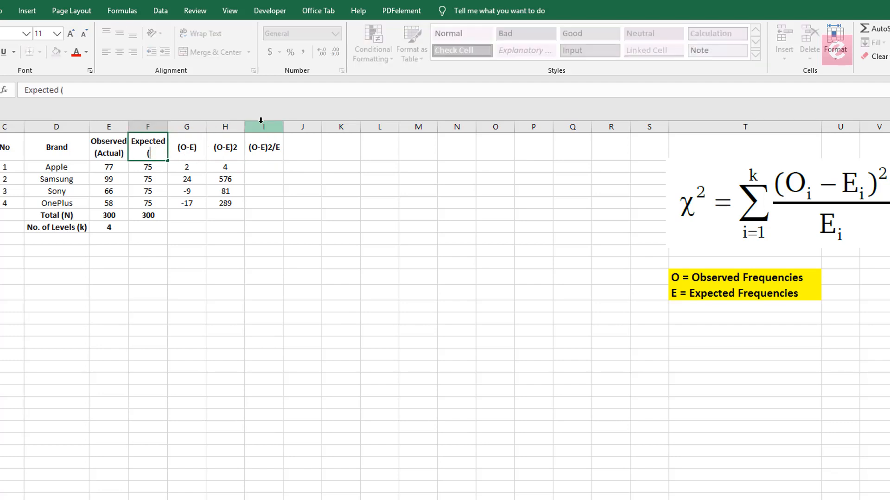
text(E))
key(Return)
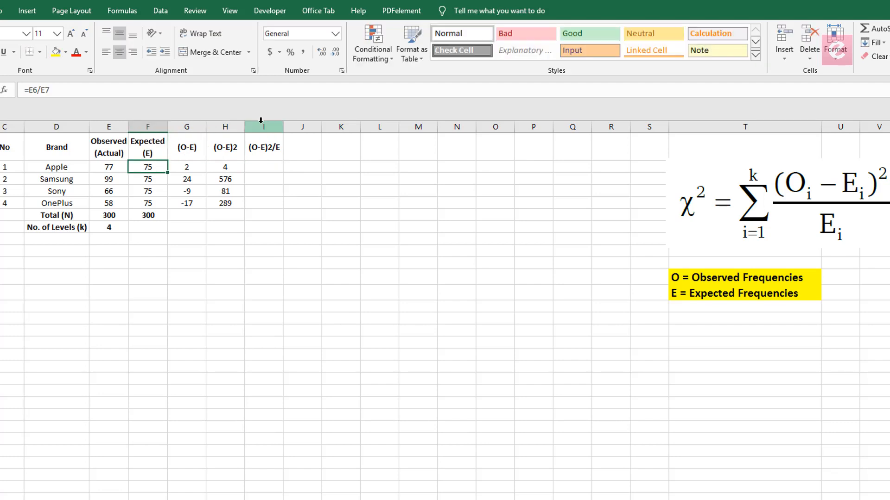
Append O to the Observed (Actual) heading in E1 and widen column E to fit it on two lines.
click(120, 150)
key(F2)
text(O)
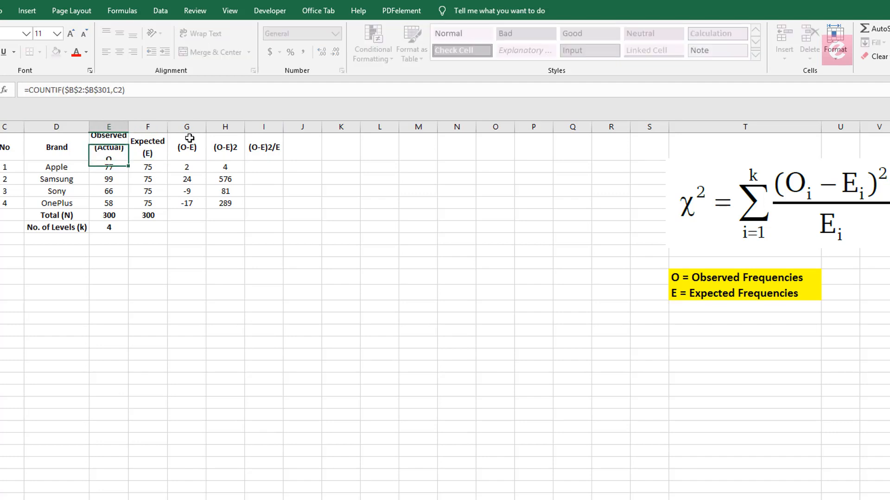
key(Return)
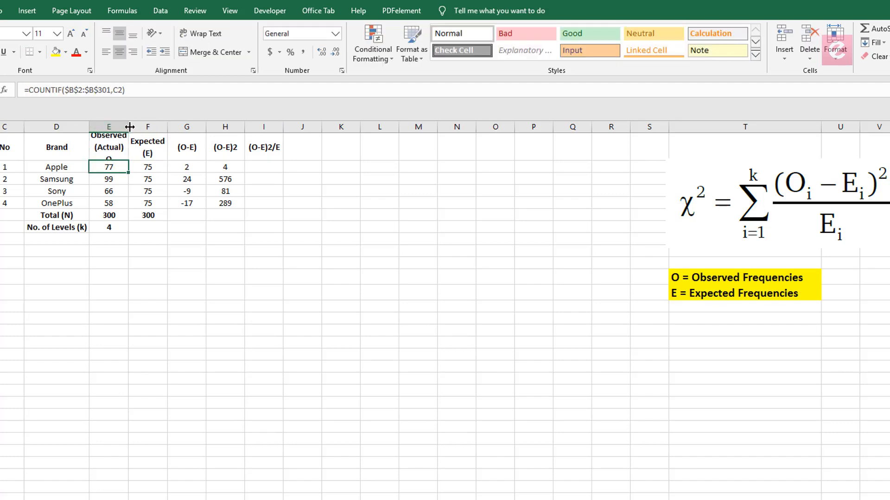
drag(128, 126, 138, 127)
key(Up)
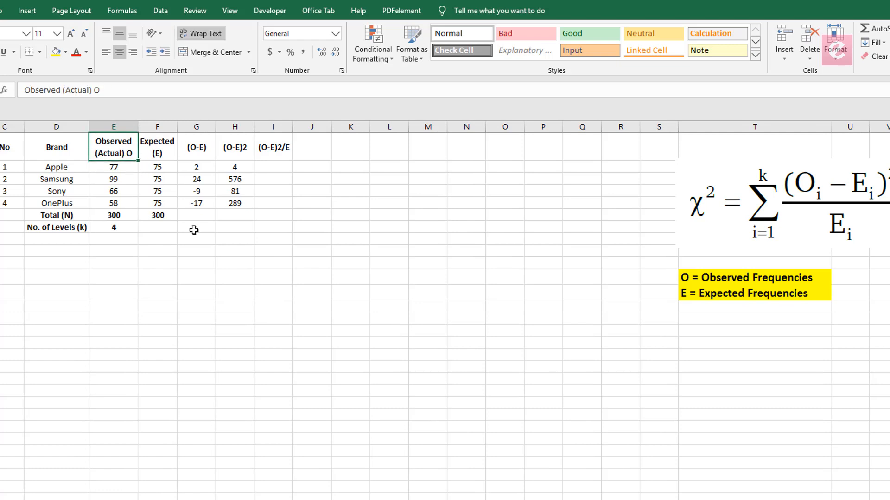
Enter the formula =H2/F2 in I2 to divide Apple's squared difference by its expected frequency.
click(164, 163)
click(281, 170)
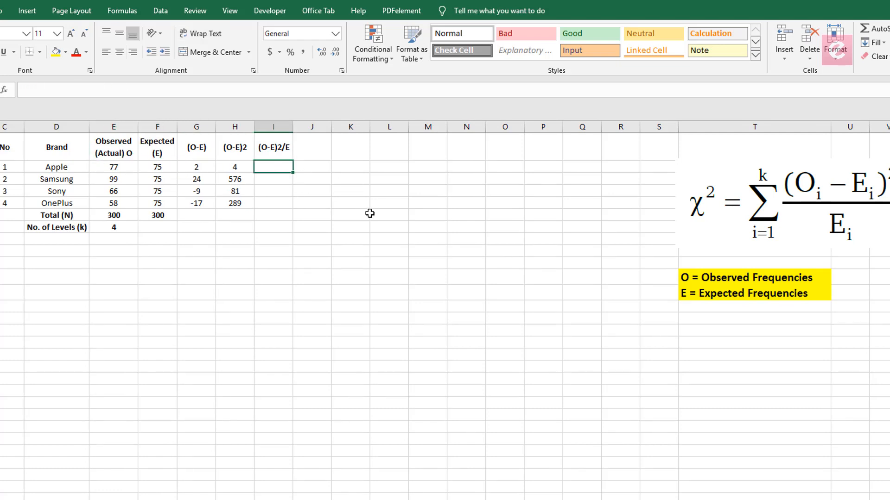
text(=)
click(233, 168)
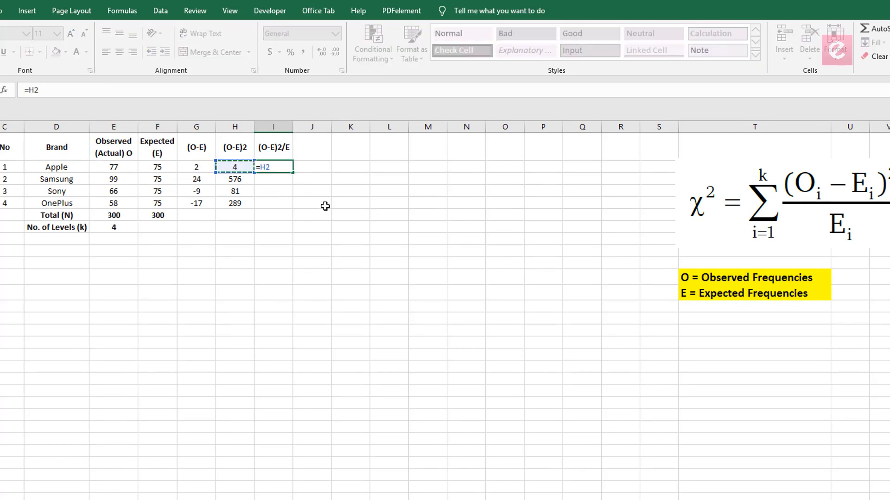
text(/)
click(168, 171)
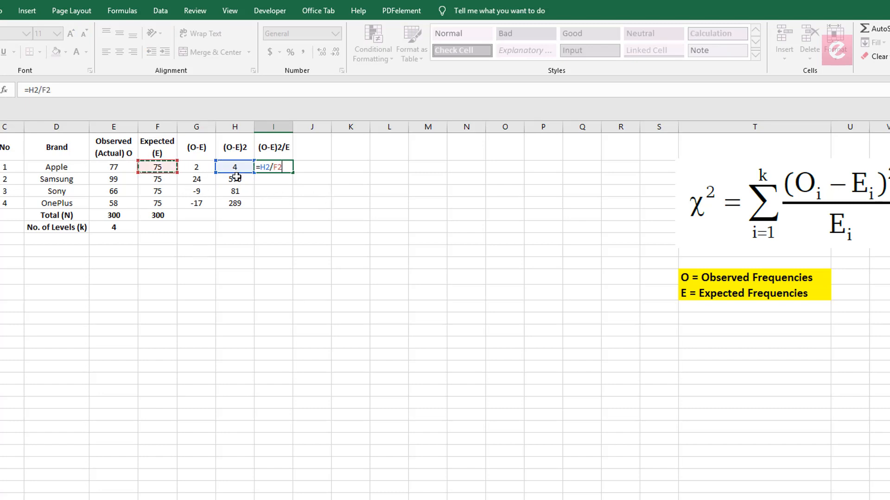
key(Return)
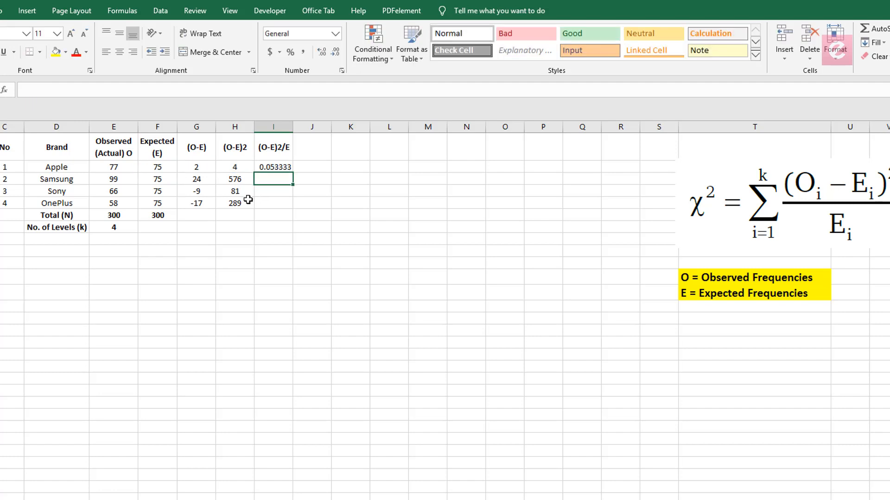
Fill the I2 formula down to I5 and show I2:I5 with two decimal places.
click(290, 167)
drag(292, 173, 292, 209)
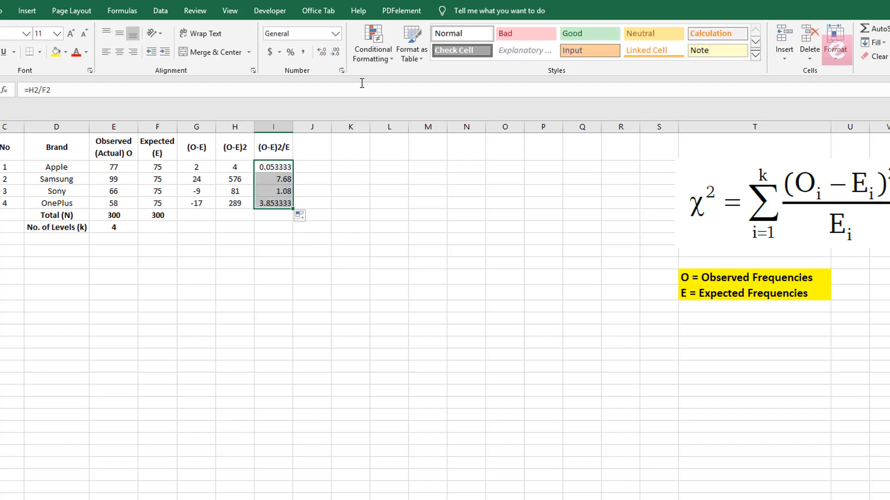
click(335, 52)
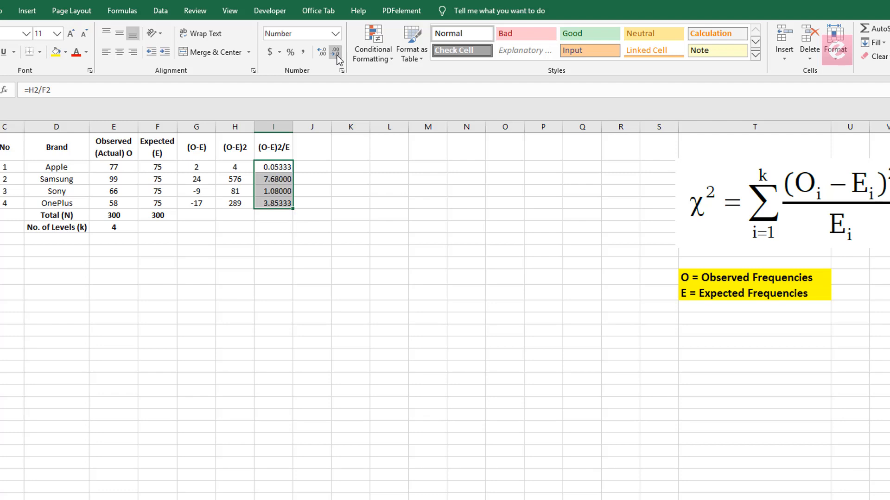
click(337, 56)
click(338, 56)
click(338, 56)
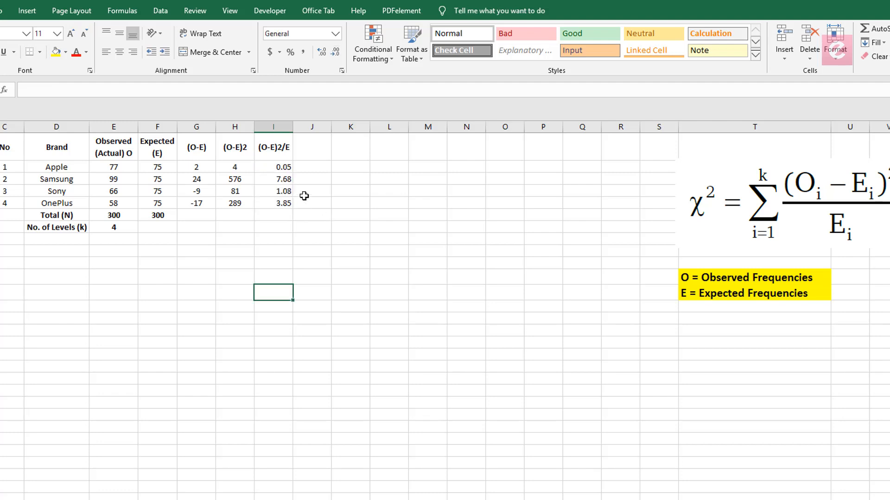
Sum the (O-E)2/E values I2:I5 in I6 with AutoSum.
click(281, 182)
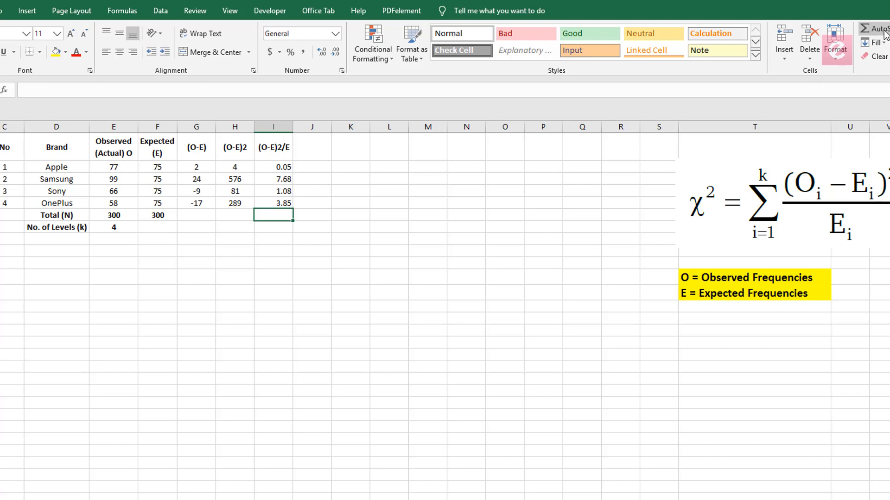
click(873, 28)
key(Return)
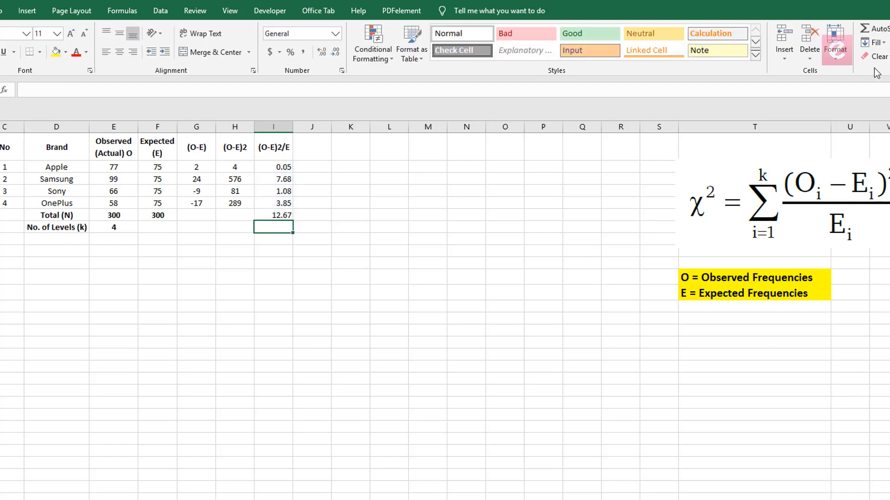
Label H6 as "χ² Value" and make H6:I6 bold with a yellow fill.
click(235, 216)
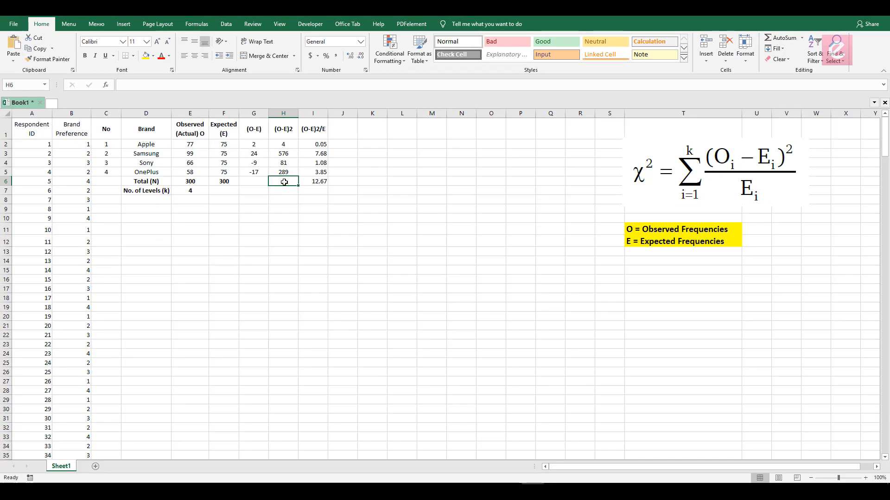
text(χ² Value)
key(Return)
drag(284, 182, 317, 182)
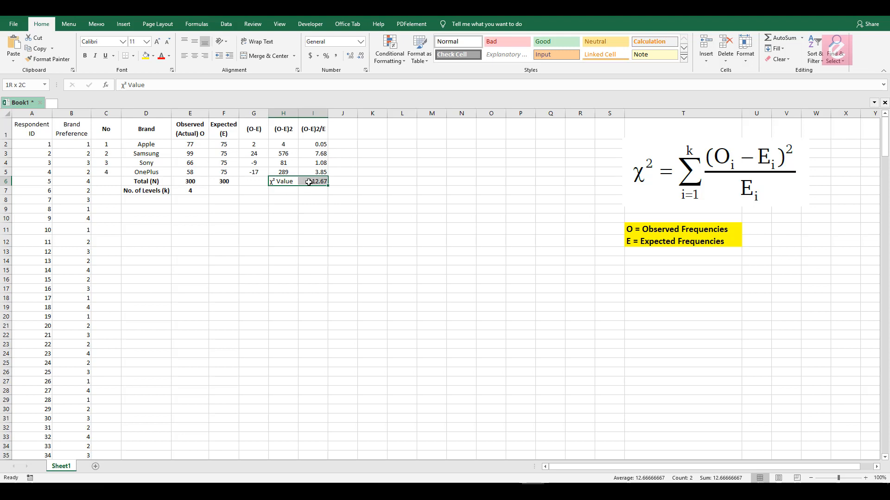
click(84, 56)
click(146, 56)
click(262, 243)
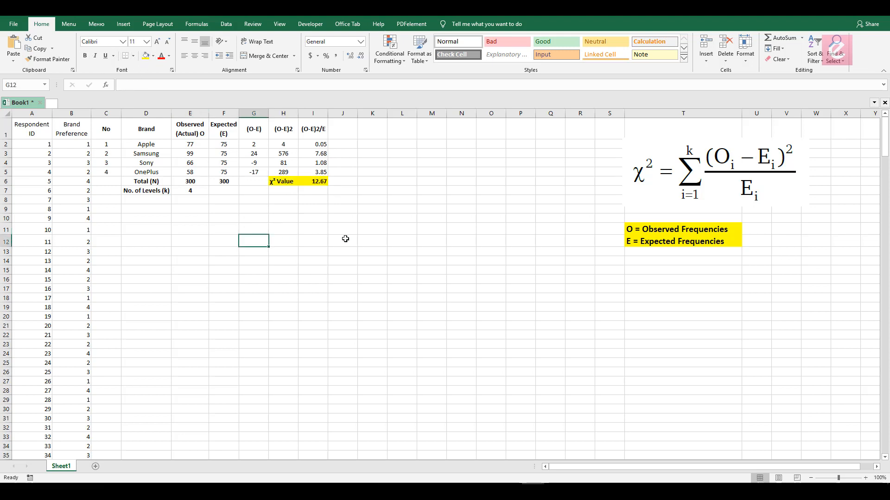
click(312, 184)
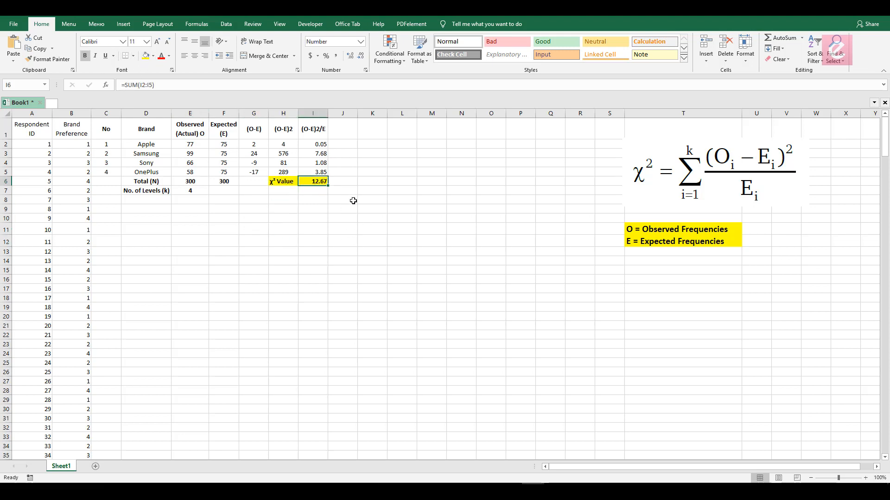
click(339, 128)
click(355, 145)
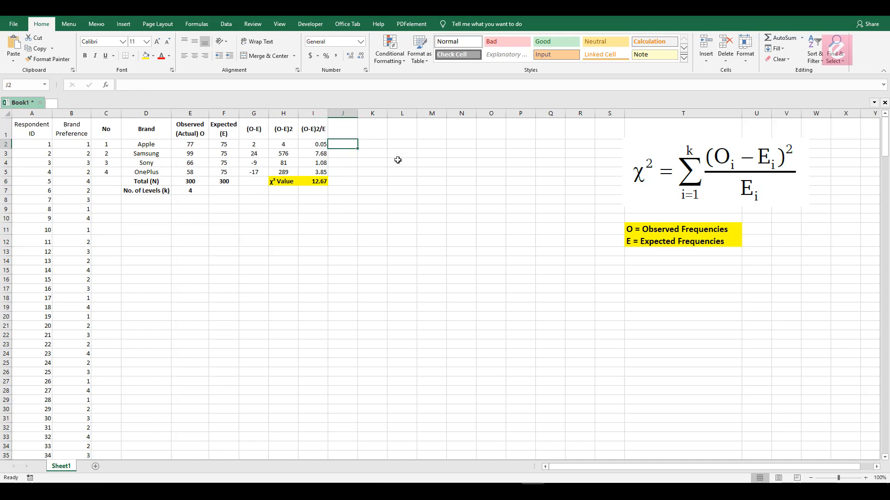
text(=)
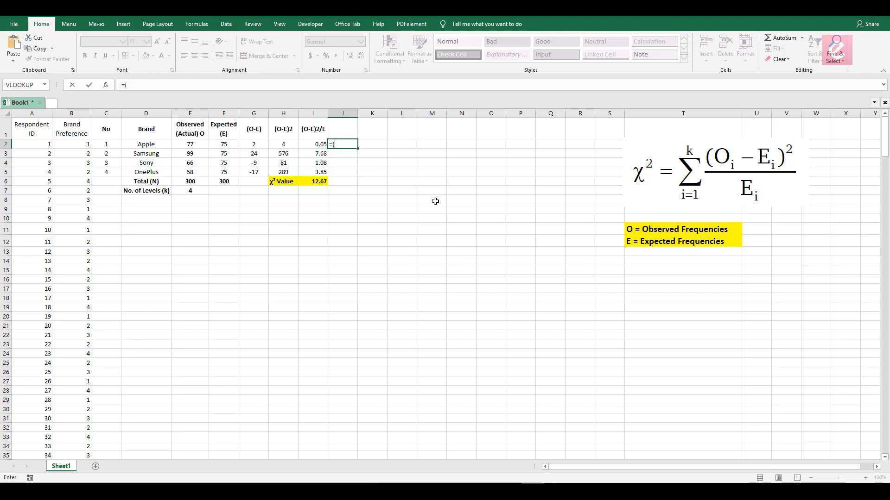
key(Escape)
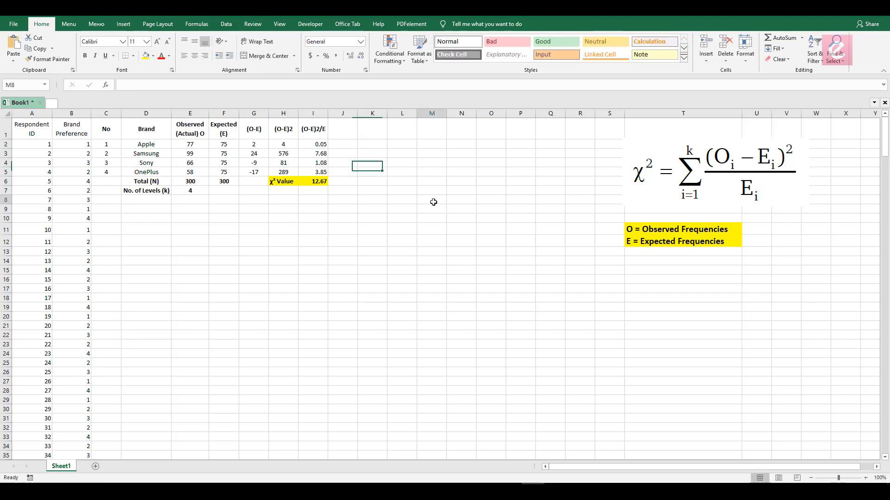
click(436, 201)
click(341, 145)
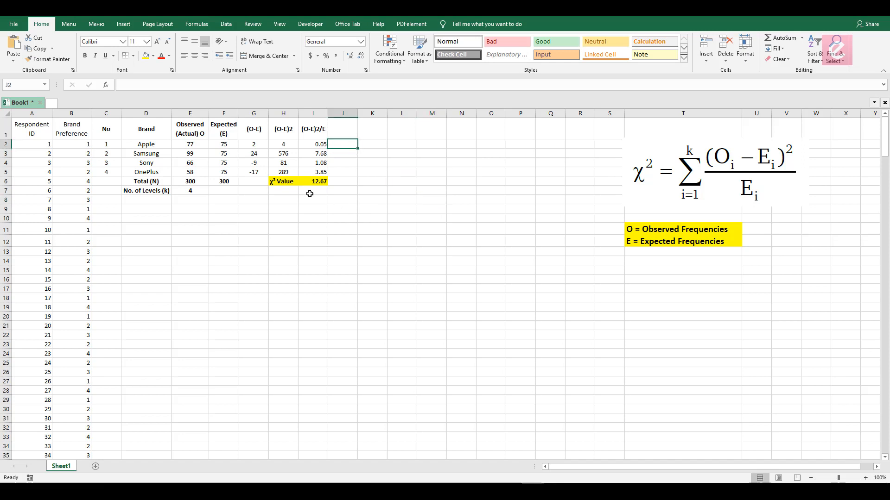
drag(288, 181, 312, 181)
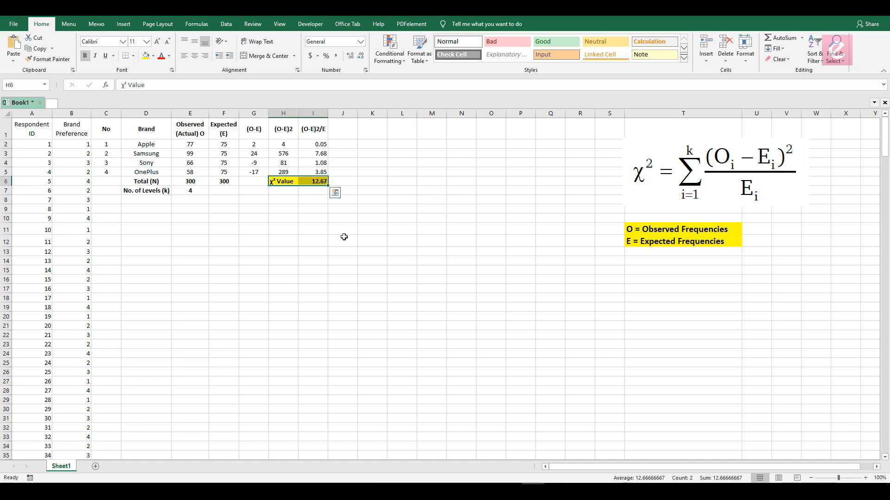
Enter the single-cell formula =(E2-F2)^2/F2 in J2 for Apple's chi-square term.
click(343, 144)
text(=()
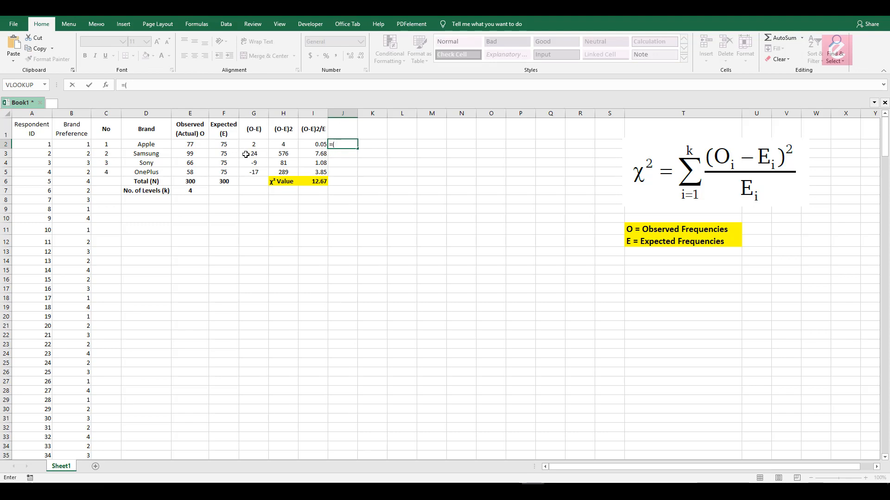
click(202, 146)
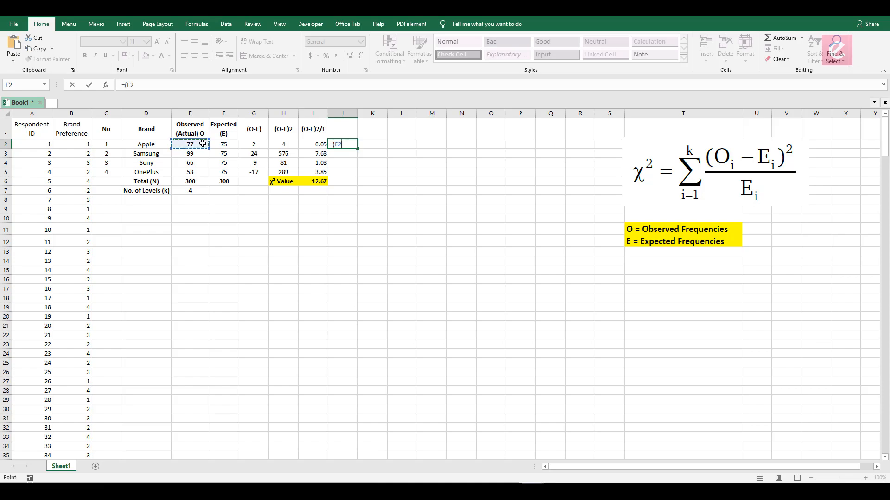
text(-)
click(229, 144)
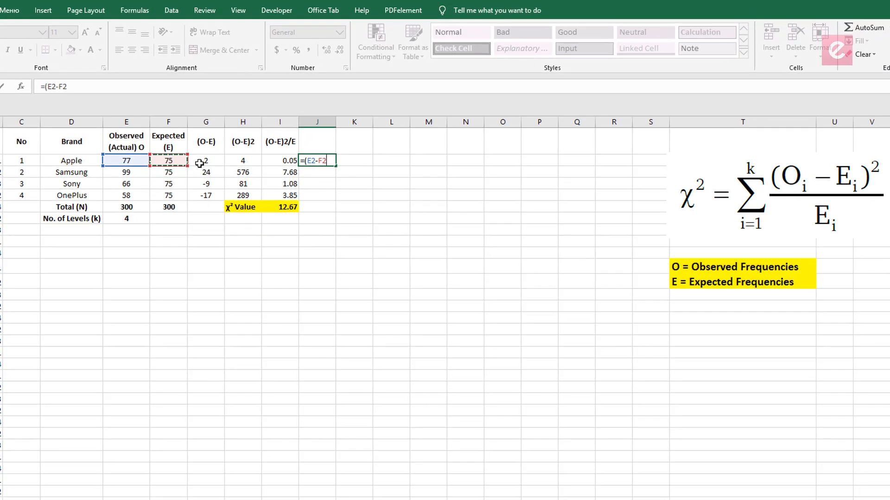
text()^2/)
click(179, 164)
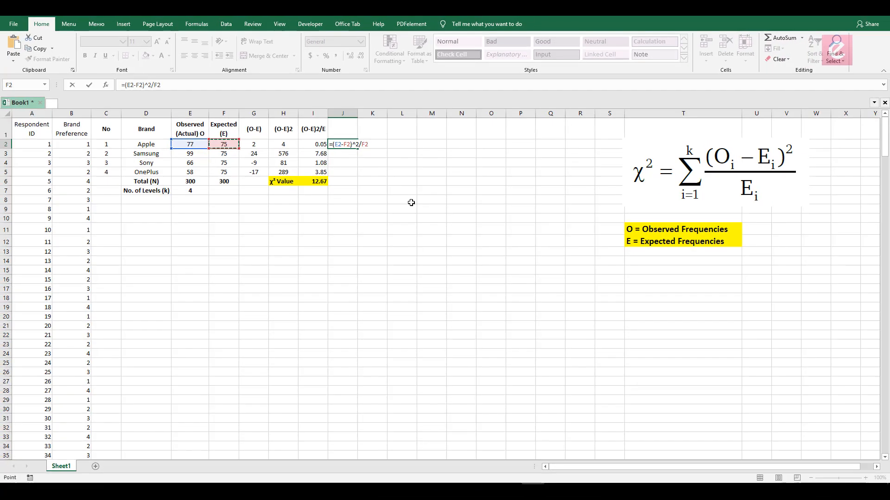
key(Return)
Fill the J2 formula down to J5 and show J2:J5 with two decimal places.
click(349, 147)
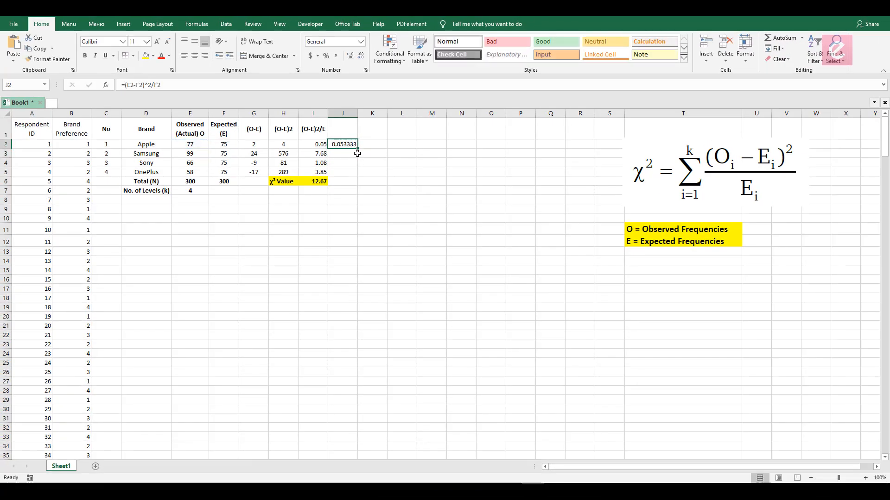
drag(358, 151, 356, 175)
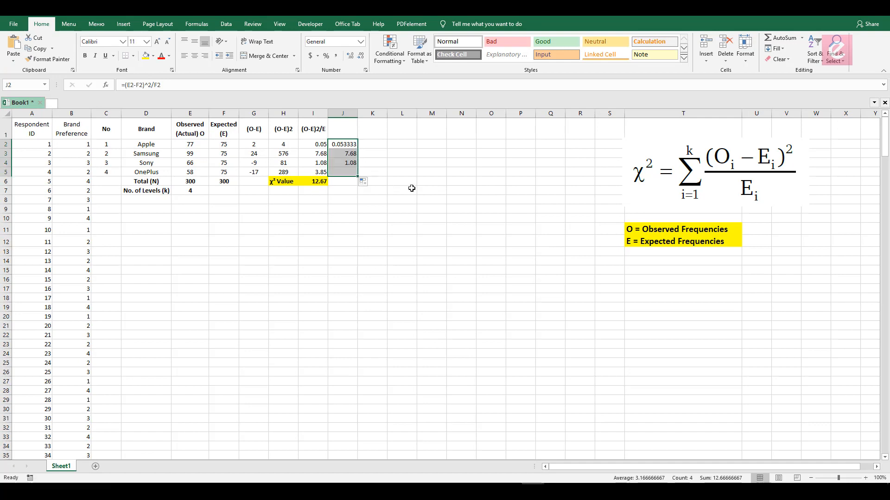
click(362, 58)
click(361, 58)
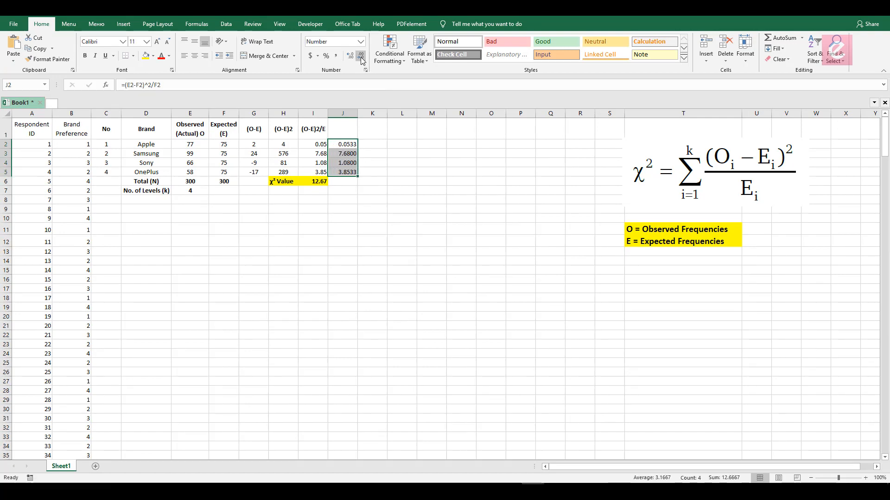
click(362, 58)
click(361, 58)
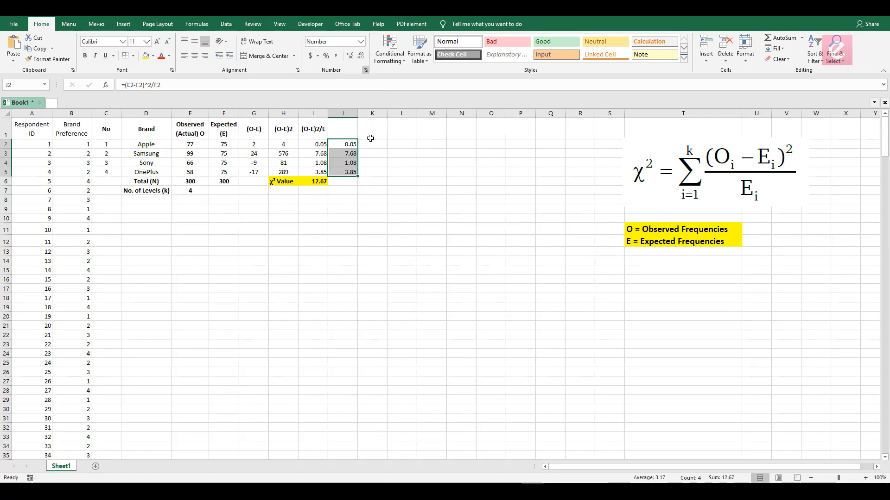
click(362, 220)
Check the formula in J2 against the (O-E) columns, and clear the duplicate results from J2:J5.
double_click(347, 145)
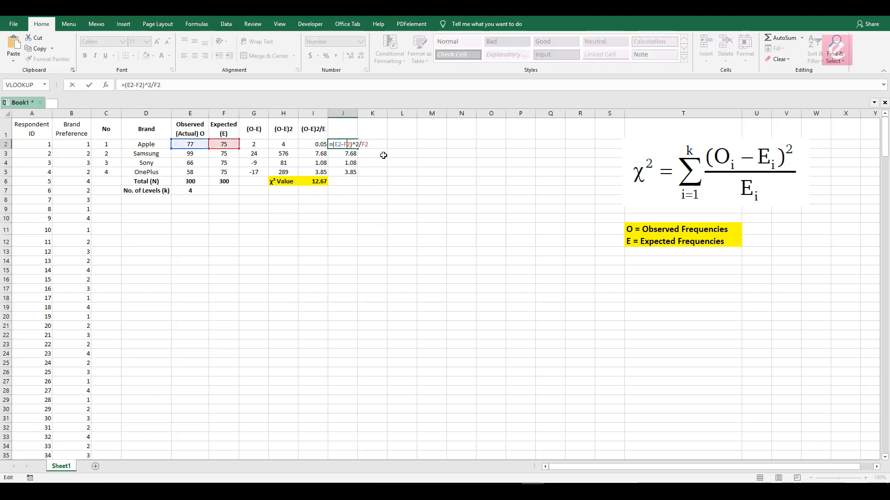
click(355, 176)
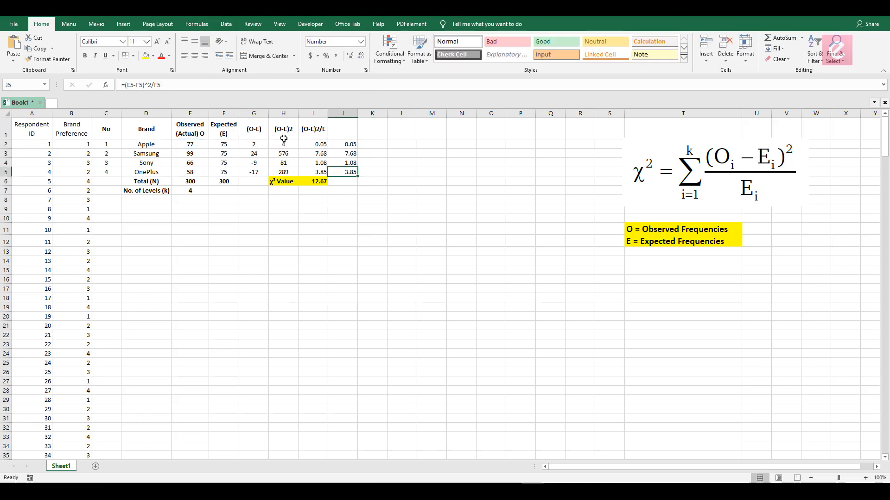
drag(255, 128, 320, 173)
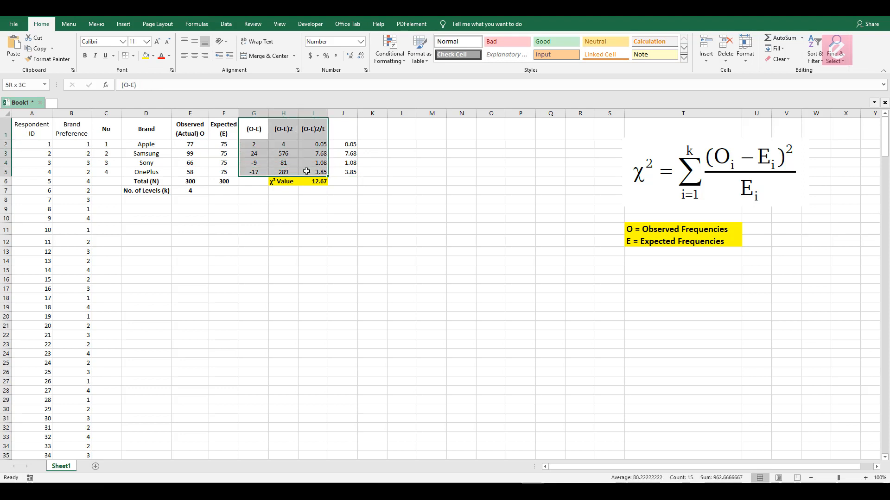
drag(343, 144, 345, 173)
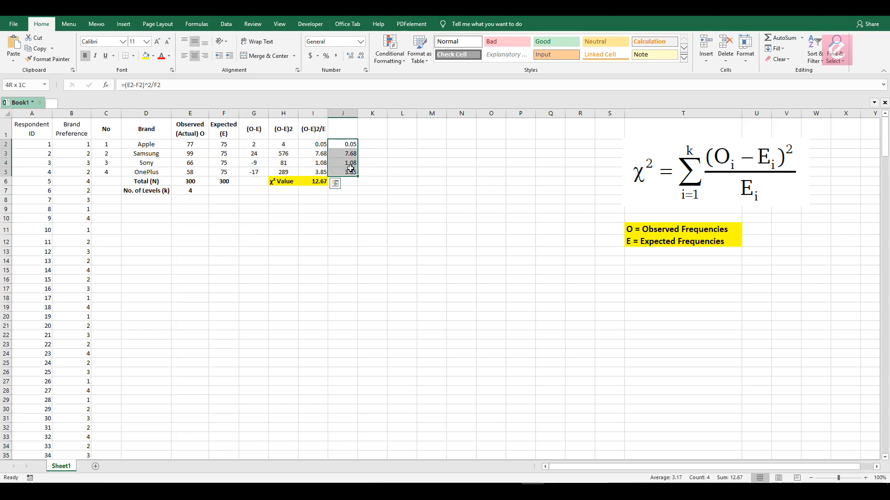
key(Delete)
Enter in D9, bold on yellow, "Ho : There is no difference in the proportion of consumers preferring different brands of smartphones.".
drag(283, 181, 324, 182)
click(153, 211)
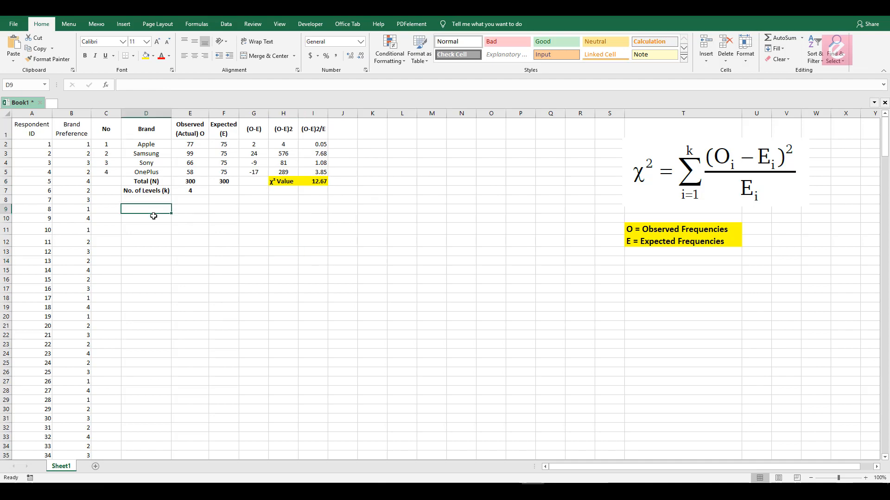
text(Ho : There is no difference in the proportion of consumers preferring different brands of smartphones.)
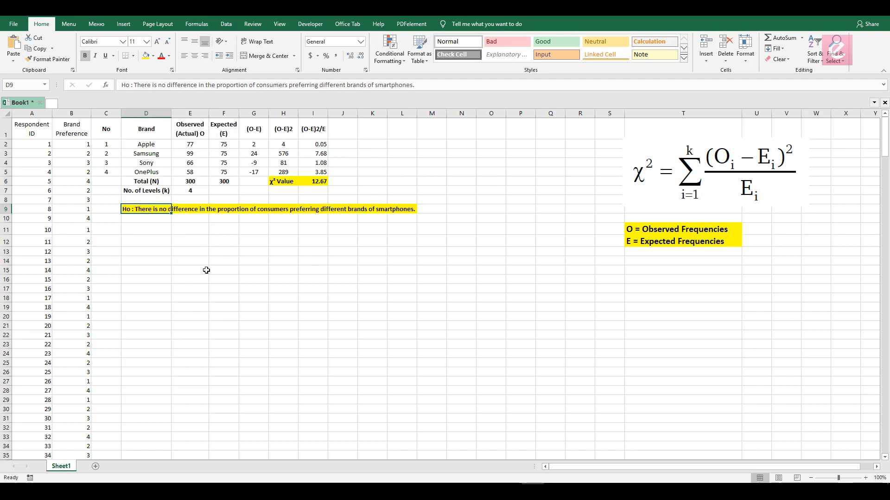
Enter in D10, bold on yellow, "Ha : There is significant difference in the proportion of consumers preferring different brands of smartphones.".
click(147, 219)
text(Ha : There is significant difference in the proportion of consumers preferring different brands of smartphones.)
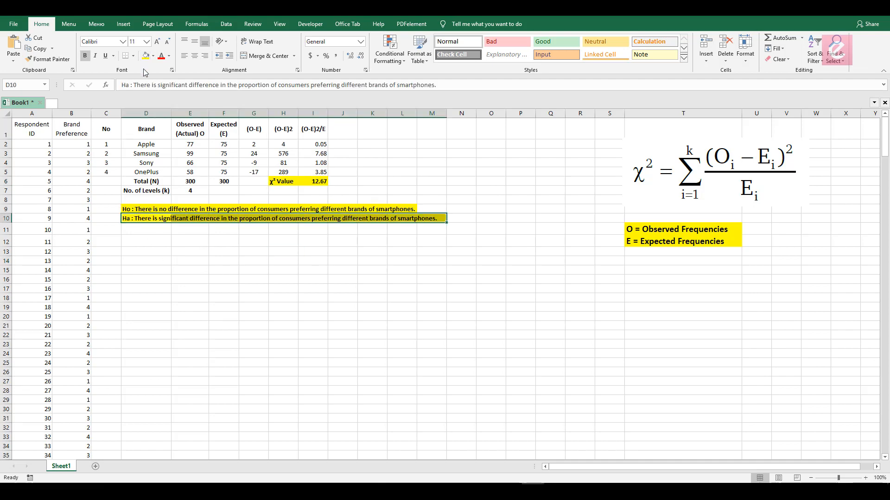
click(151, 198)
click(227, 290)
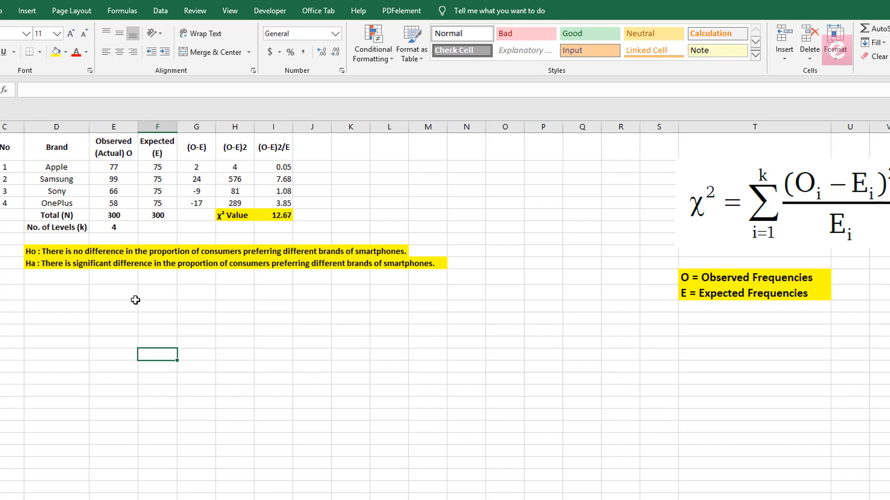
Enter the headings "Critical Value Method" in D12 and "P-Value Method" in D13 below the hypotheses.
key(Up)
key(Left)
key(Left)
text(Critical Value Method)
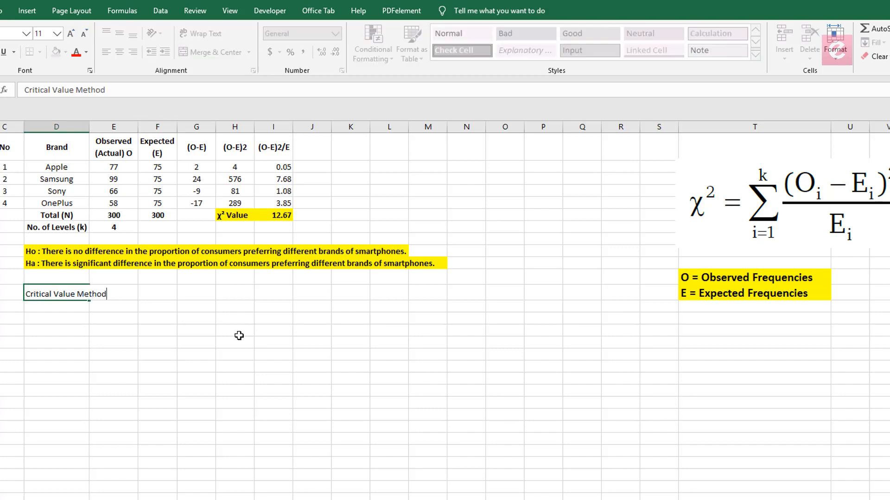
key(Return)
text(P-Value Method)
key(Return)
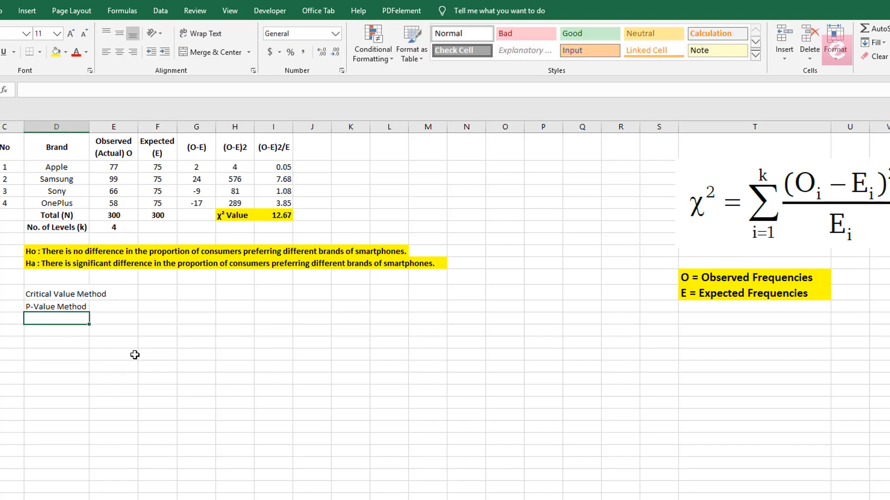
Format the Critical Value Method and P-Value Method headings as bold with font size 15.
drag(38, 296, 37, 307)
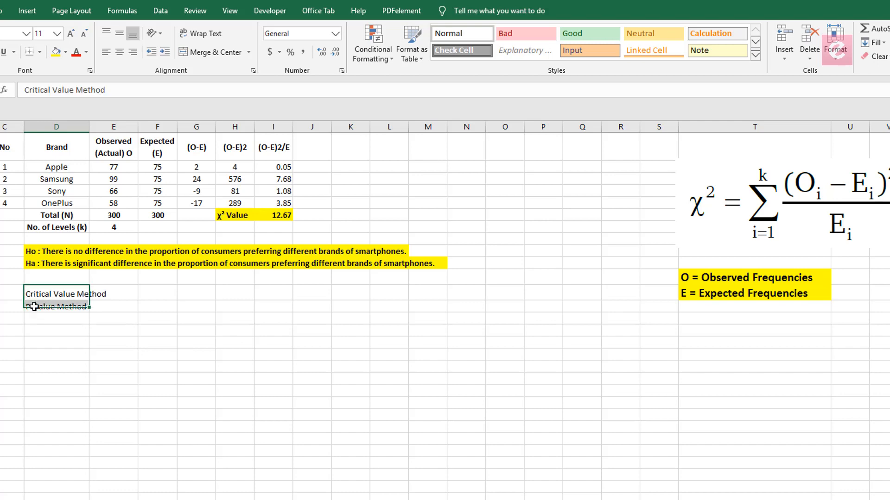
click(47, 33)
text(15)
key(Return)
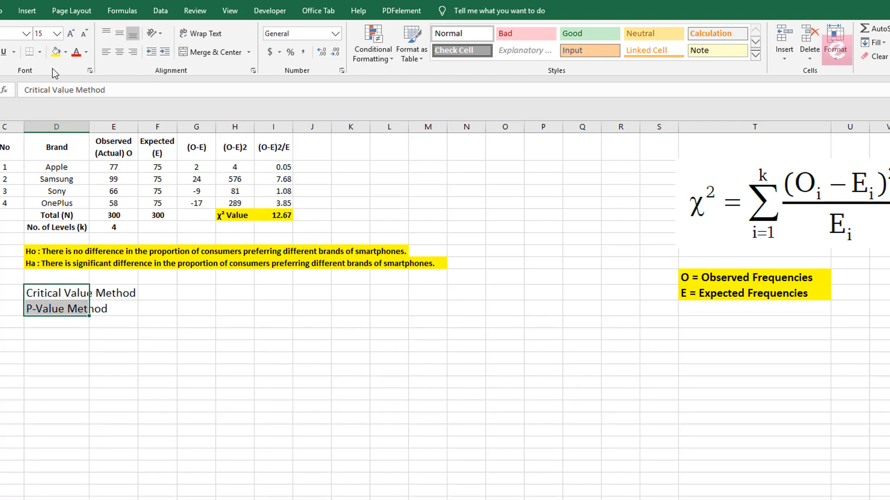
key(ctrl+b)
click(95, 394)
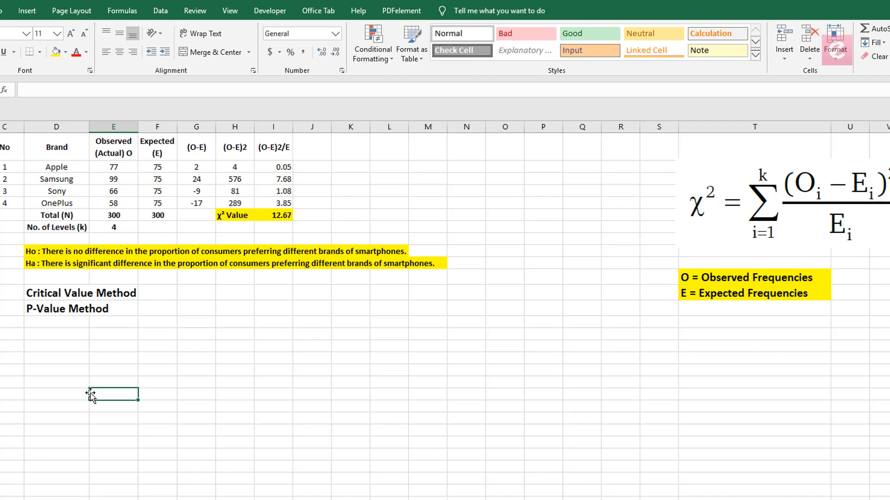
Enter the labels "Degree of freedom" in D15 and "Level of significance" in D16.
click(137, 366)
click(61, 334)
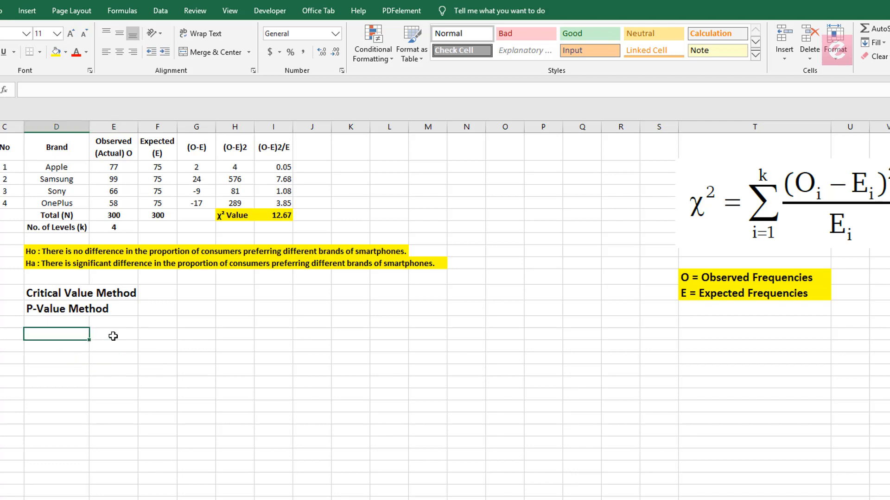
text(D)
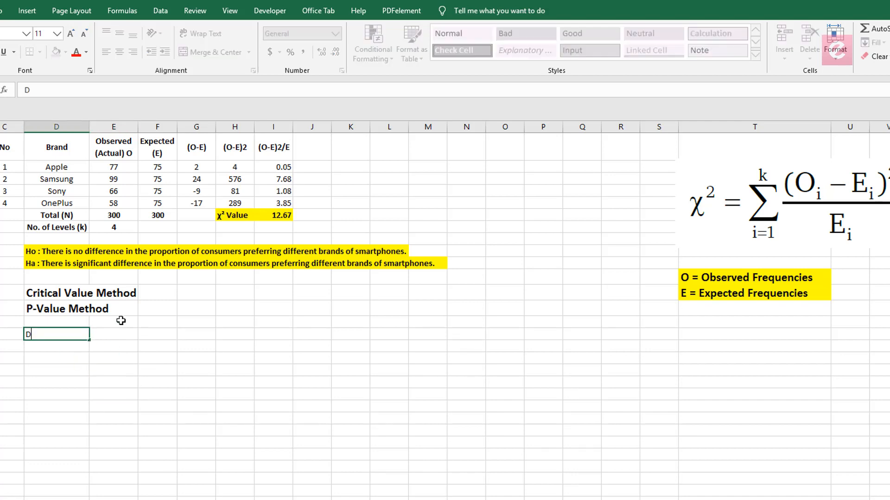
text(egree of freedom)
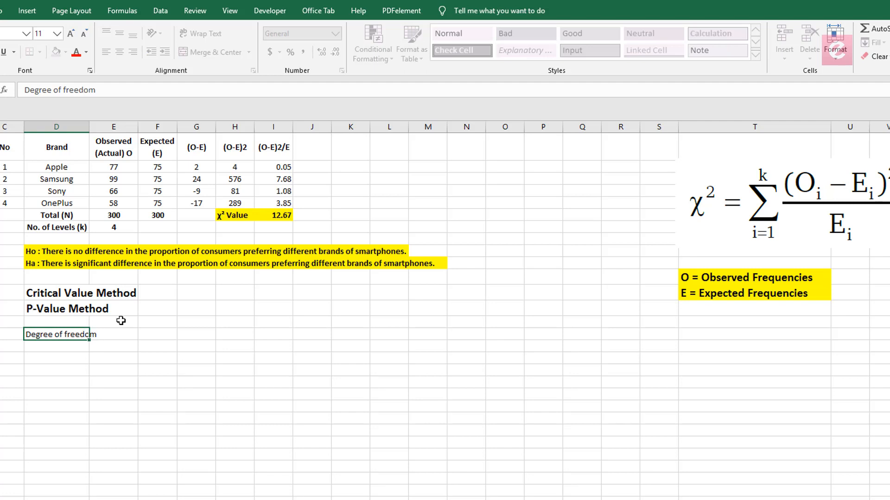
key(Return)
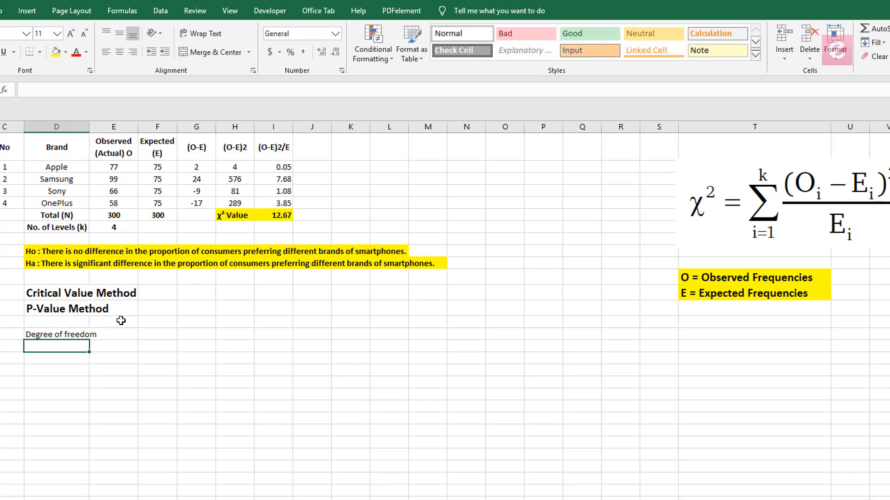
text(Level of s)
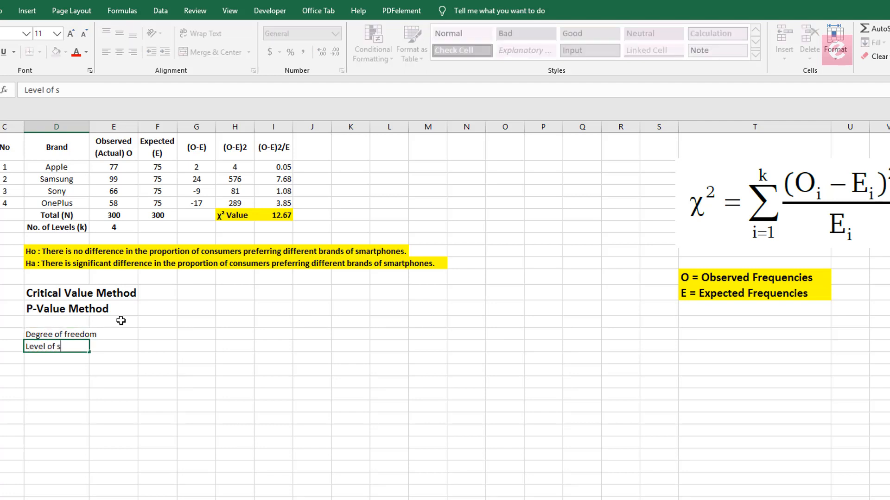
text(ignificance)
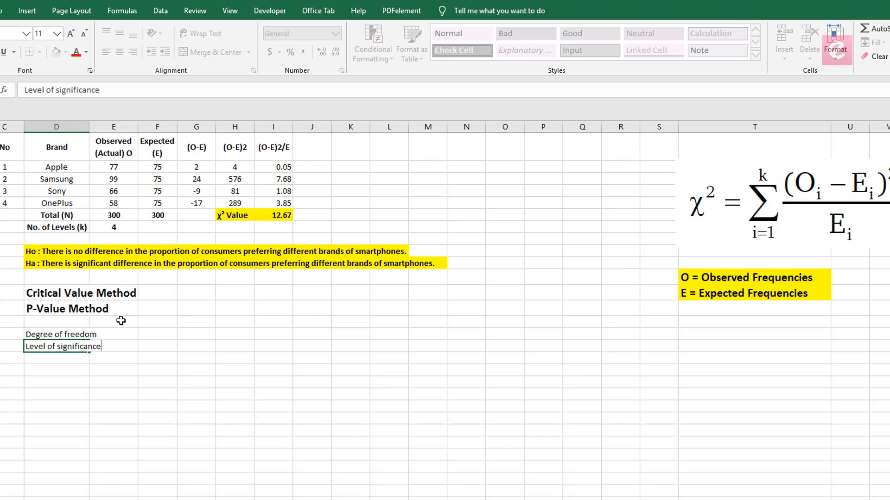
key(Return)
Format the labels in D15 and D16 as bold on yellow, and widen column D to fit them.
key(Up)
key(Up)
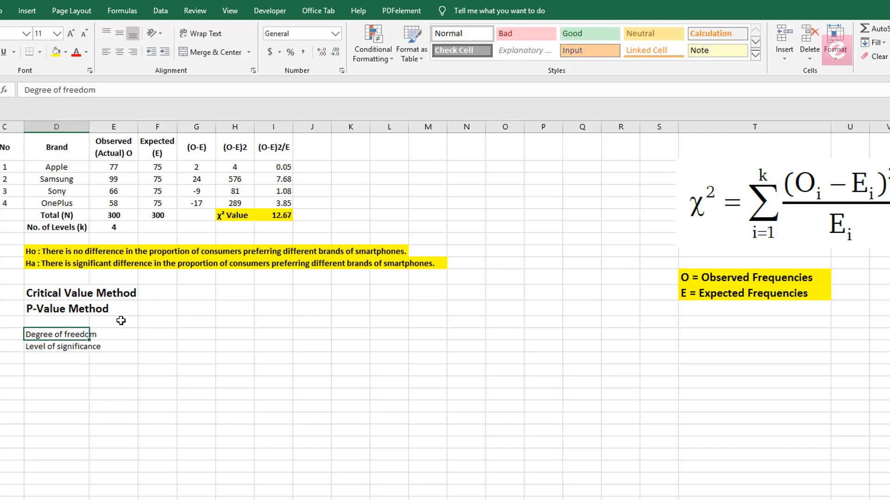
key(Right)
key(Right)
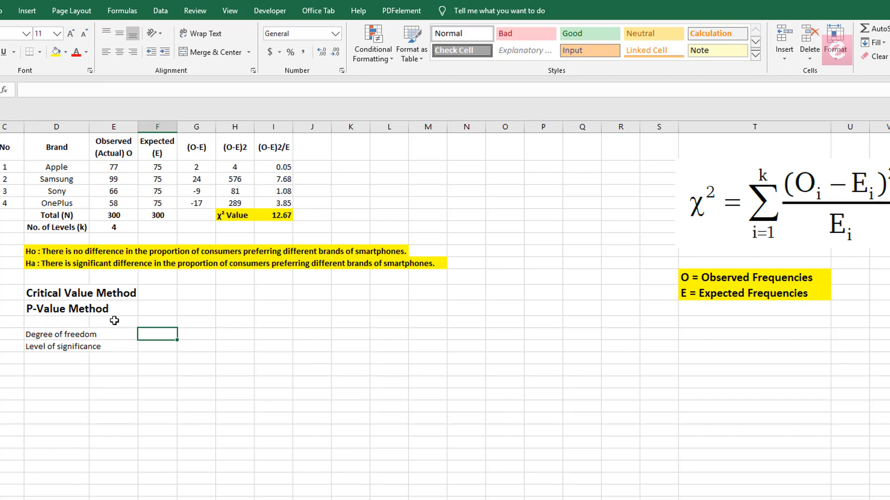
drag(32, 337, 38, 347)
key(ctrl+b)
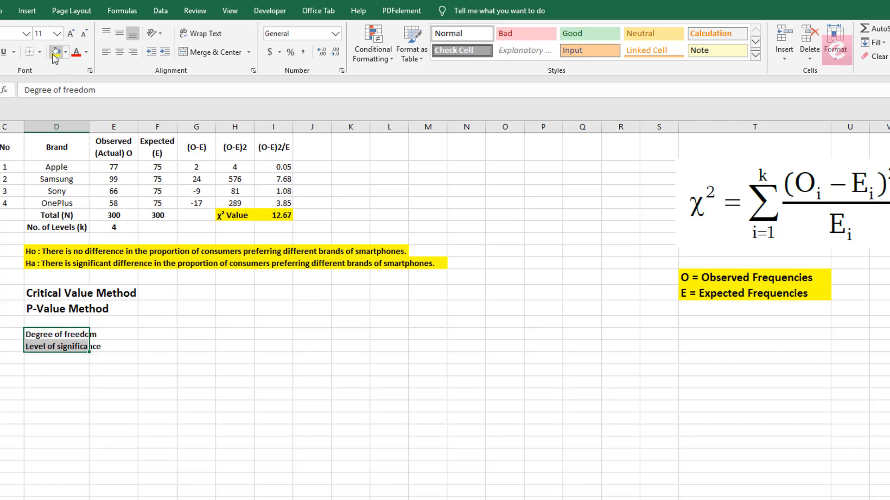
drag(91, 125, 104, 124)
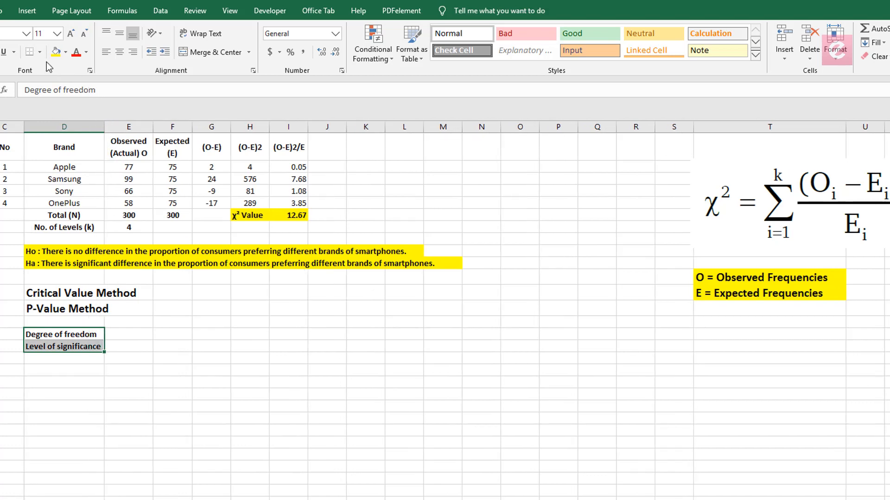
click(55, 51)
Calculate the degree of freedom in E15 with the formula =E7-1 and make it bold.
click(136, 336)
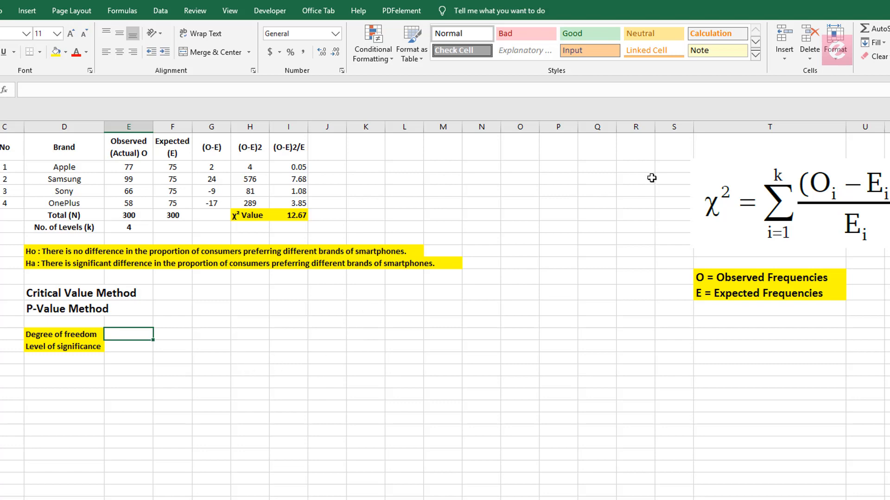
click(139, 348)
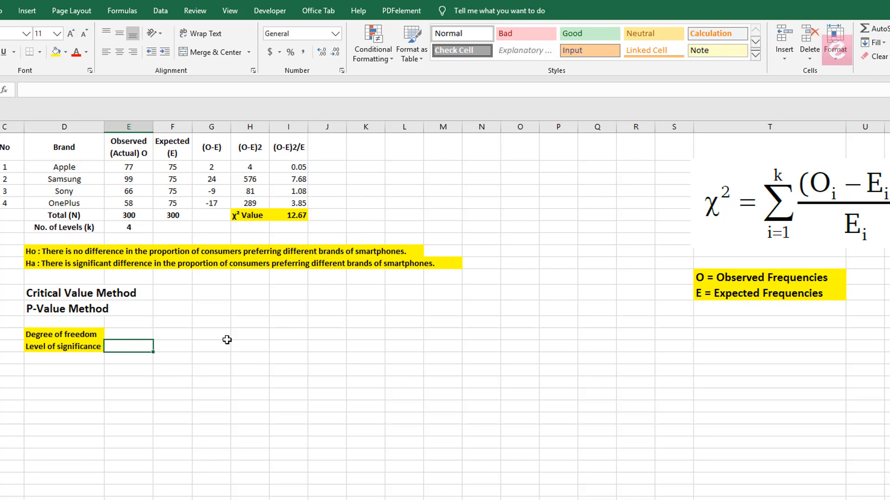
click(145, 333)
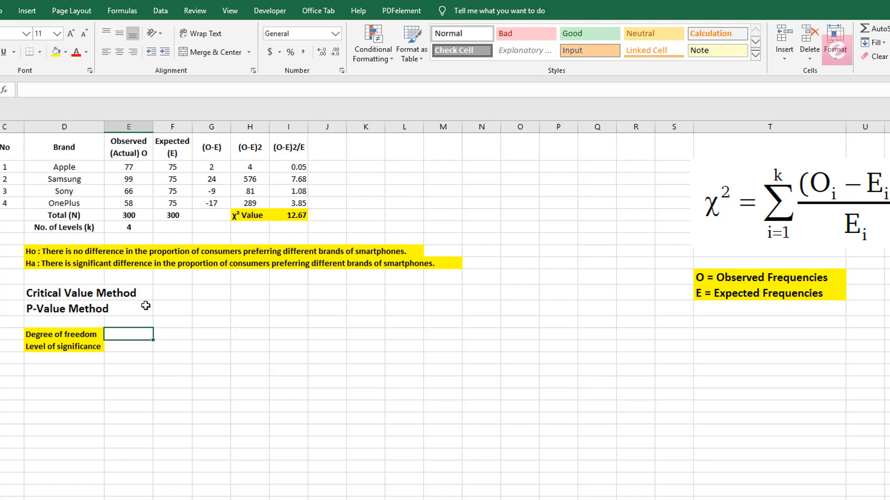
click(120, 227)
click(122, 341)
text(=)
click(129, 227)
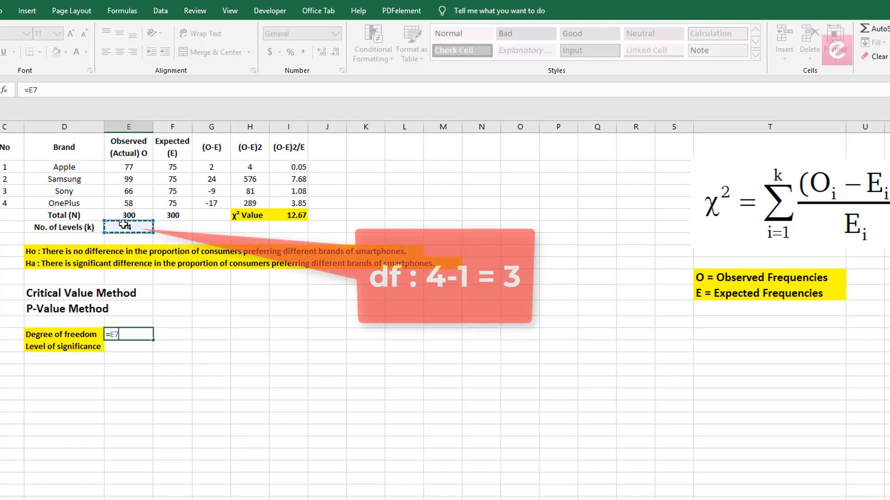
text(-)
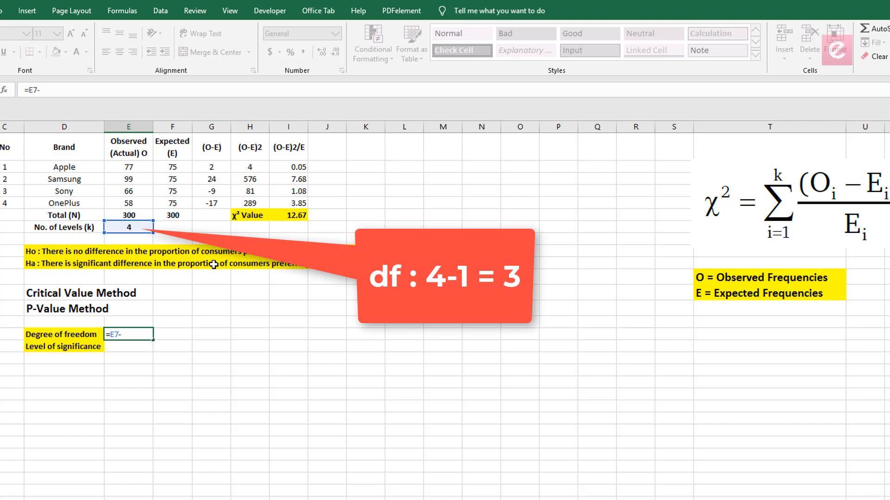
text(1)
key(Return)
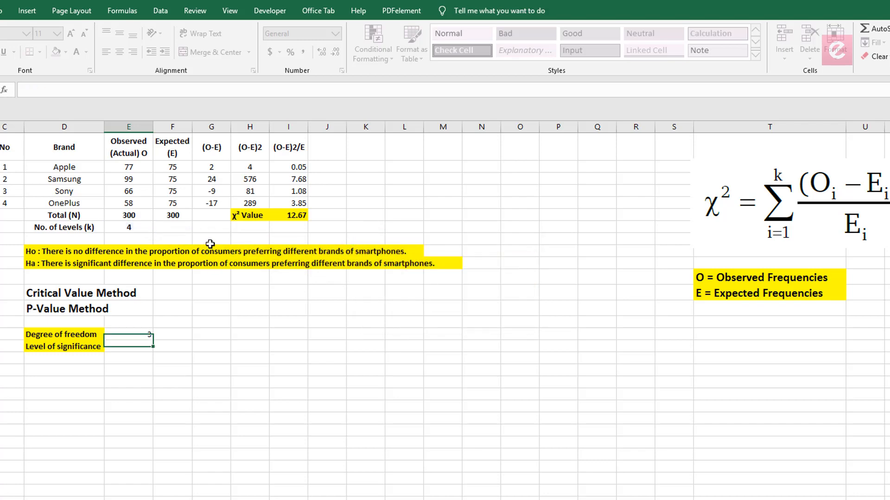
click(139, 332)
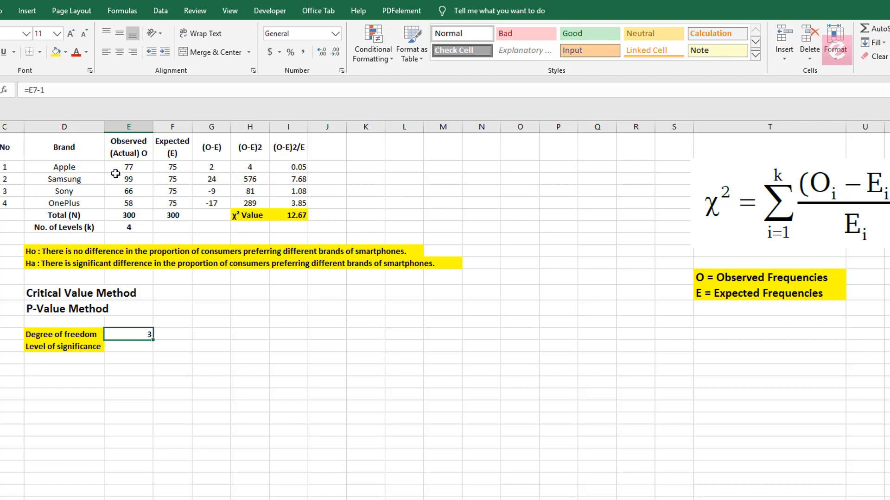
Enter 0.05 as the level of significance in E16 and make it bold.
click(133, 347)
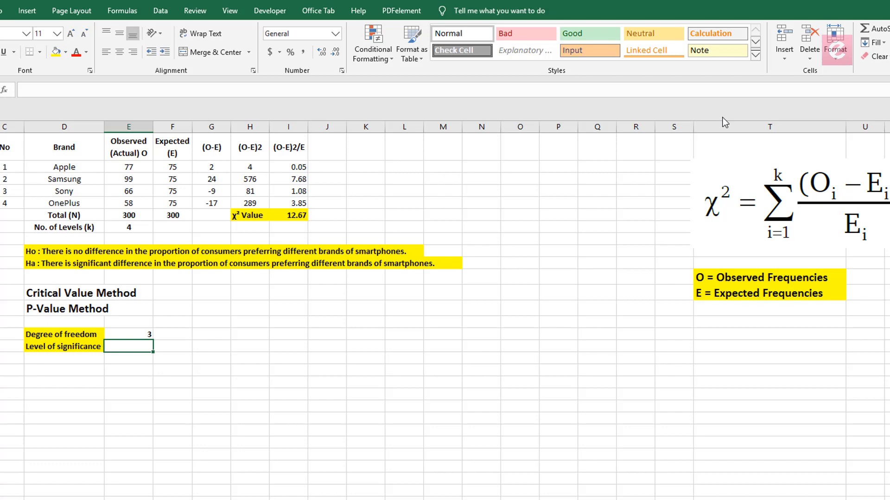
text(0.05)
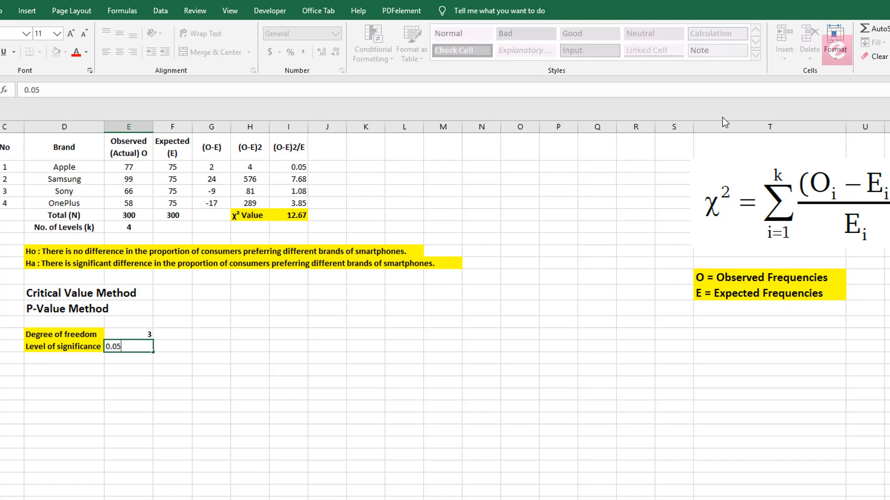
key(Return)
click(128, 347)
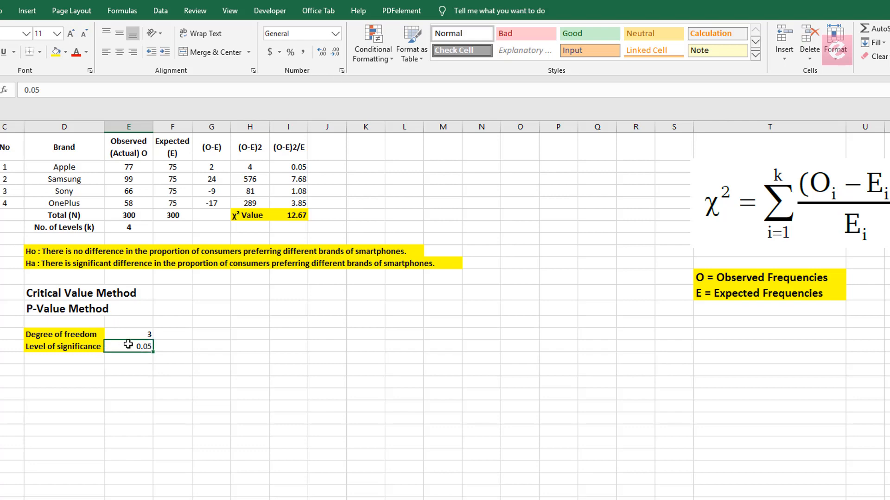
click(284, 415)
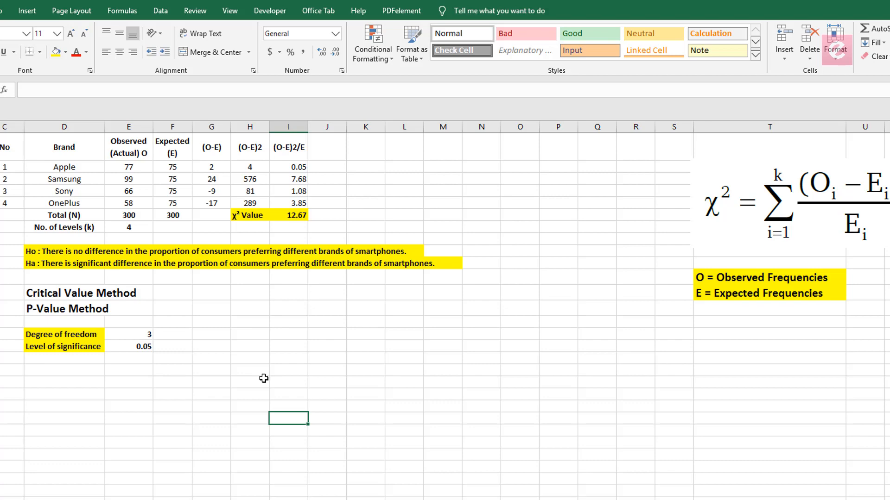
click(321, 368)
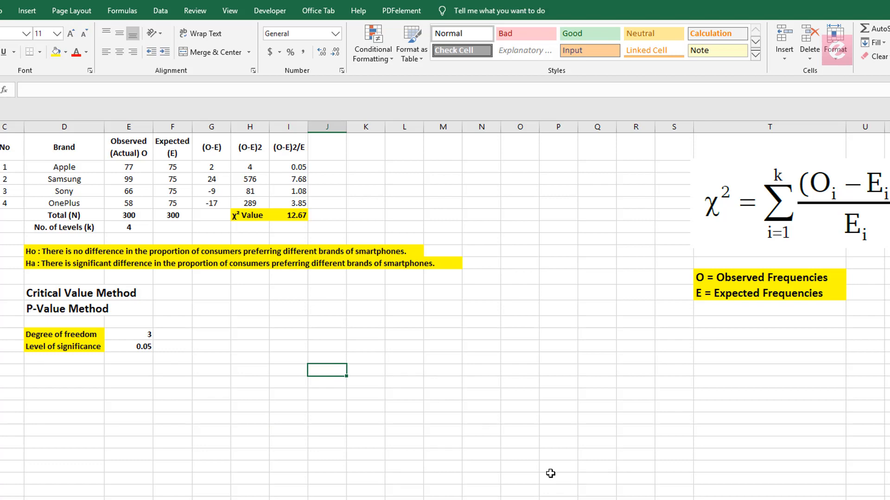
click(288, 418)
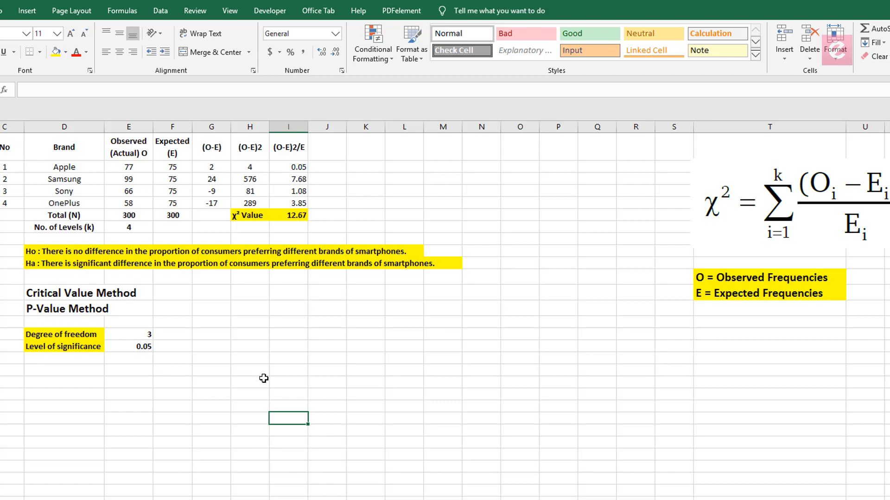
click(324, 367)
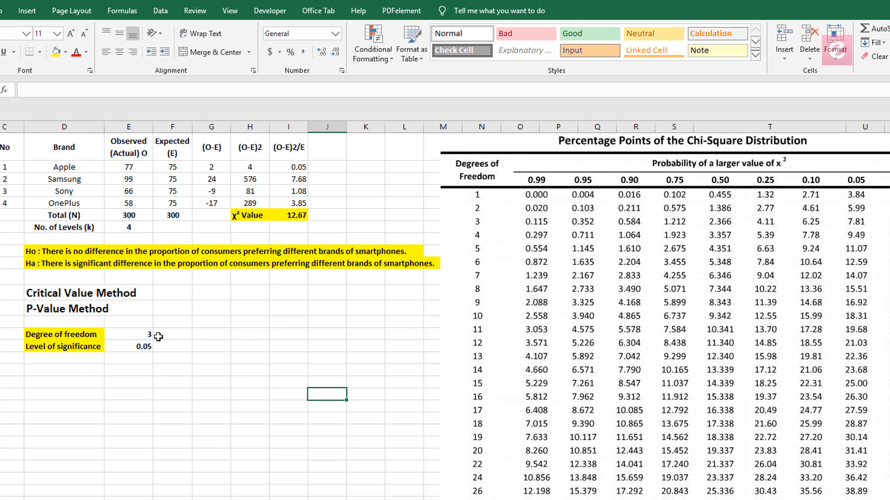
Enter the label "χ²Critical Value" in D17 and the chi-square table value 7.81 in E17.
click(139, 338)
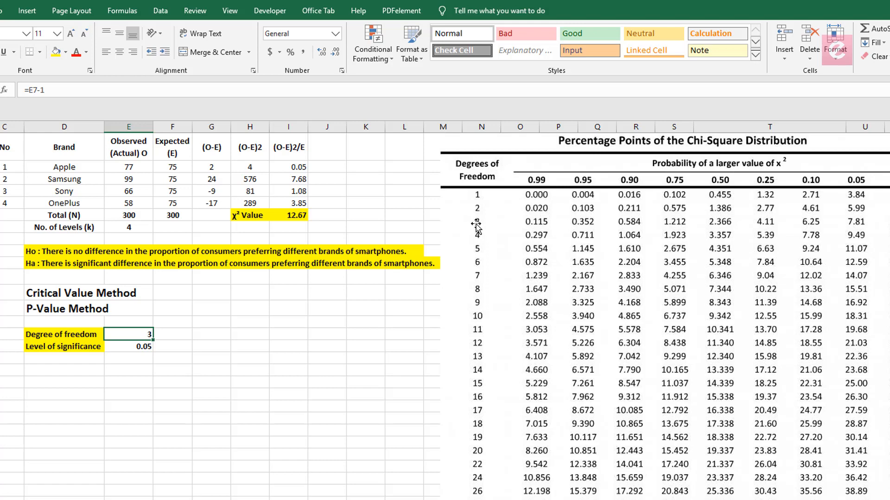
click(139, 347)
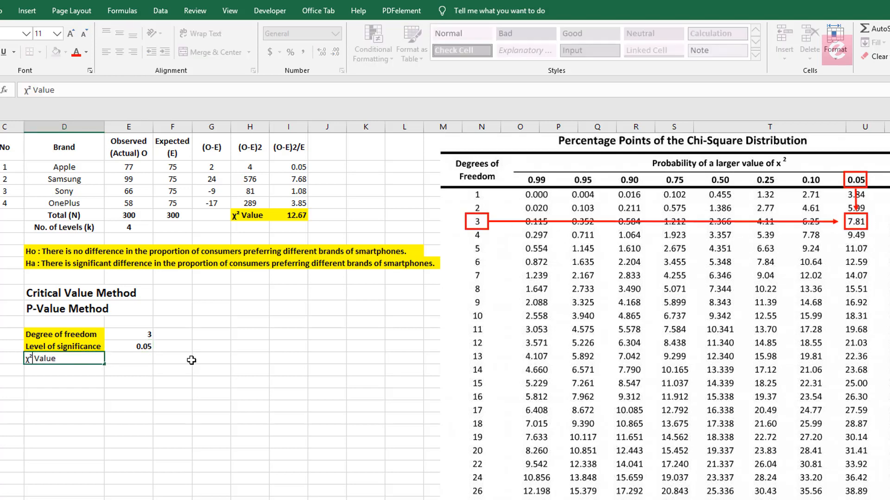
text(Critical V)
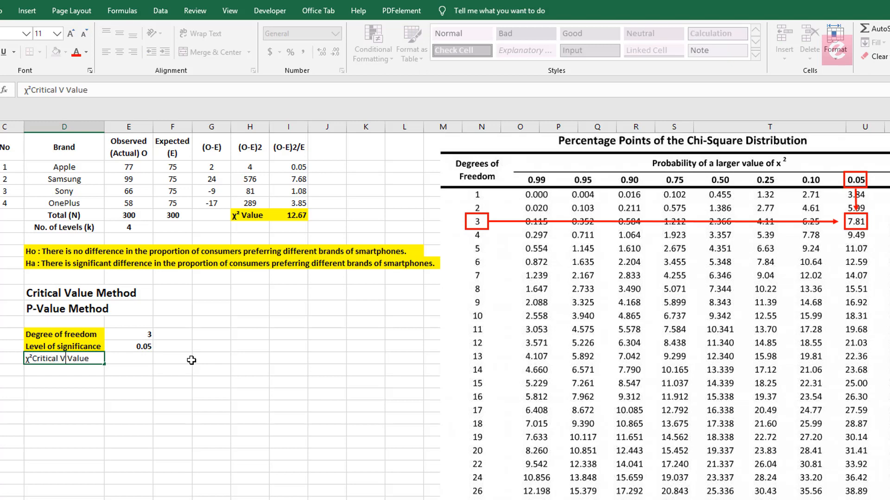
text(alue)
key(shift+End)
key(Delete)
key(Tab)
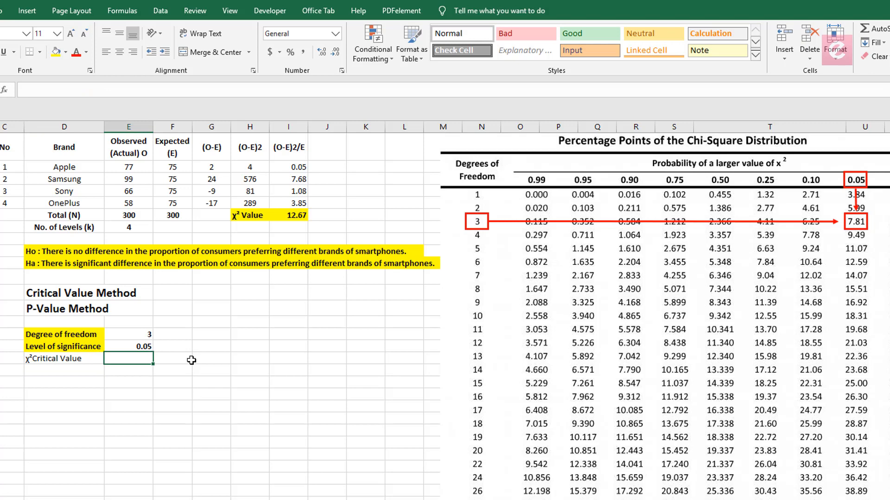
text(7.8)
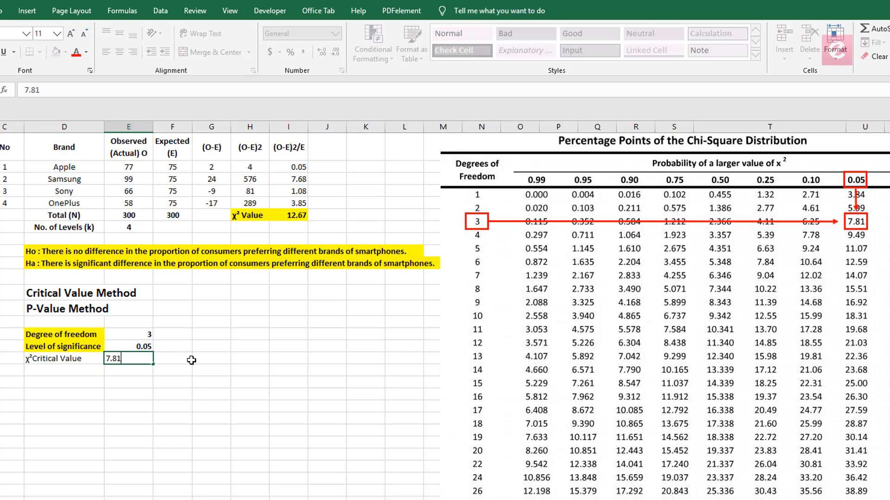
text(1)
key(Return)
Format the χ²Critical Value label as bold on yellow and make its value in E17 bold.
click(61, 359)
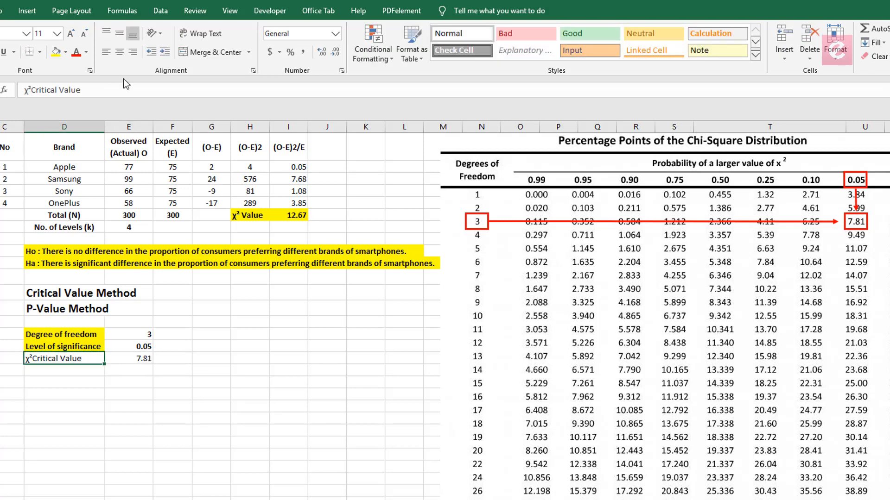
click(56, 52)
key(ctrl+b)
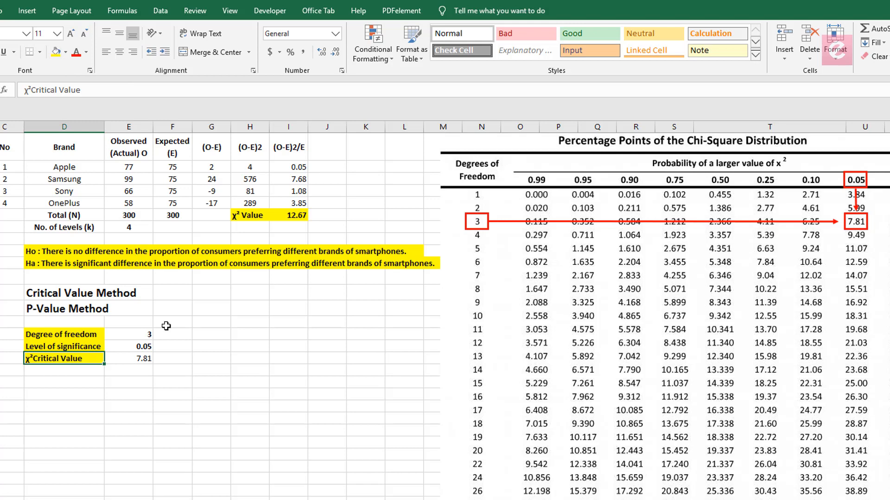
click(138, 357)
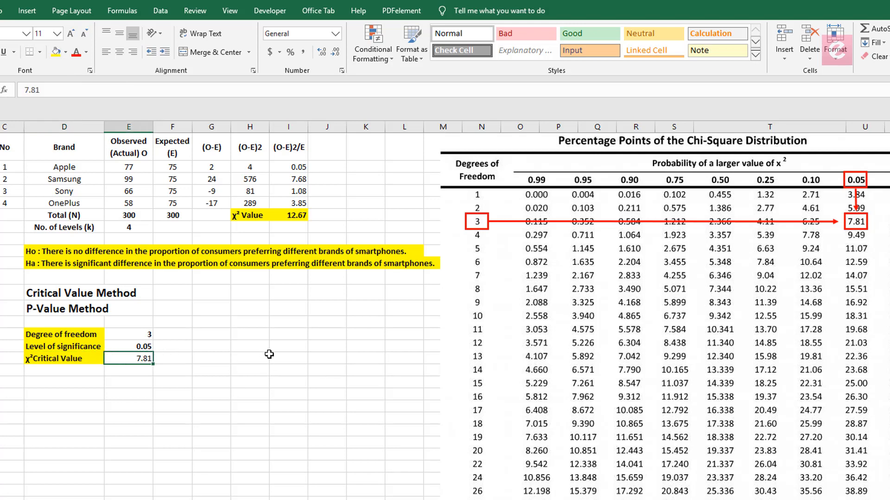
click(237, 370)
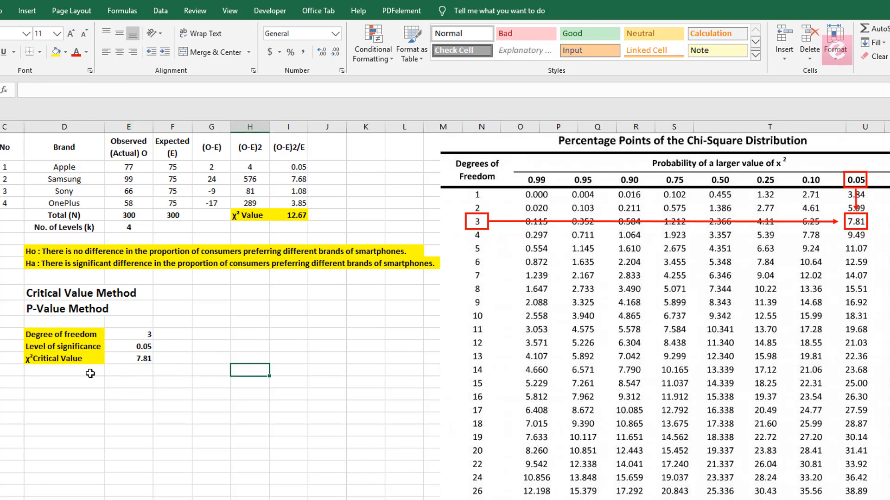
click(130, 358)
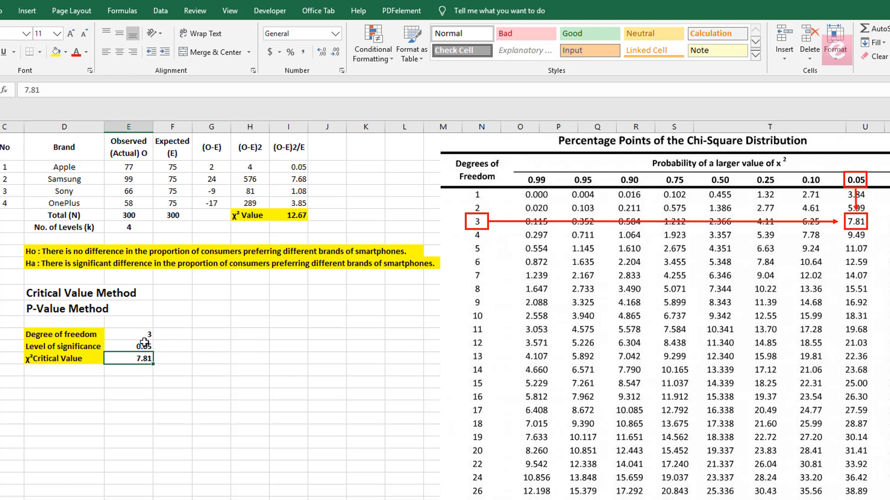
Calculate the chi-square critical value in E18 with the formula =CHISQ.INV.RT(E16,E15).
click(92, 373)
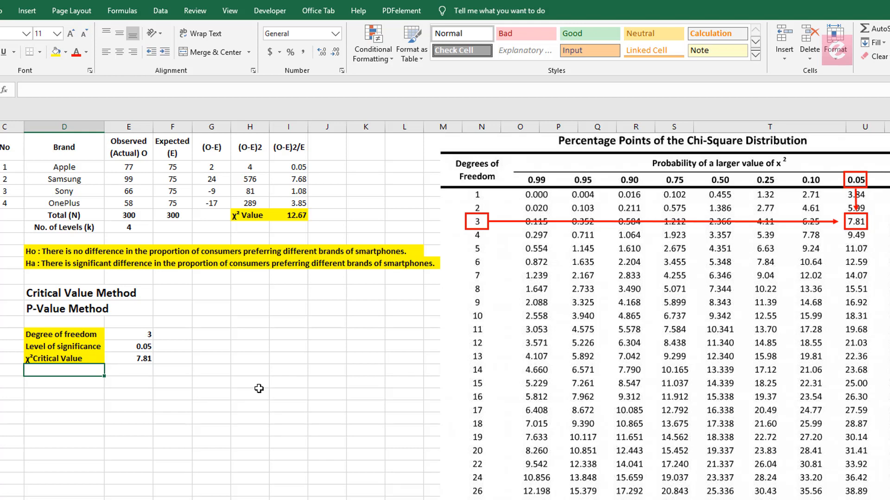
key(Right)
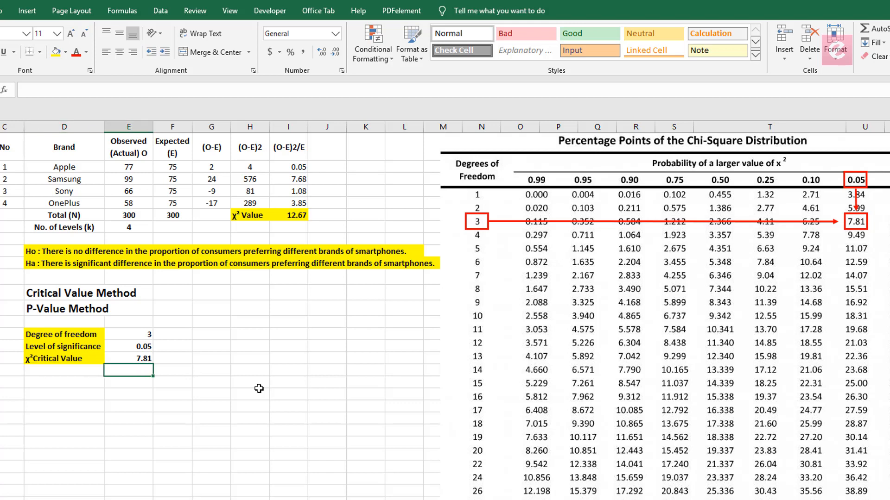
text(=)
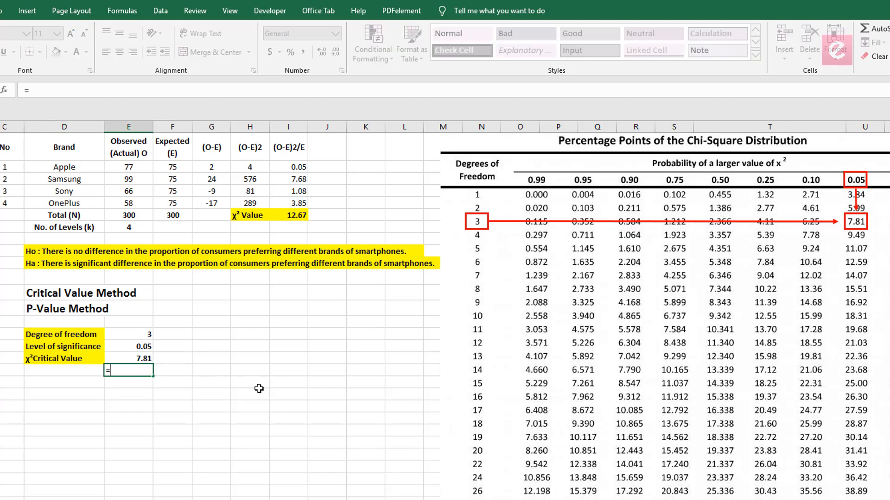
text(chi)
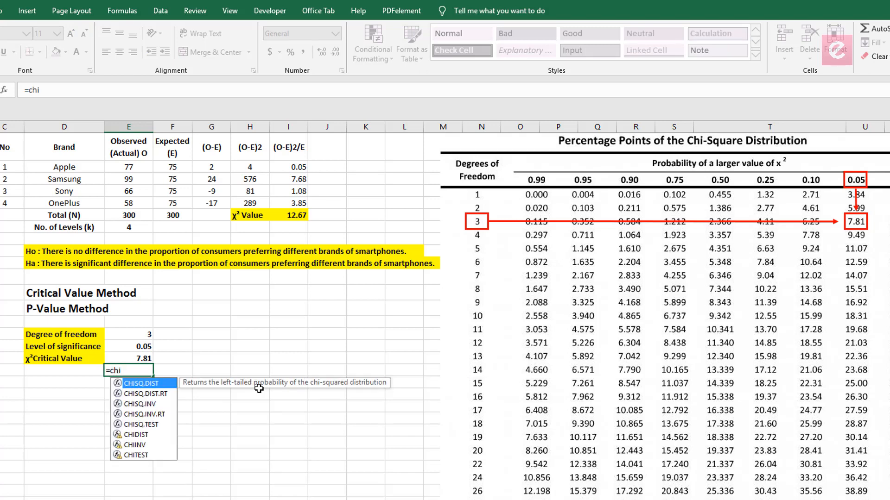
text(sq)
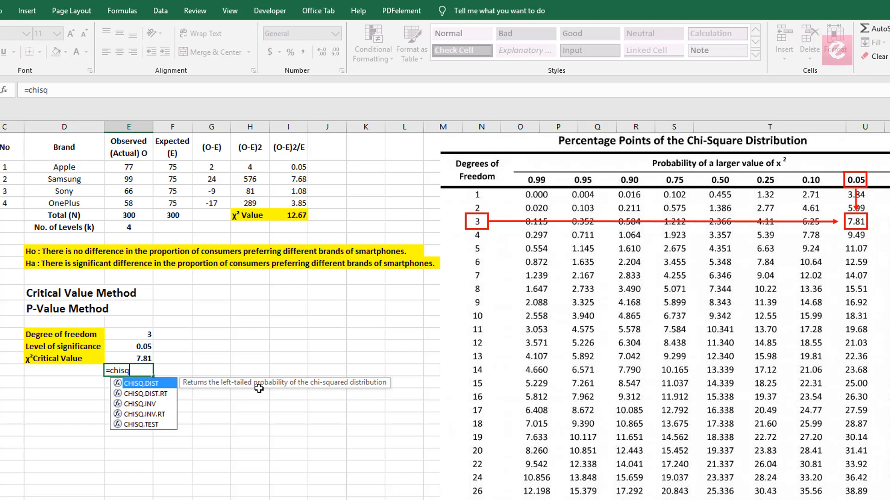
text(.inv)
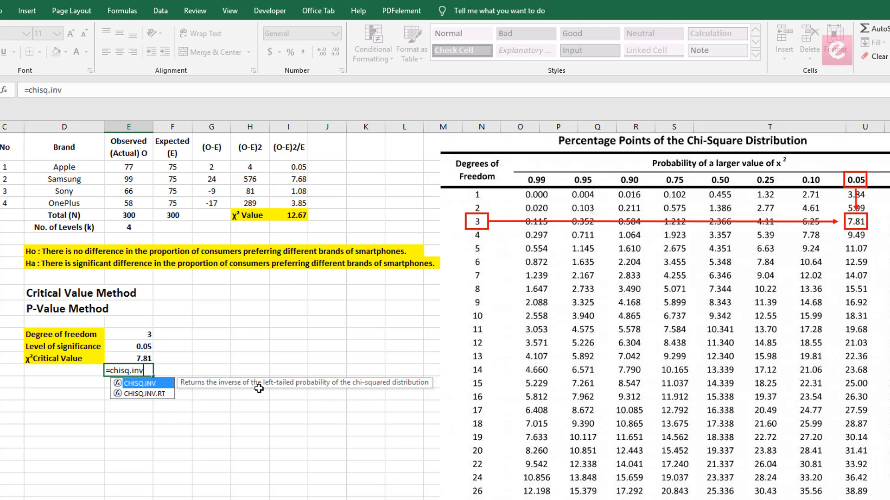
text(.rt)
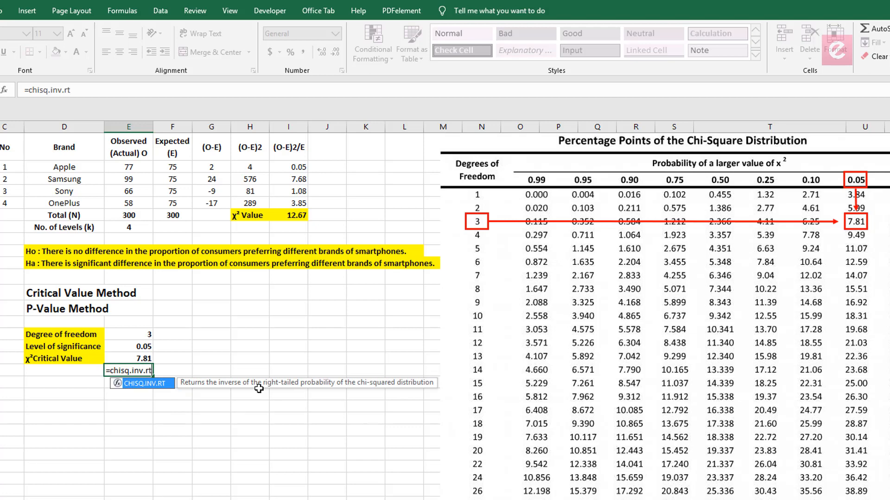
key(Tab)
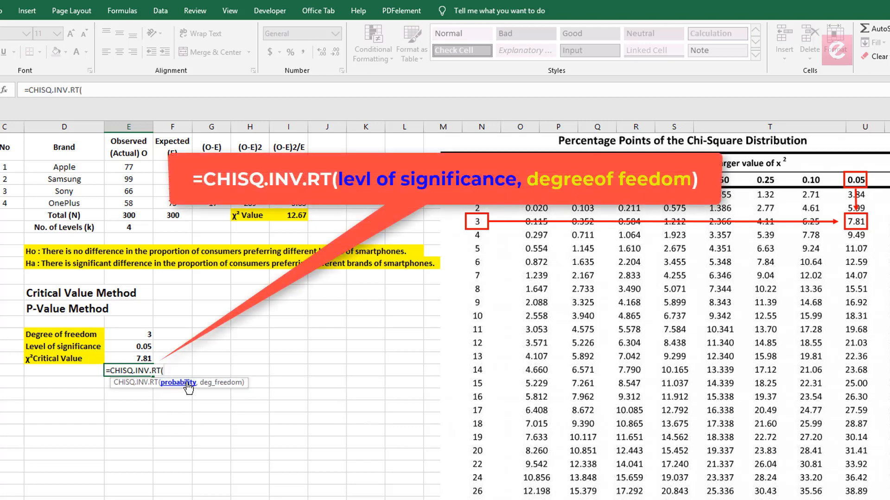
click(143, 347)
text(,)
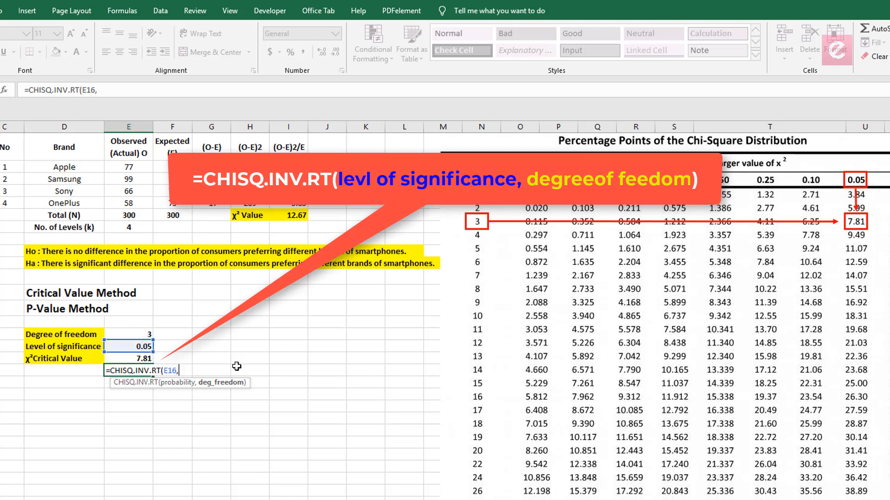
click(144, 334)
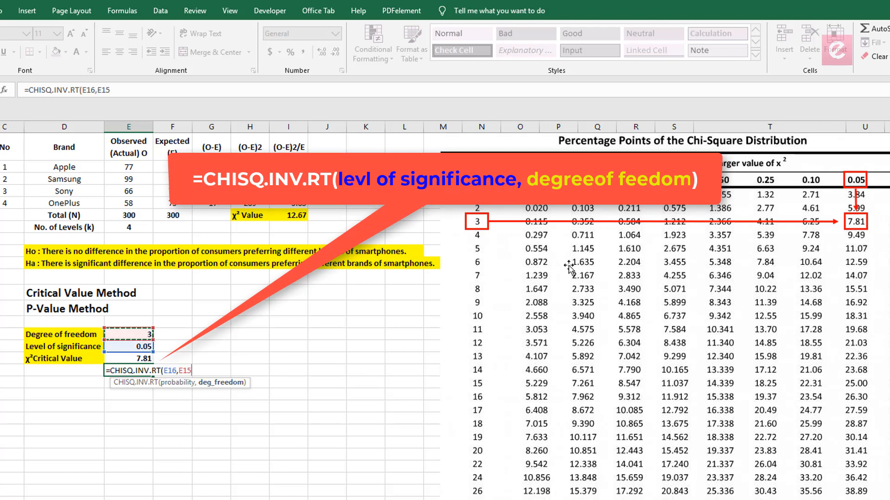
text())
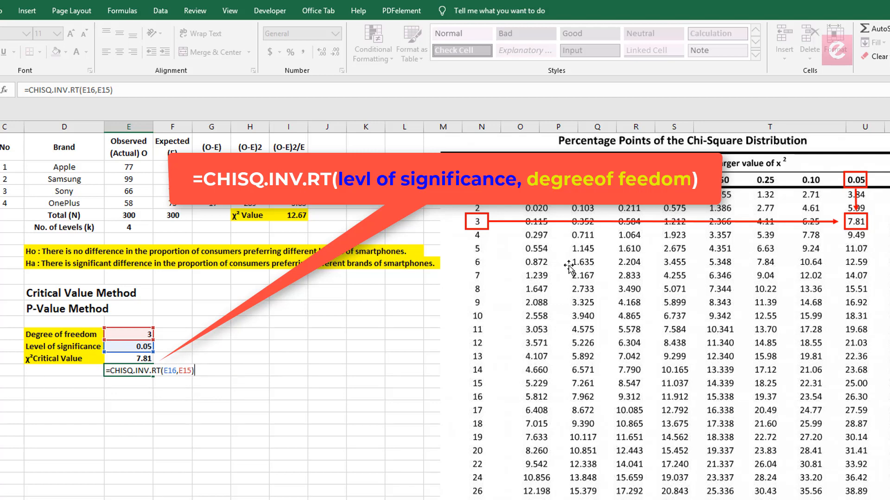
key(Return)
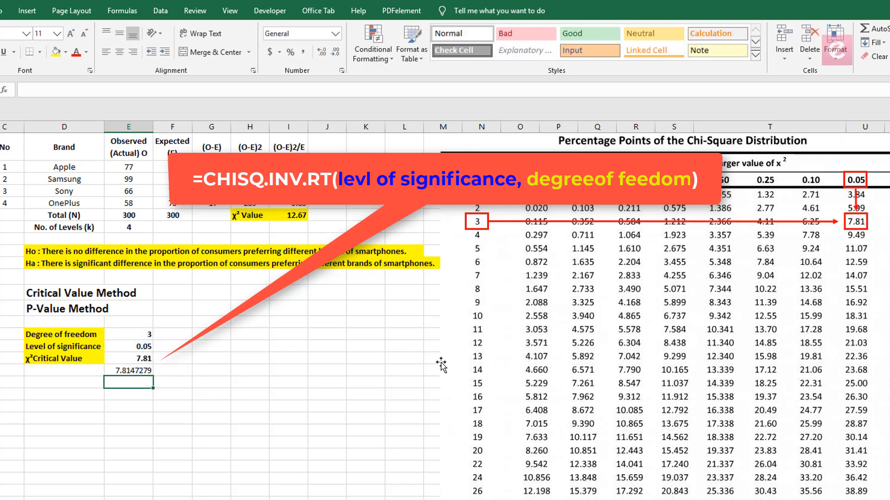
Show the calculated critical value in E18 with two decimal places and make it bold.
click(147, 371)
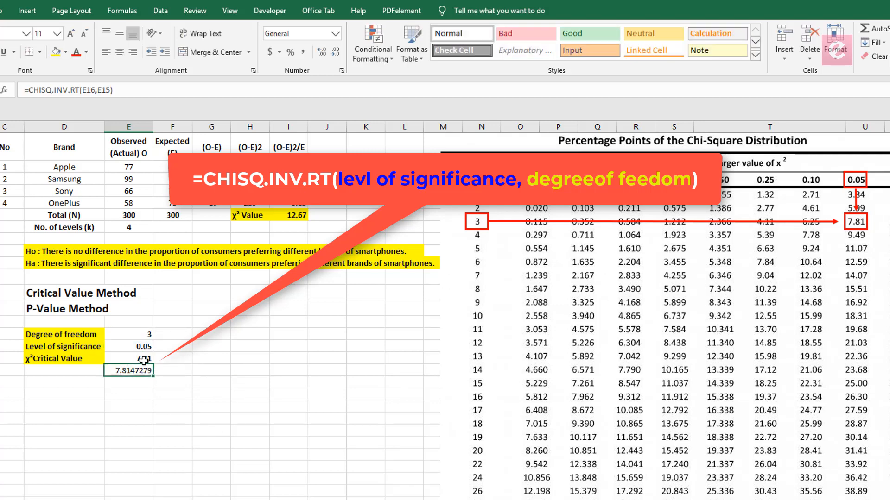
click(336, 53)
click(337, 53)
click(337, 53)
click(337, 53)
click(336, 54)
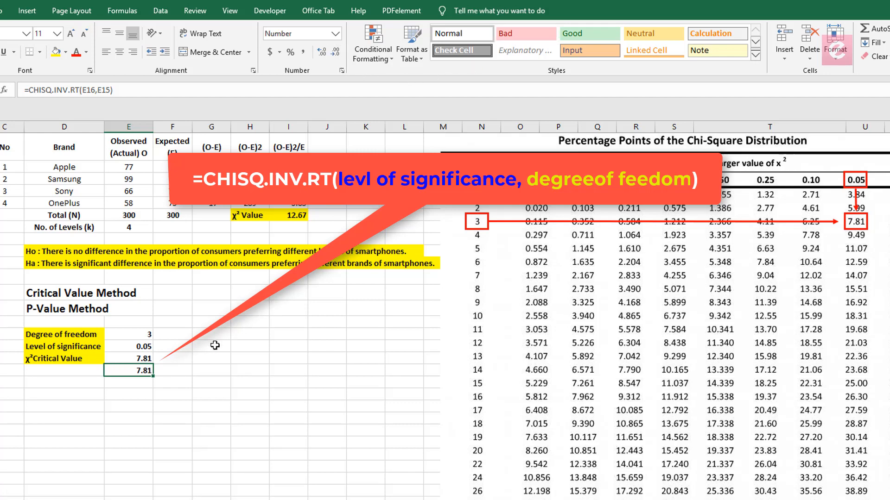
Compare the table critical value in E17 with the formula in E18, and review the degree of freedom and level of significance.
double_click(143, 358)
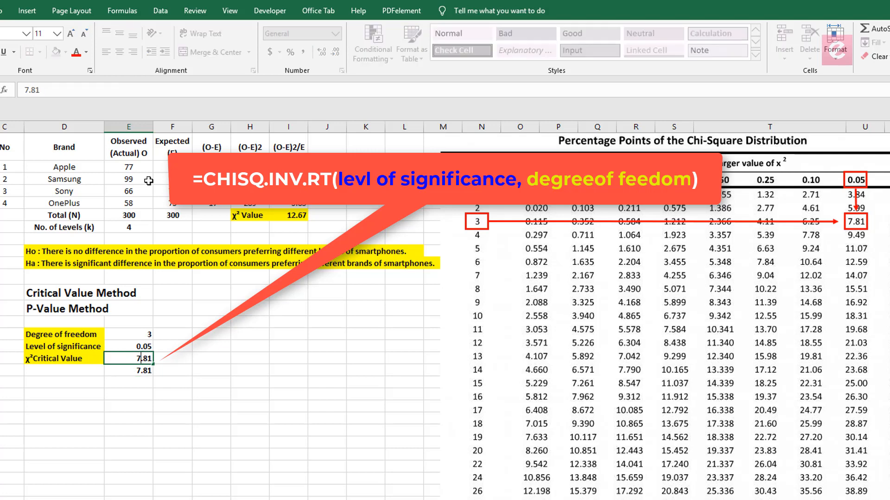
click(141, 379)
click(135, 370)
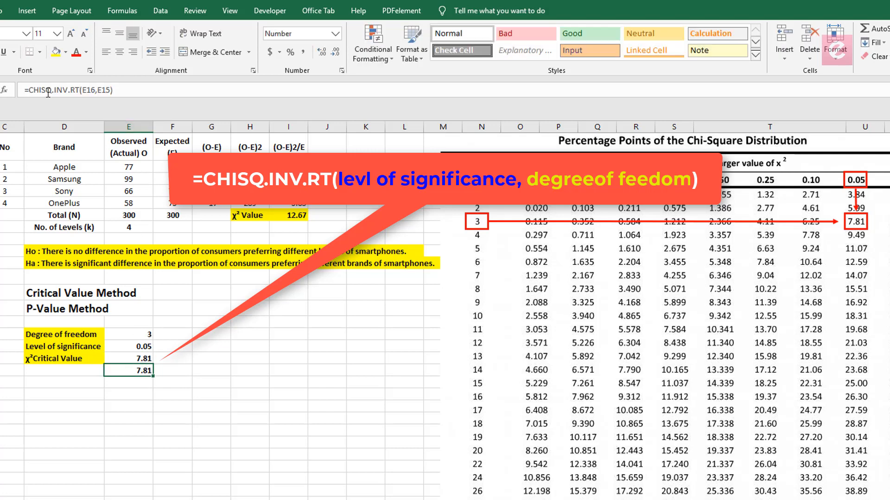
double_click(135, 369)
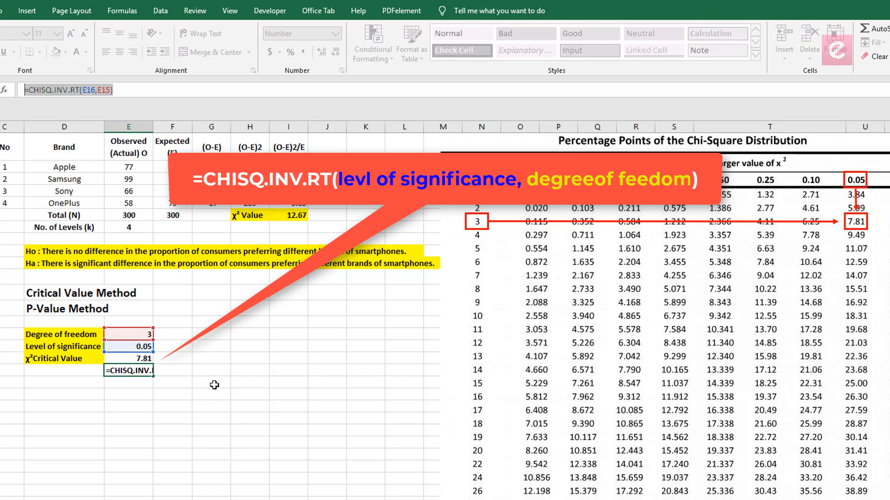
key(Return)
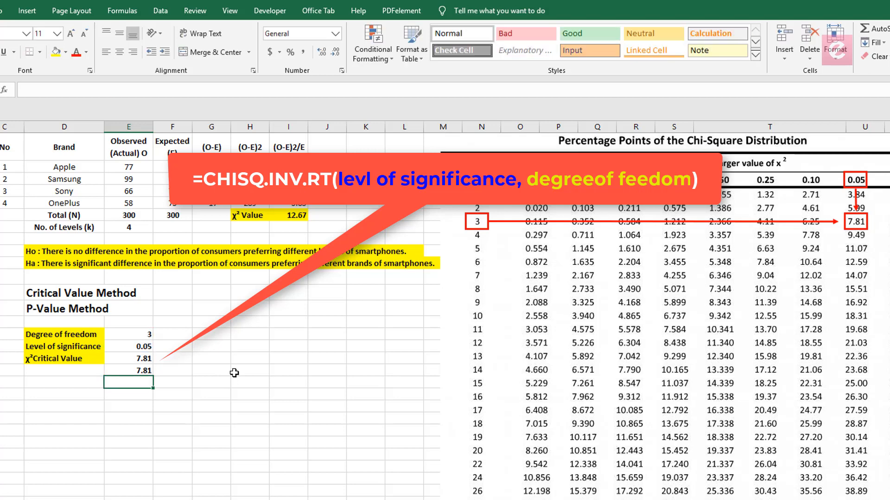
click(139, 371)
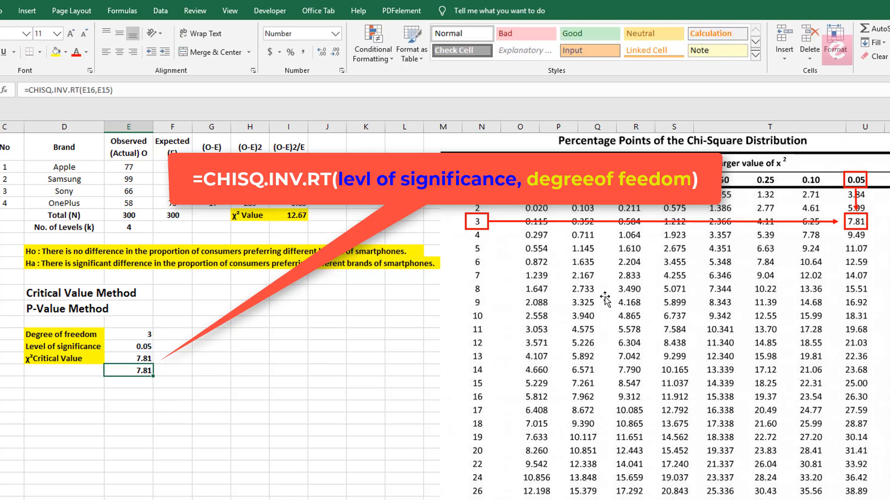
click(151, 361)
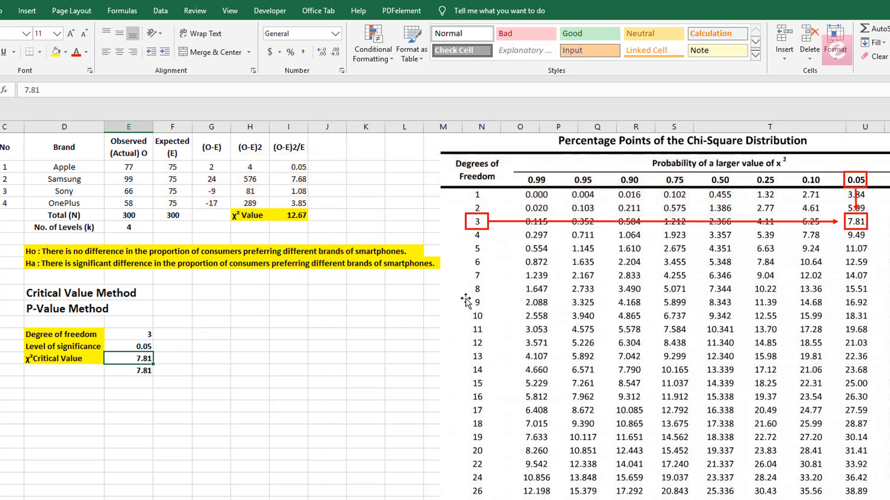
click(210, 417)
click(124, 371)
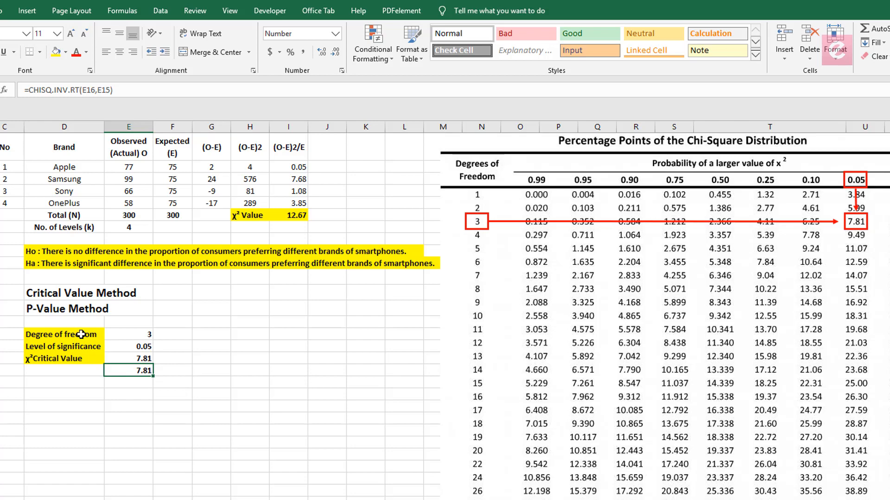
drag(80, 334, 142, 336)
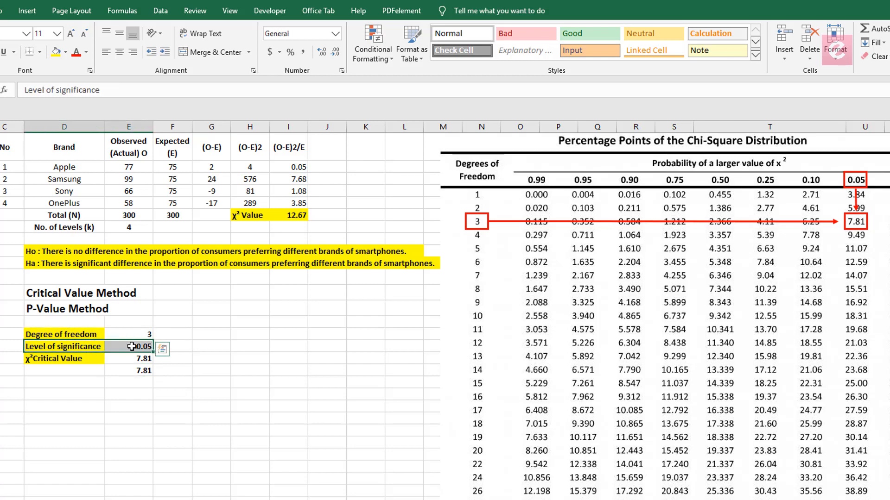
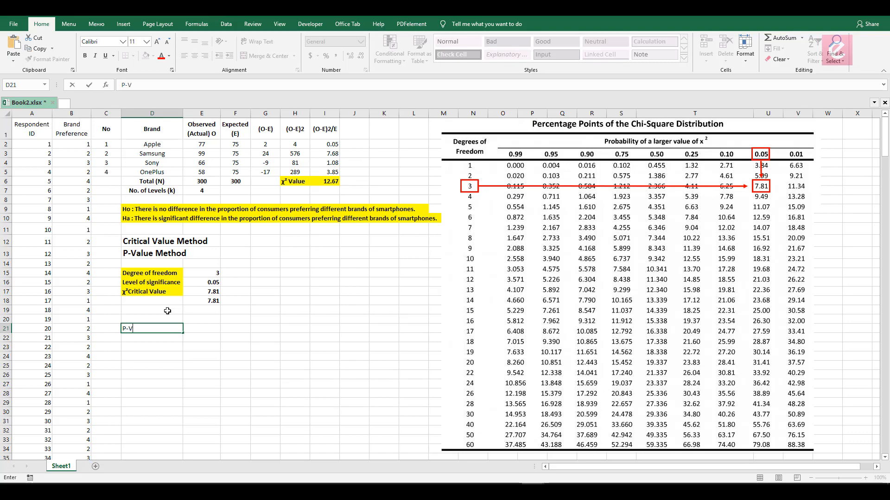
Finish the label "P-Value" in D21 and calculate the p-value in E21 with the formula =CHISQ.TEST(E2:E5,F2:F5).
key(Tab)
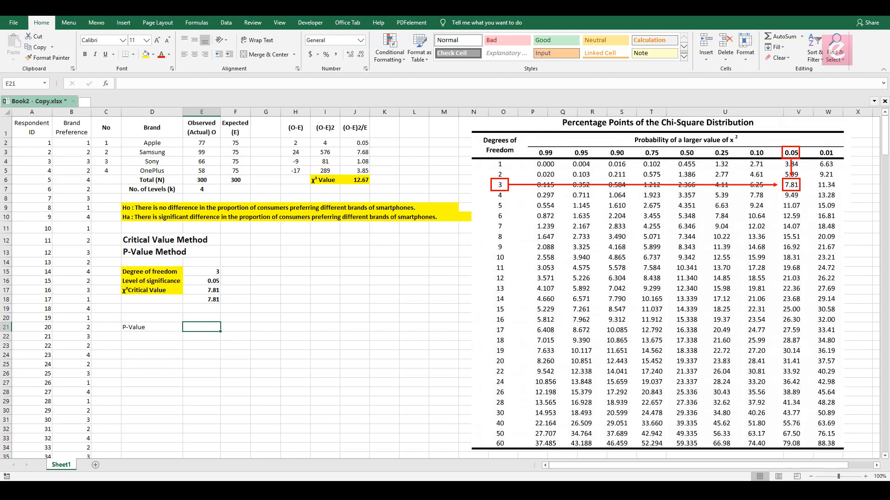
text(=chi)
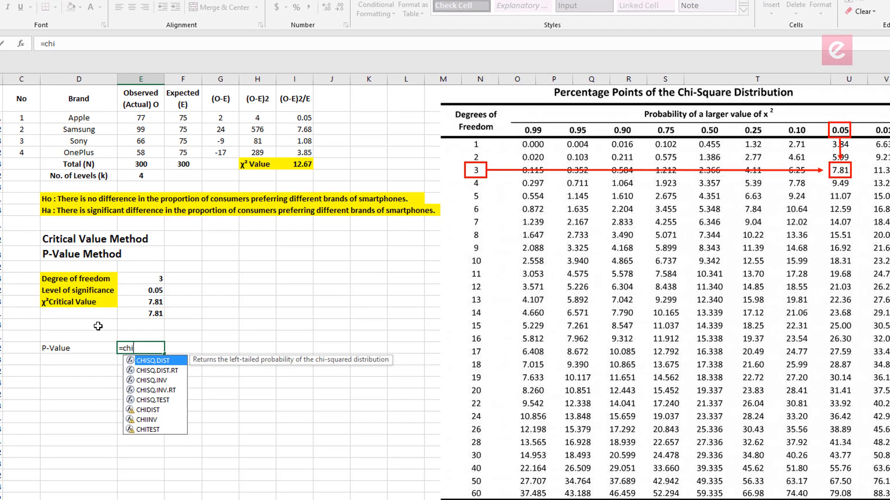
key(Down)
key(Down)
key(Down)
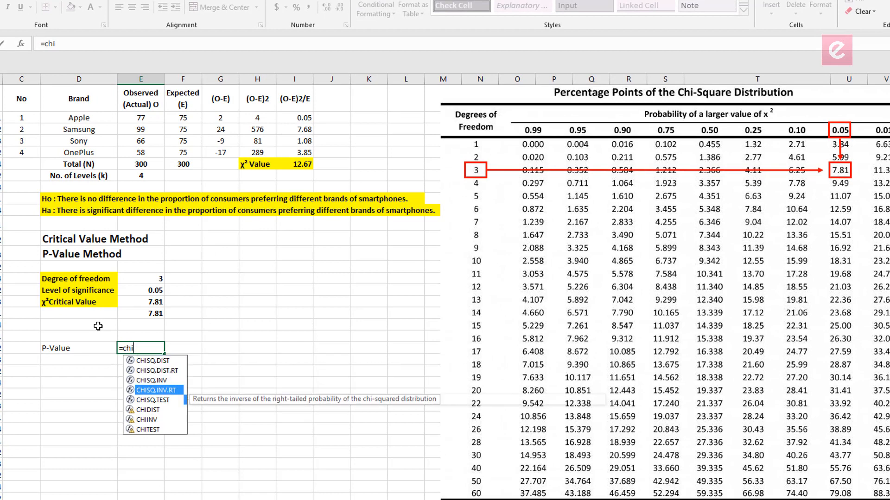
key(Down)
key(Tab)
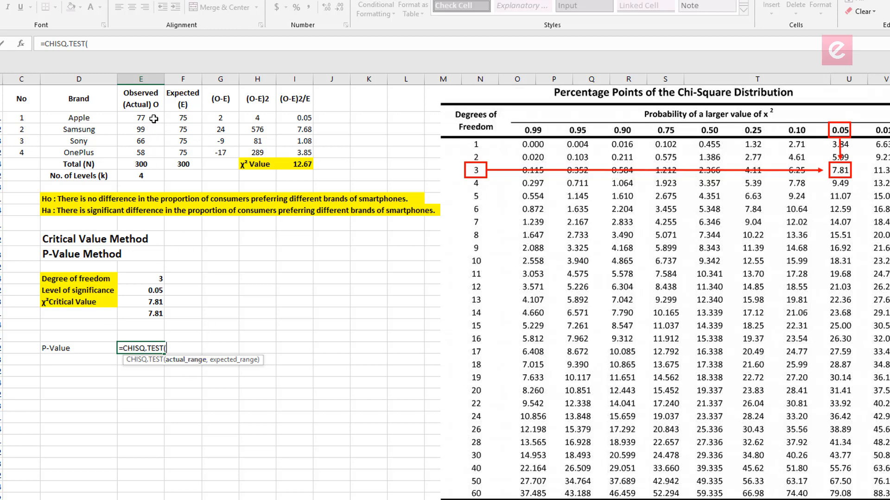
drag(153, 118, 151, 155)
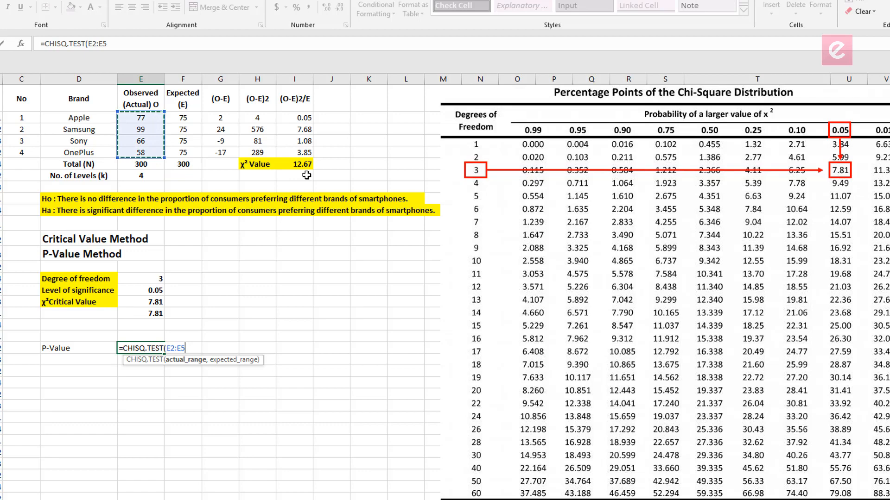
text(,)
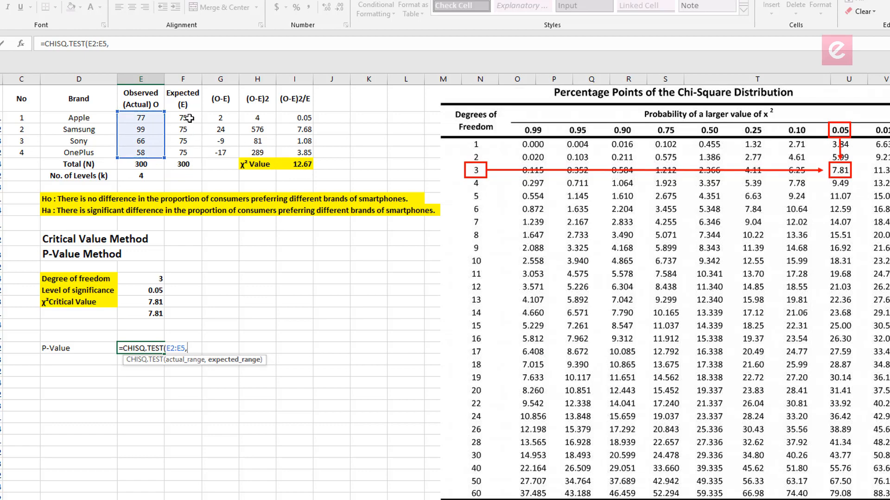
drag(188, 119, 190, 156)
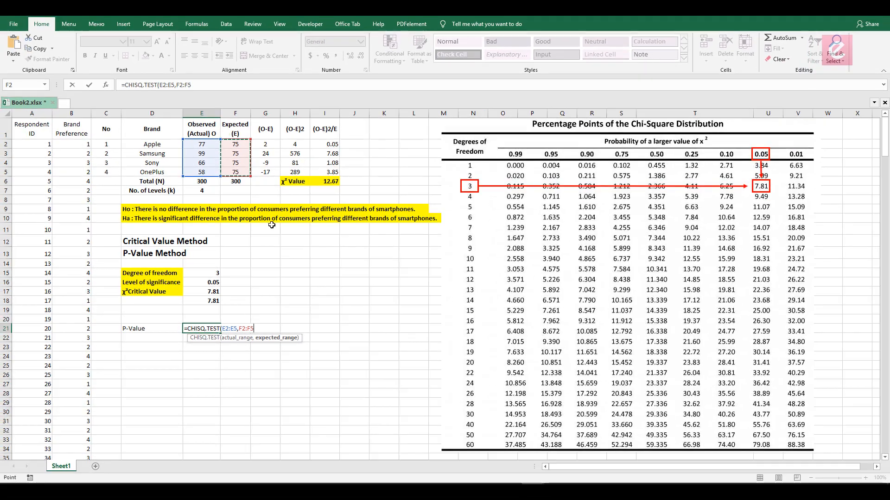
key(Return)
key(Up)
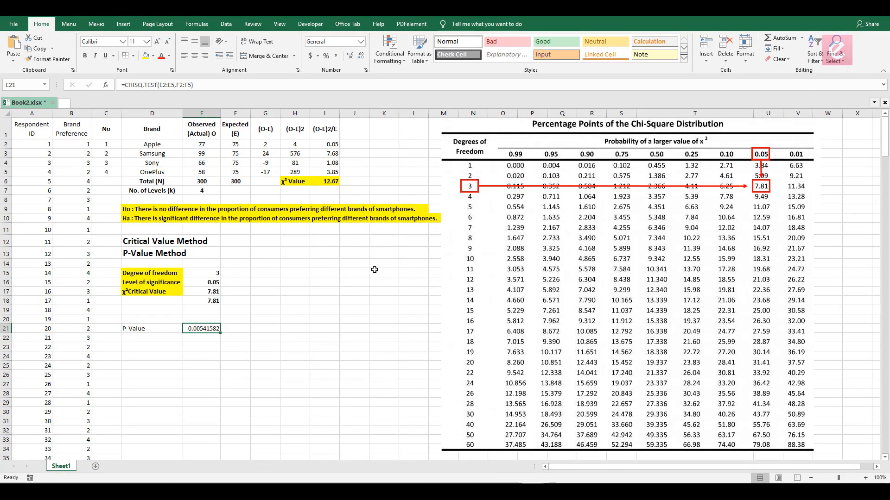
Reduce the p-value in E21 to five decimal places.
click(361, 56)
click(361, 56)
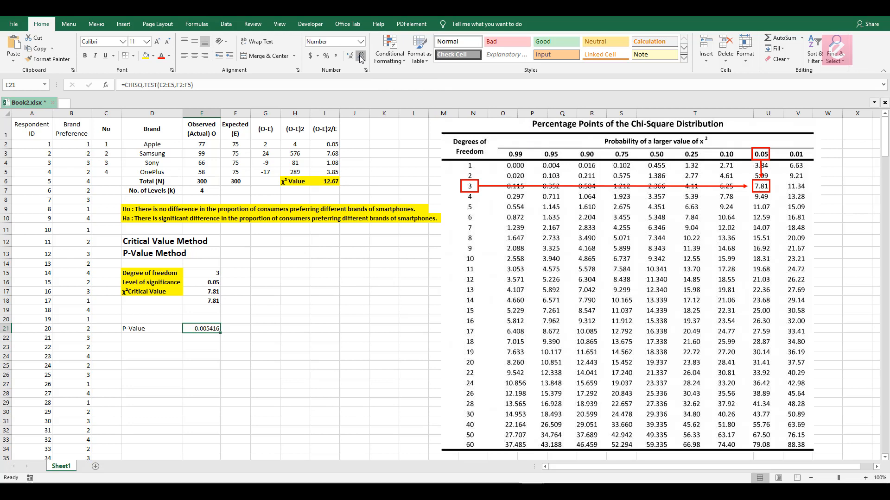
click(361, 56)
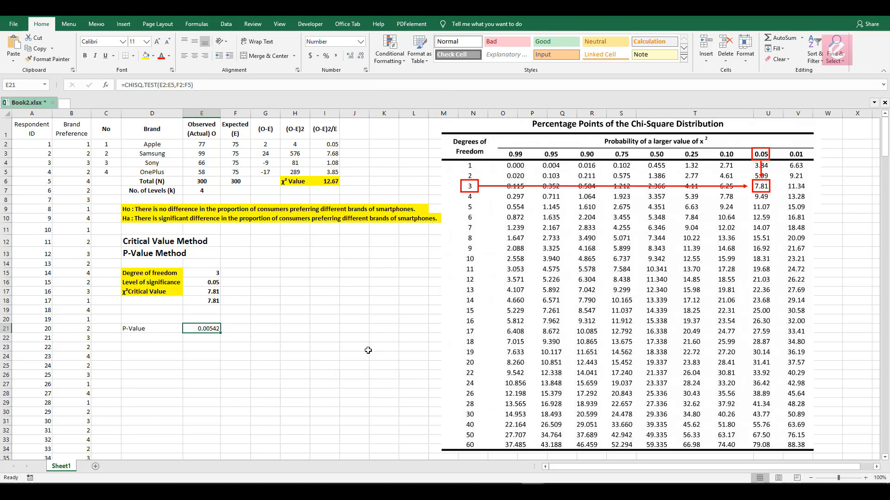
click(214, 337)
key(Up)
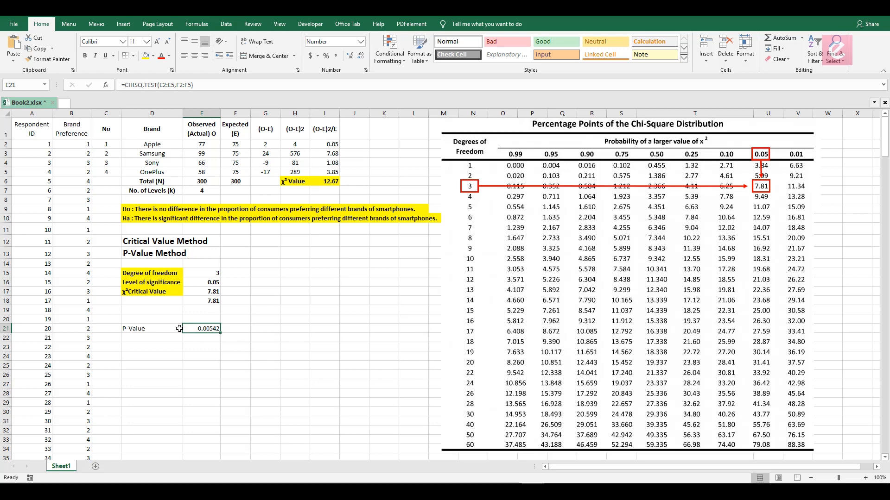
drag(179, 329, 205, 329)
click(200, 347)
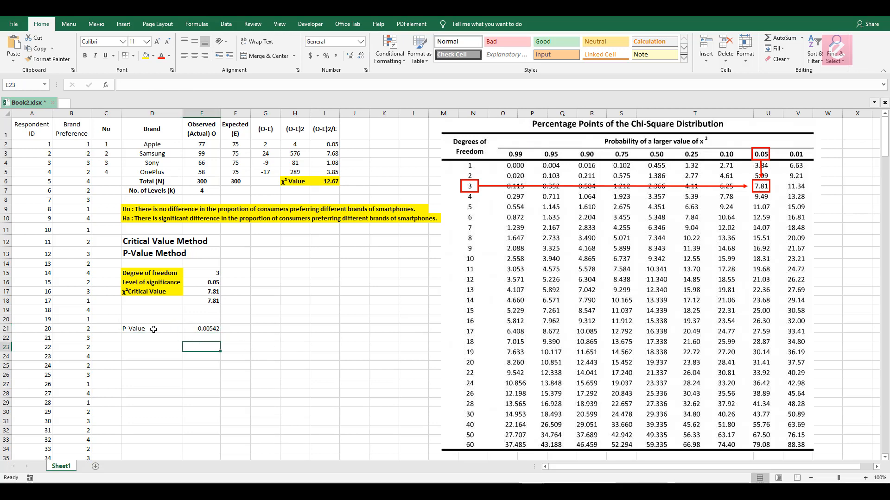
Enter the label "χ² Value" in D22, directly below the P-Value label.
click(207, 329)
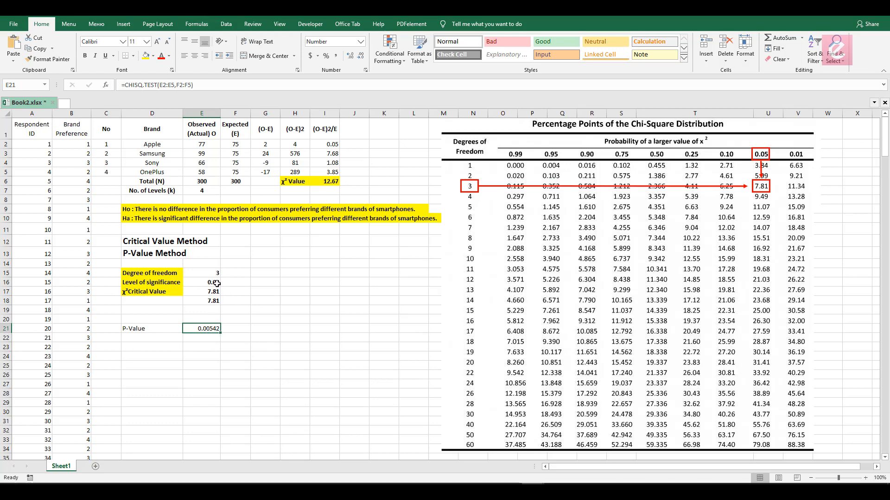
click(161, 337)
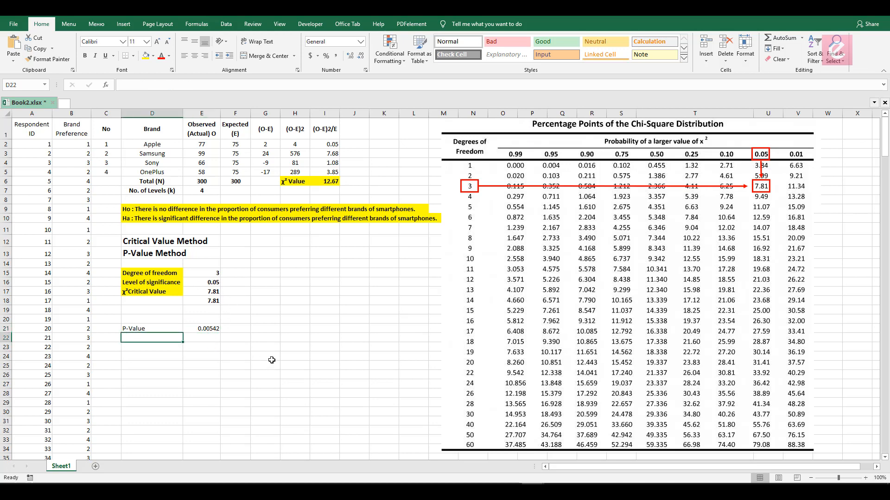
text(χ² Value)
key(Tab)
Calculate the χ² value in E22 from the p-value with the formula =CHISQ.INV.RT(E21,3).
text(=chi)
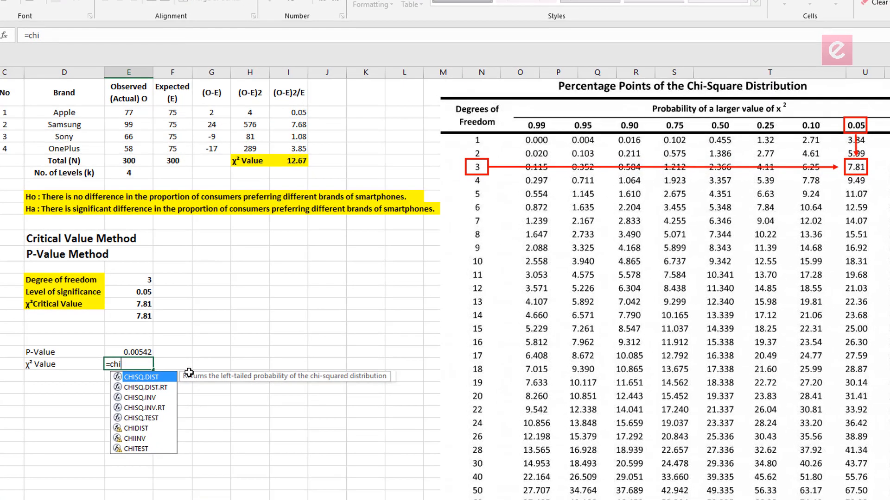
key(Down)
key(Down)
key(Down)
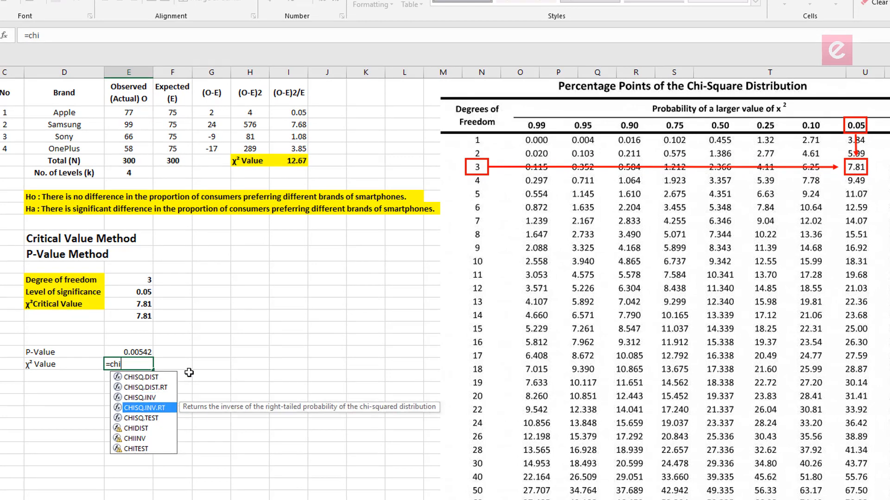
key(Tab)
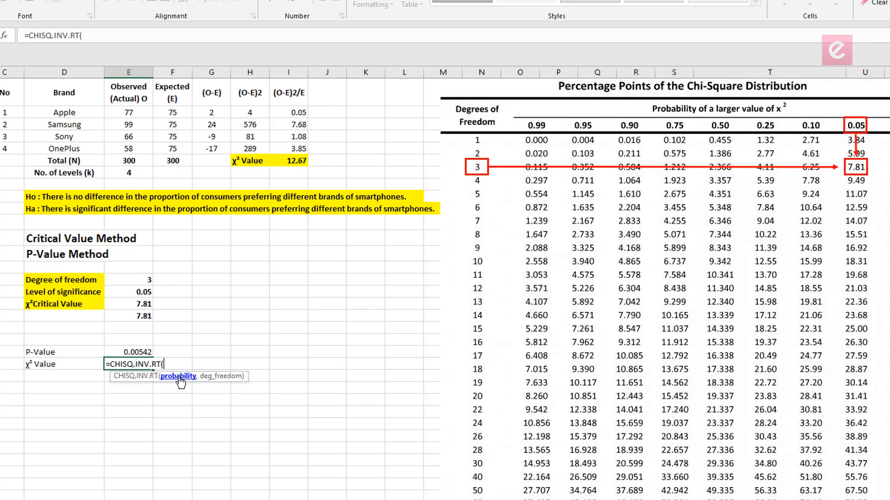
click(137, 352)
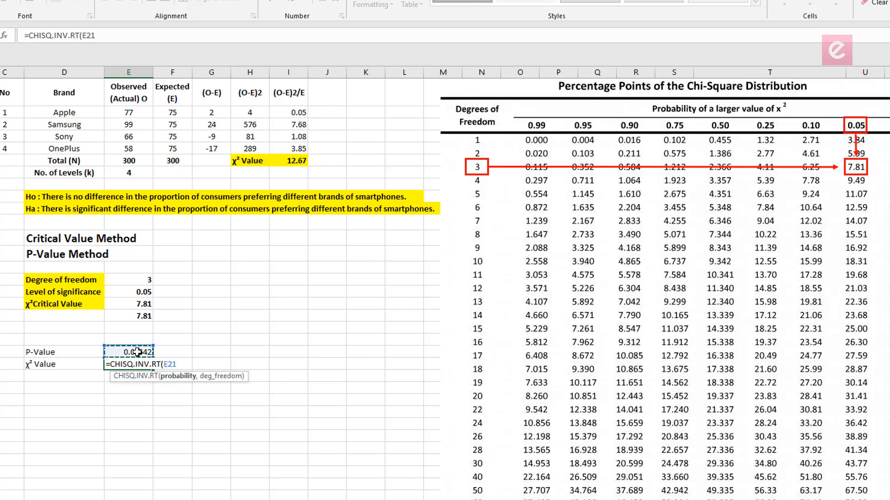
text(,)
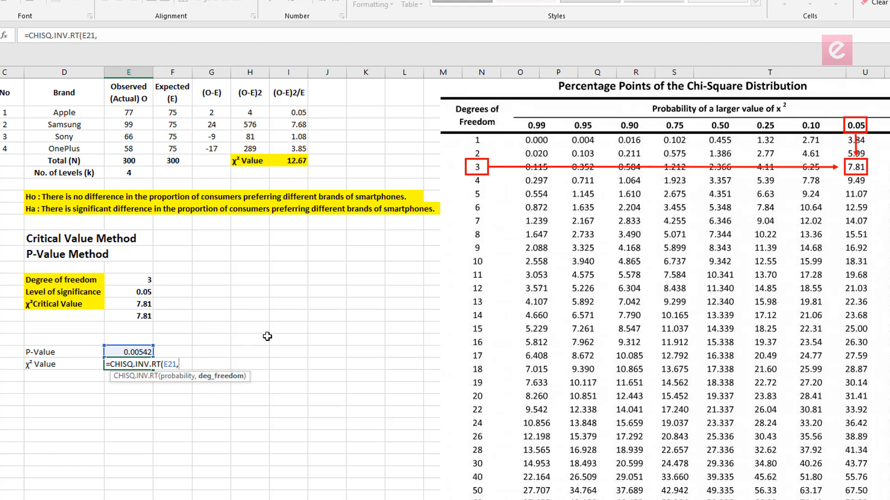
text(3))
key(Return)
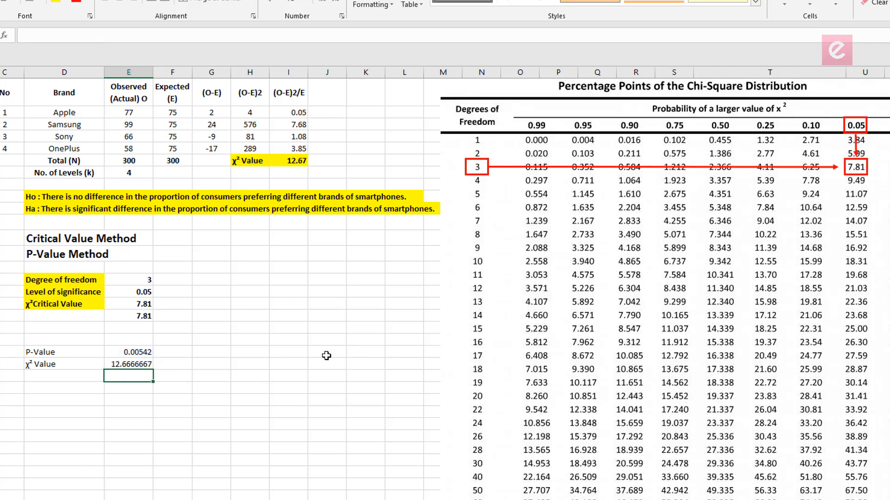
Show the χ² value in E22 with two decimal places and compare it with the summed χ² value in I6.
click(134, 366)
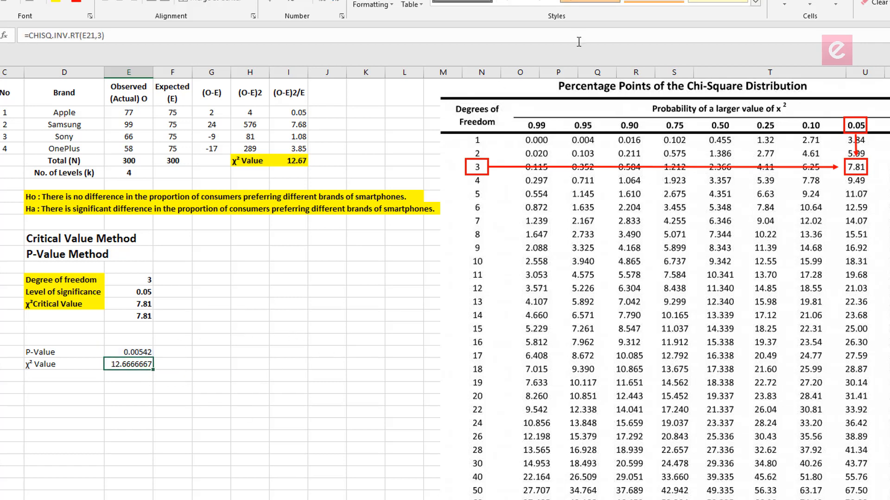
click(335, 3)
click(335, 2)
click(335, 3)
click(335, 2)
click(45, 363)
click(125, 366)
click(54, 351)
click(133, 351)
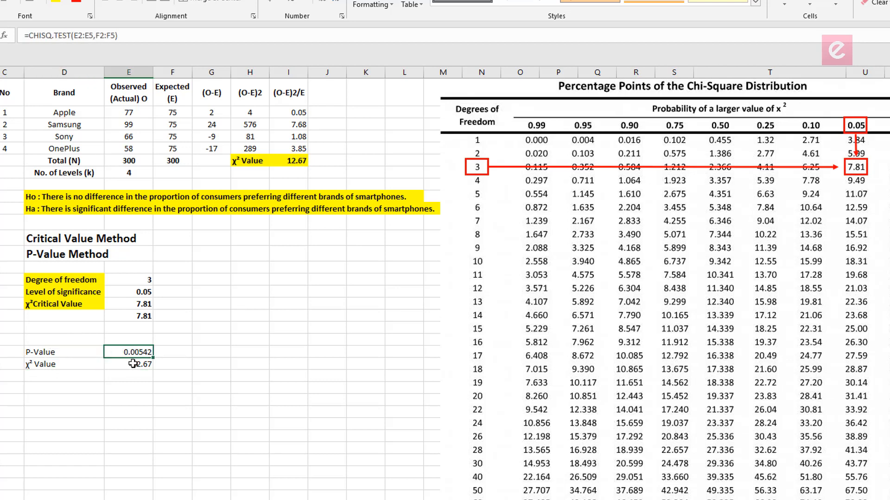
click(292, 159)
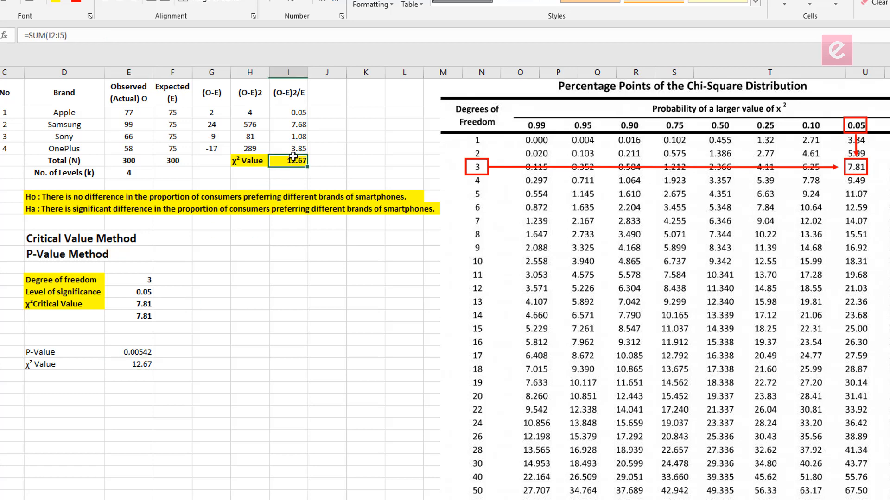
Fill the P-Value and χ² Value labels in D21:D22 with yellow.
drag(51, 350, 86, 363)
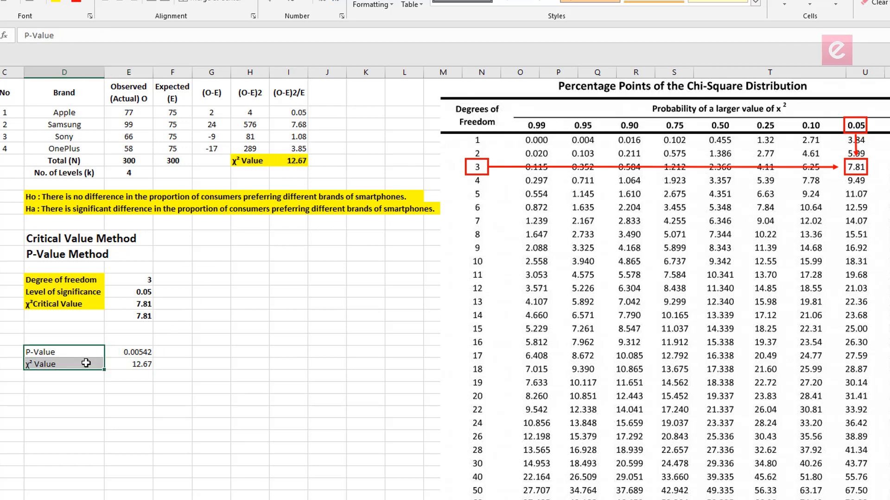
click(56, 3)
click(139, 364)
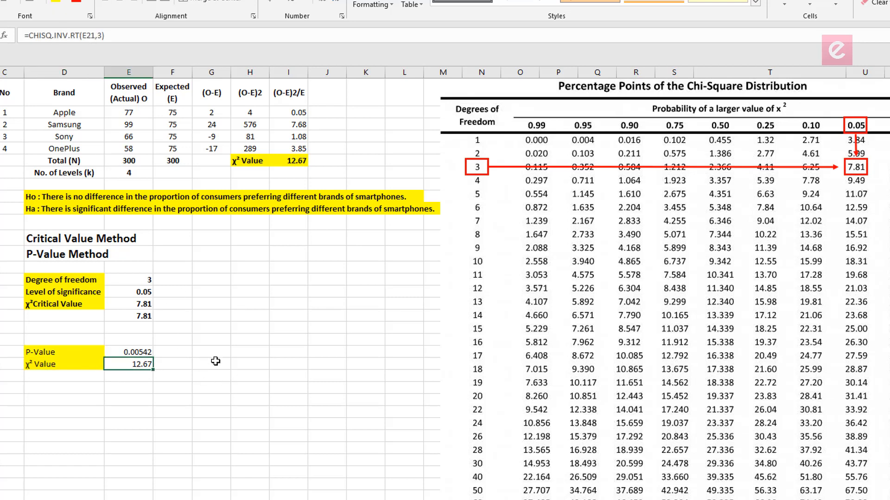
click(216, 363)
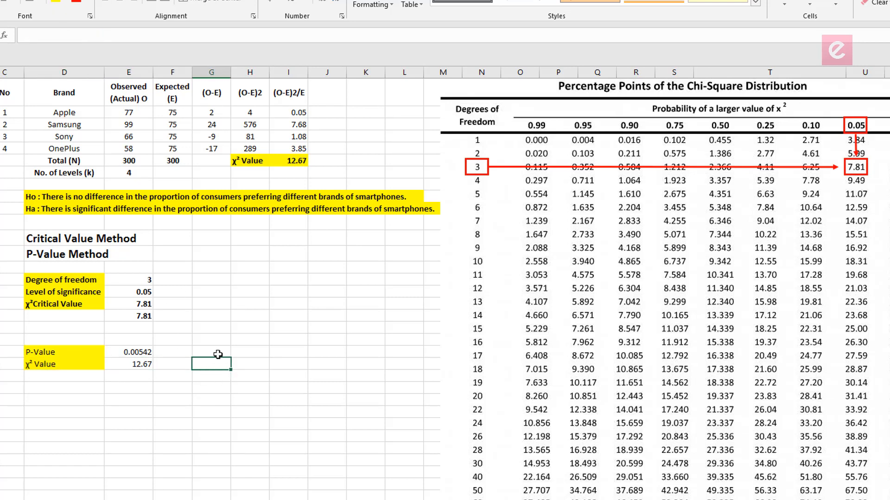